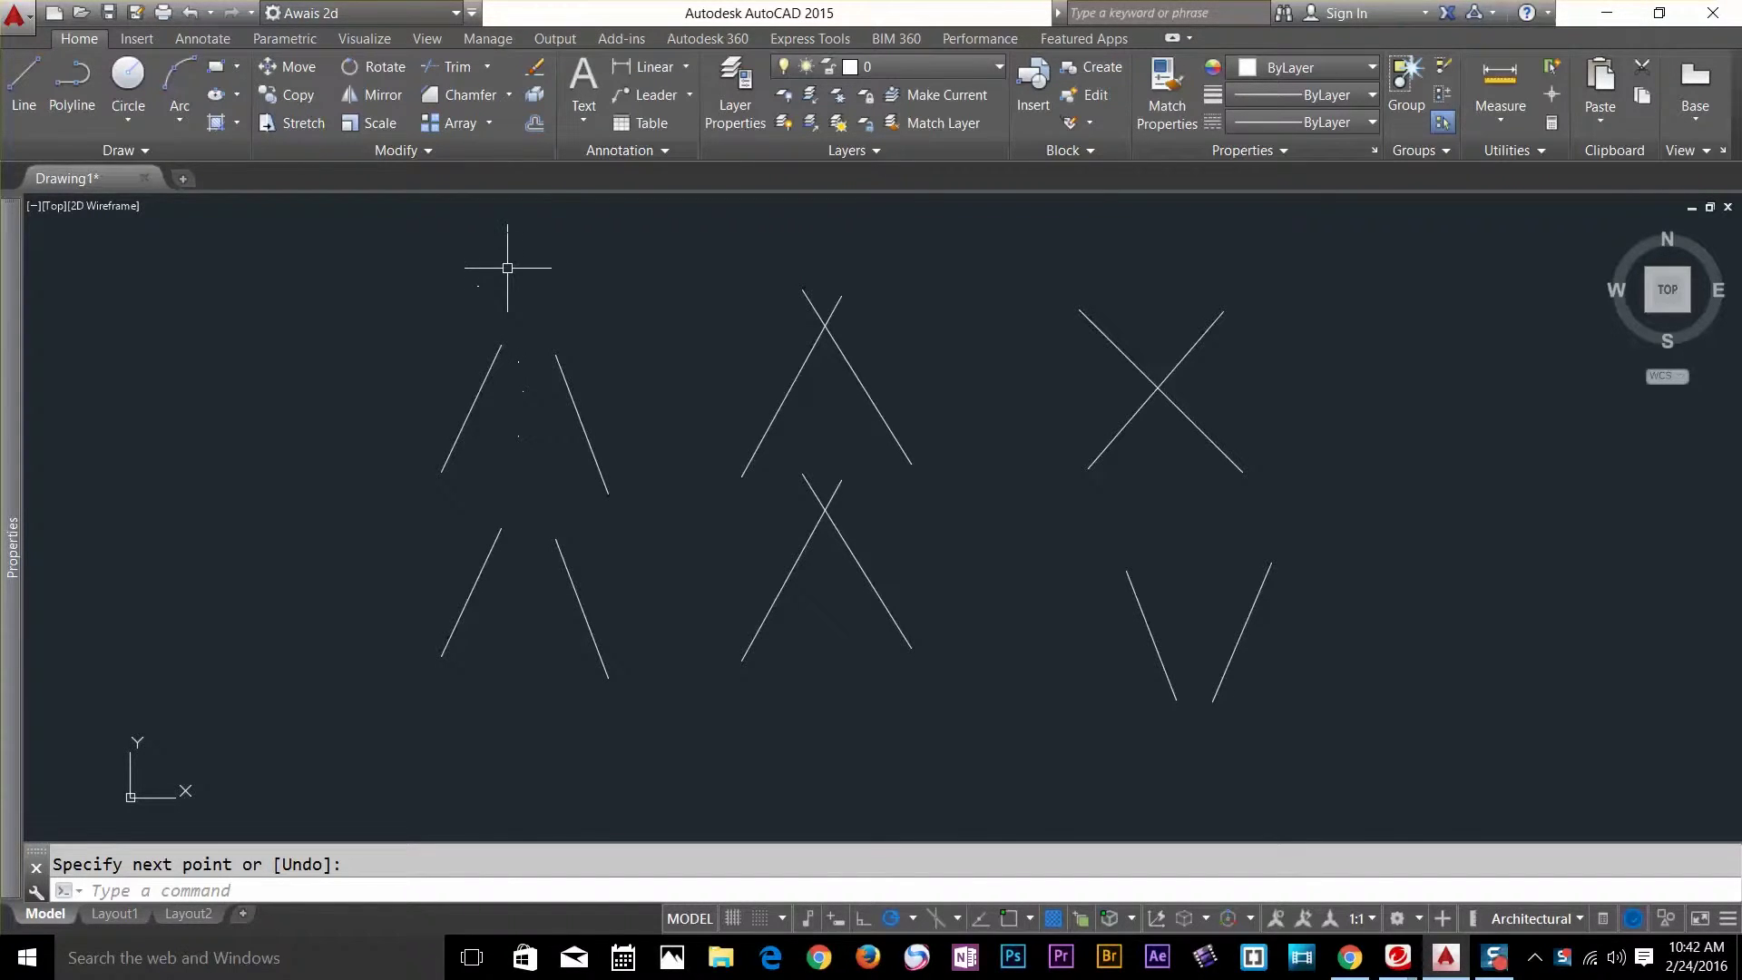
Fillet the upper ends of the upper-left pair of separate lines, picking two points between them for a radius of about 29'-6".
{"action": "left_click", "coordinate": [509, 96]}
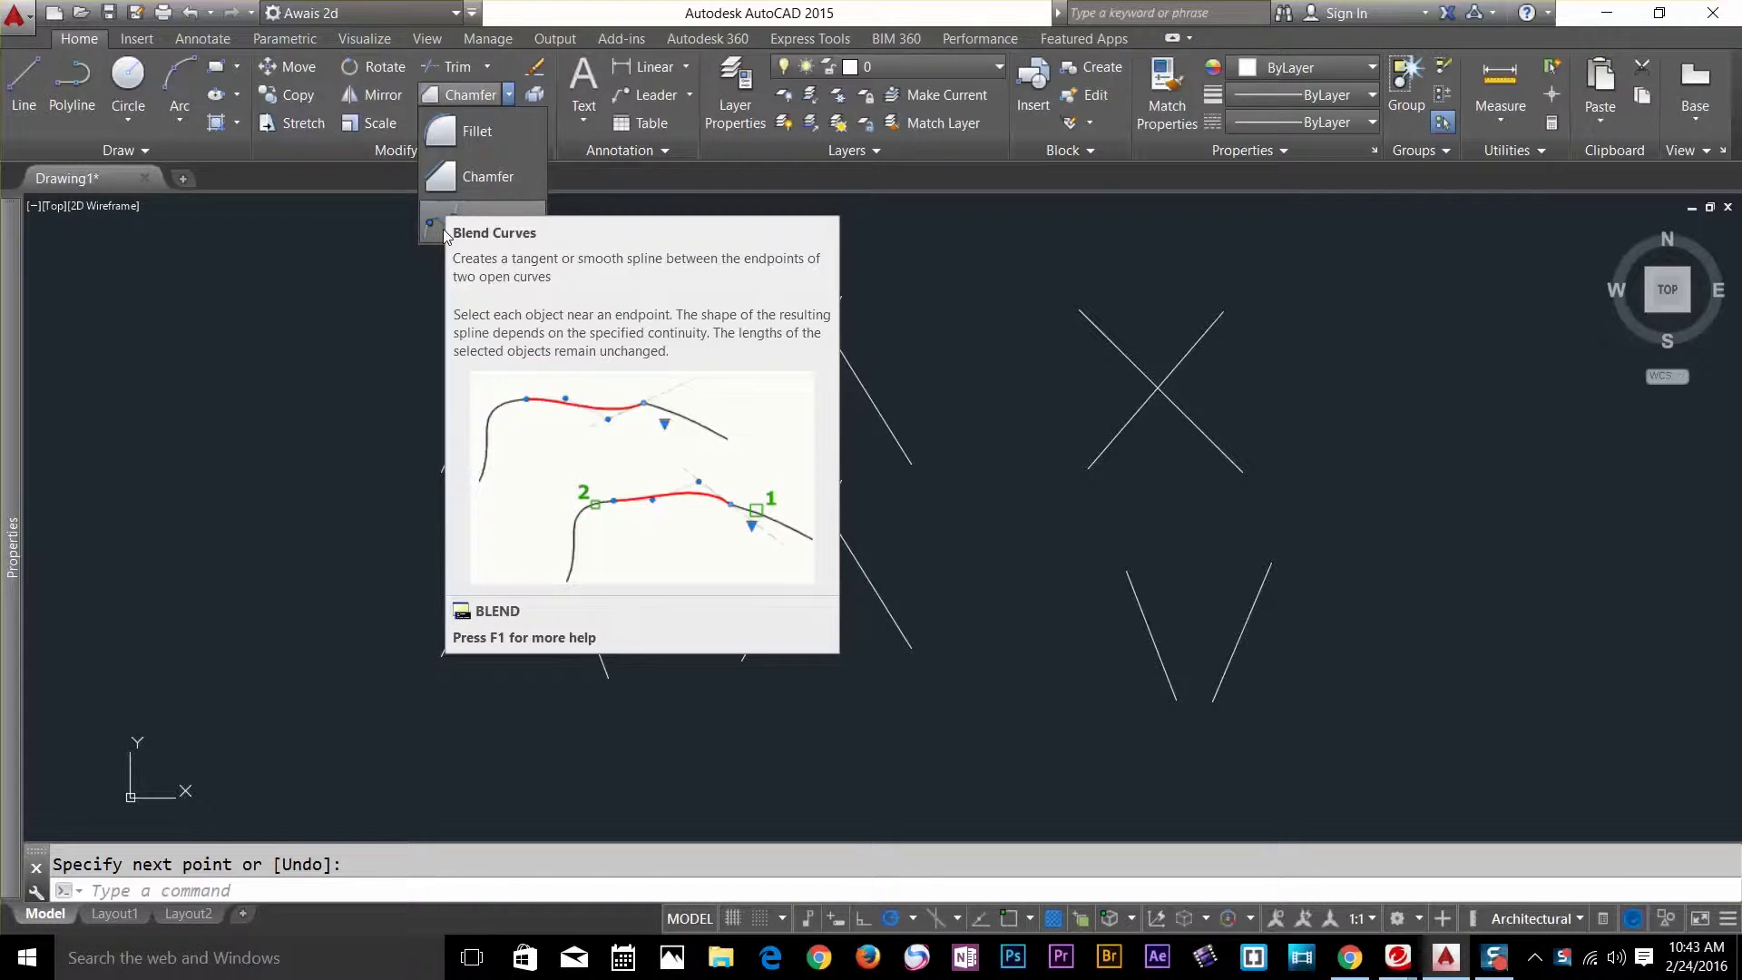
{"action": "left_click", "coordinate": [478, 129]}
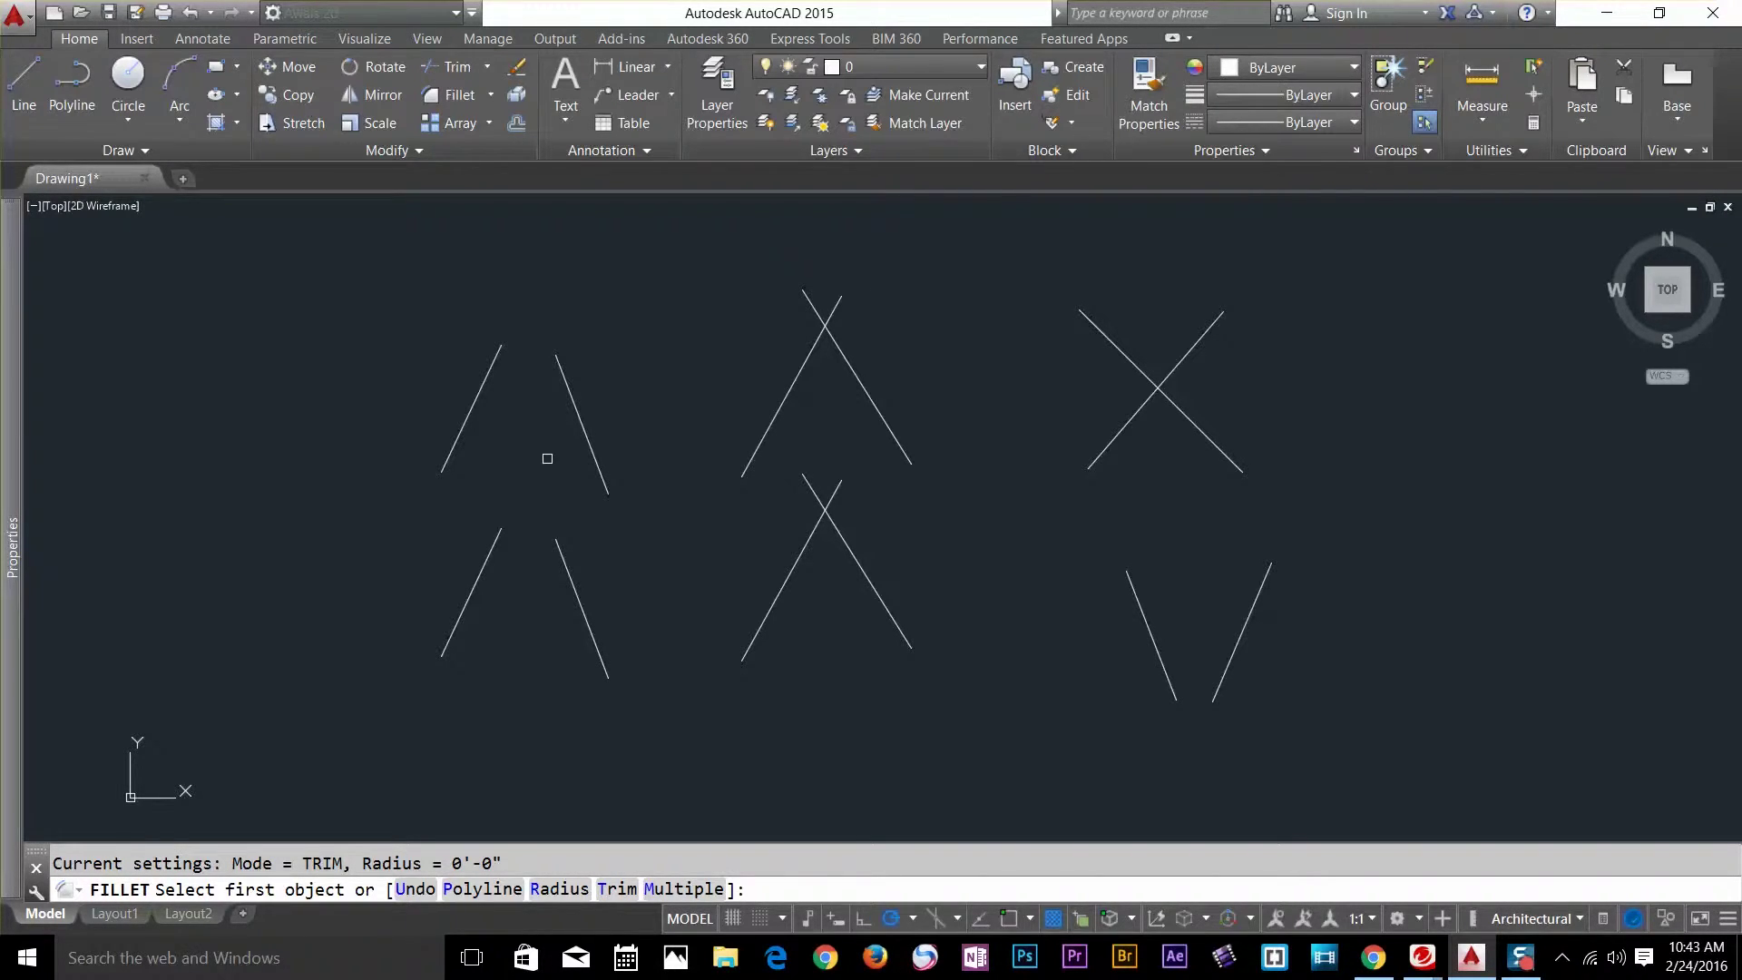
{"action": "left_click", "coordinate": [552, 891]}
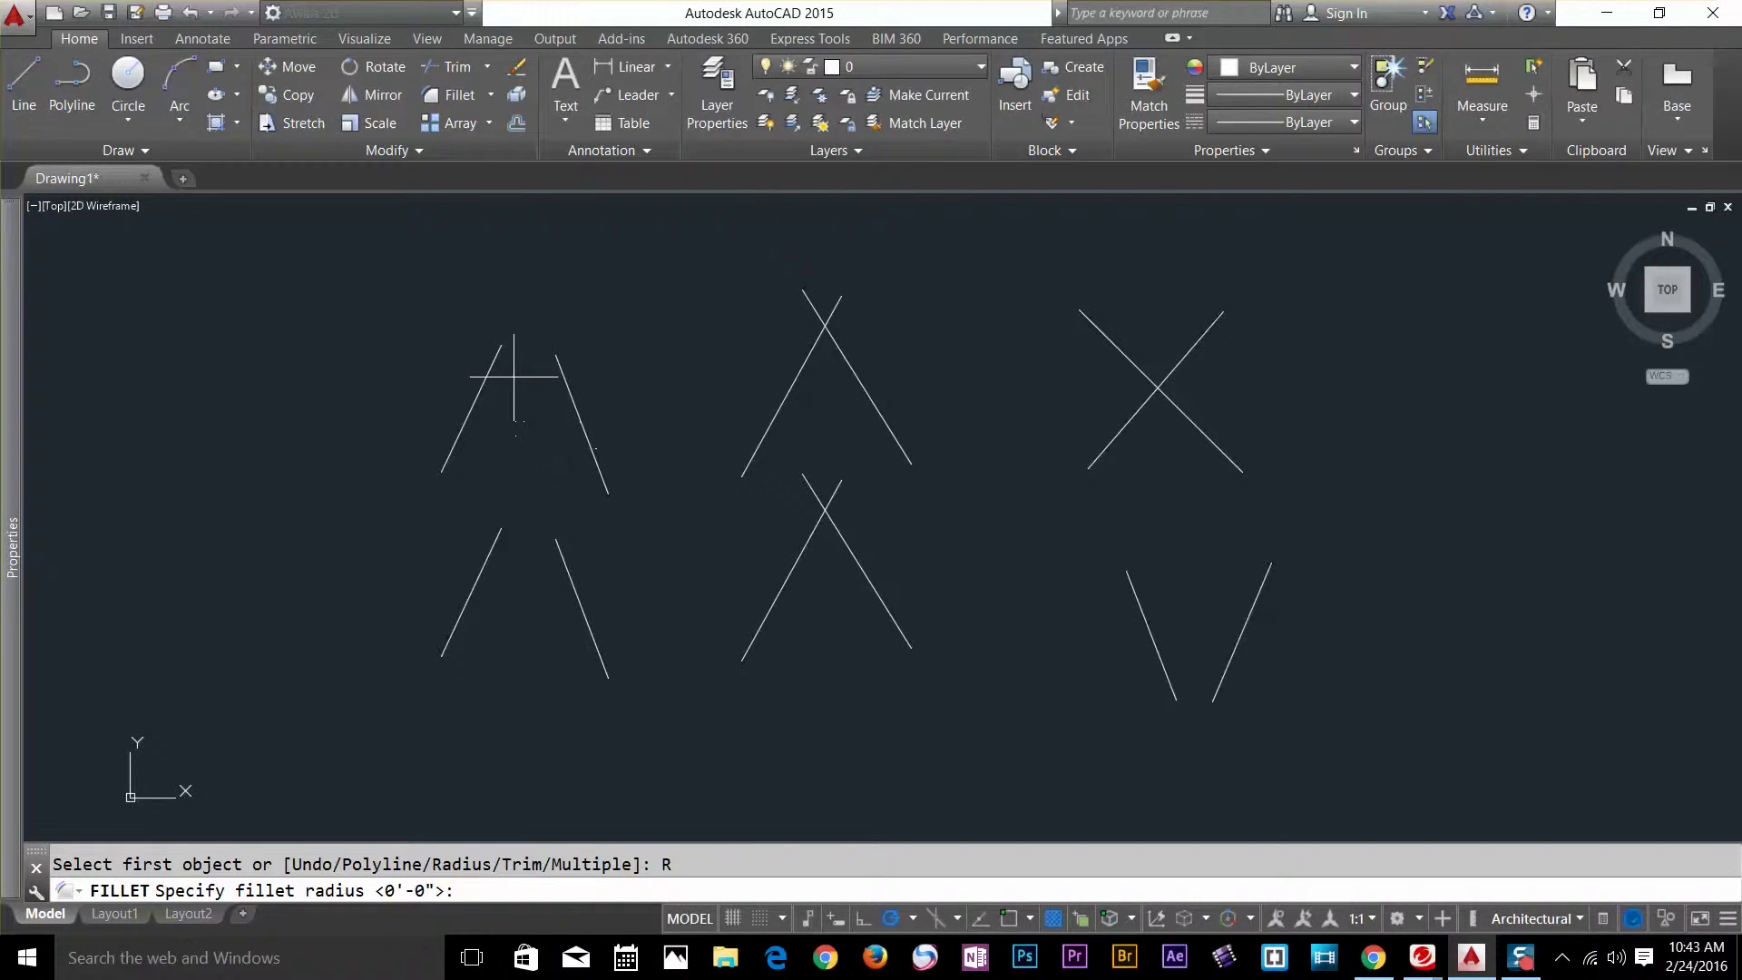
{"action": "scroll", "coordinate": [513, 377], "scroll_direction": "up", "scroll_amount": 5}
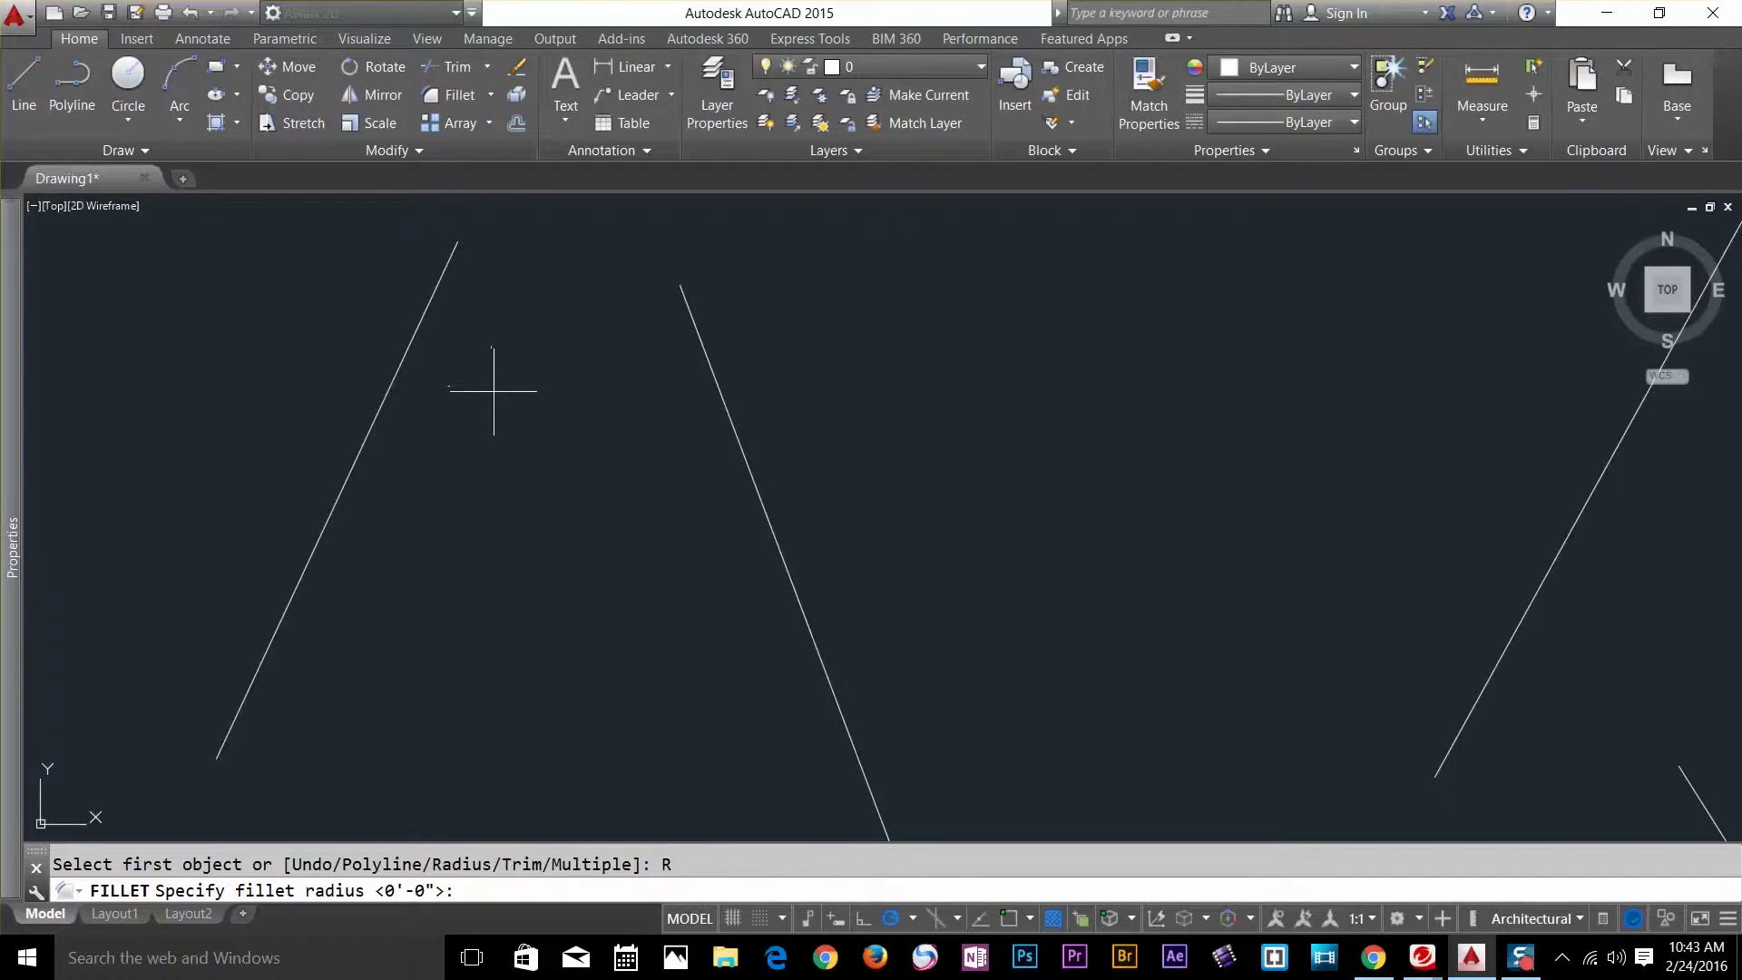
{"action": "left_click", "coordinate": [493, 364]}
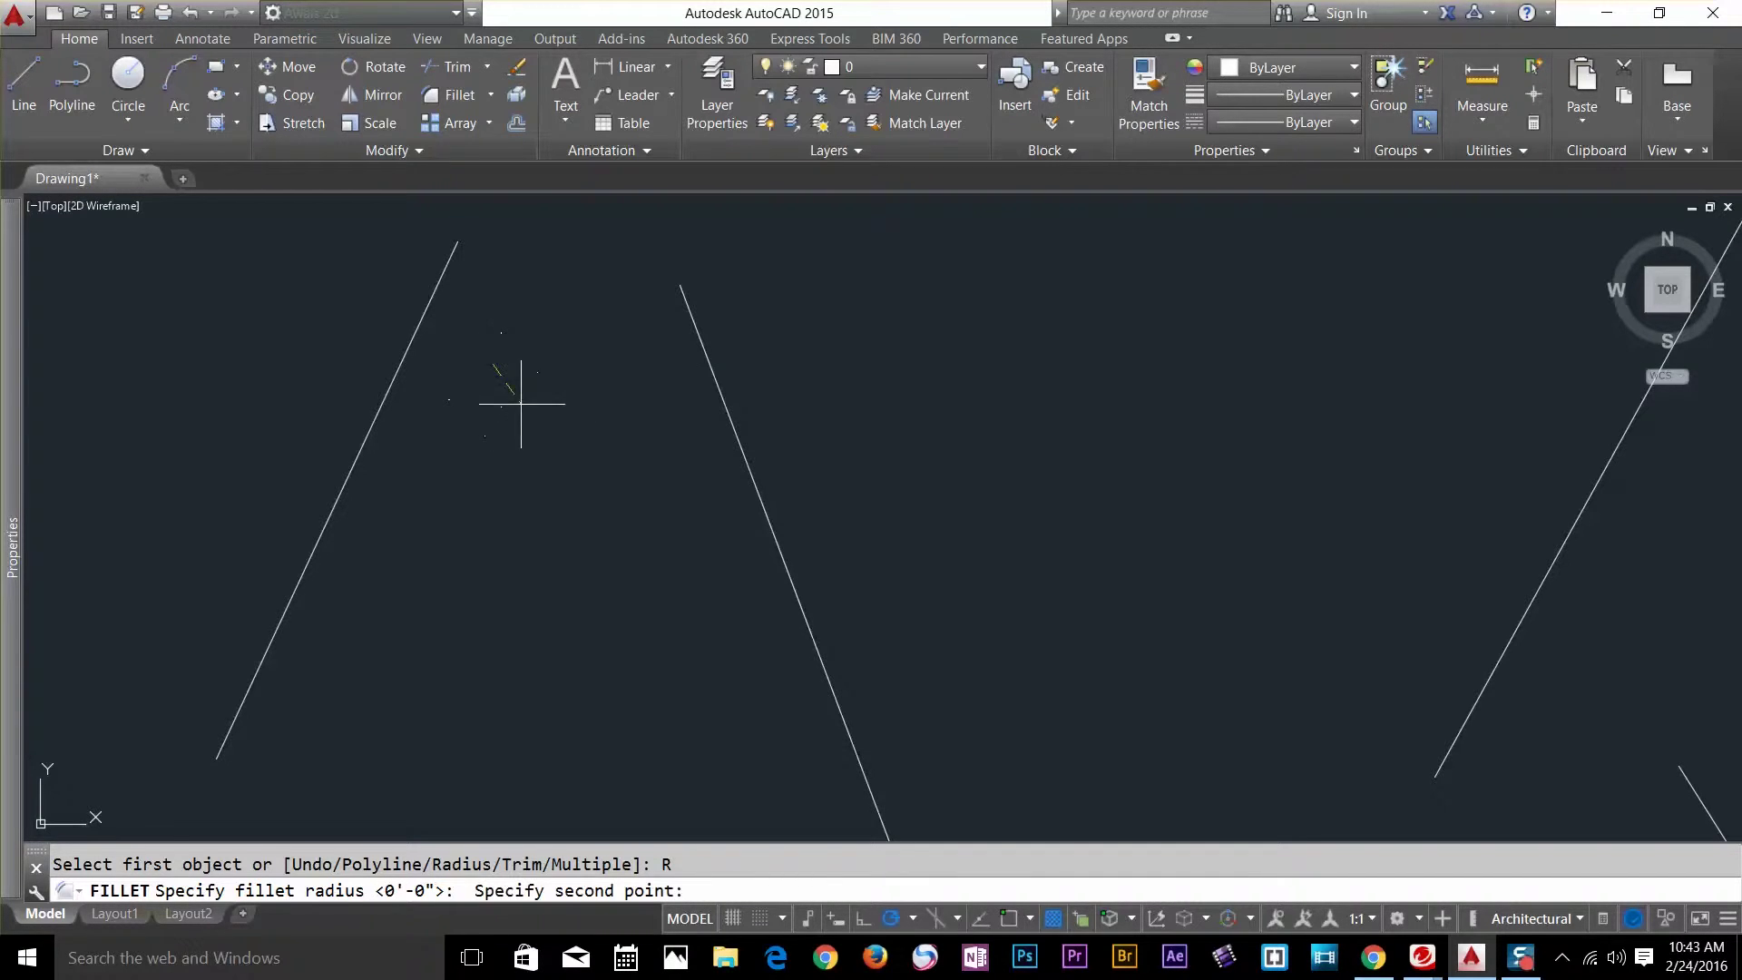
{"action": "left_click", "coordinate": [645, 364]}
{"action": "scroll", "coordinate": [599, 444], "scroll_direction": "down", "scroll_amount": 3}
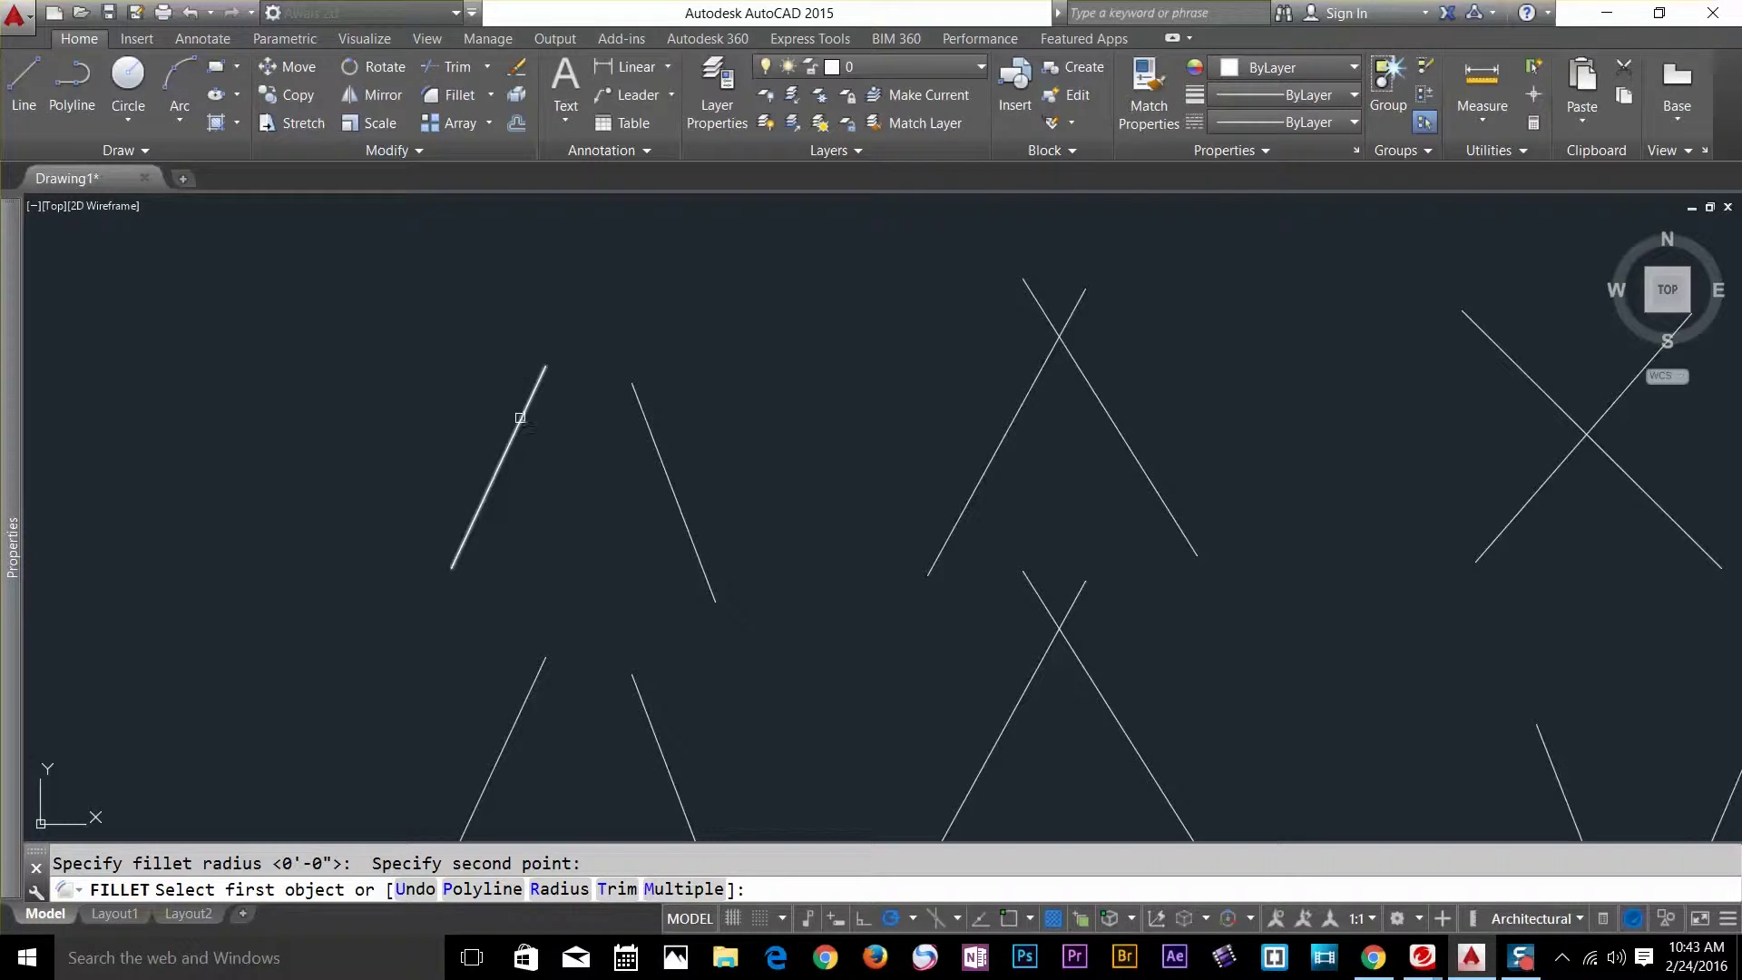
{"action": "left_click", "coordinate": [520, 418]}
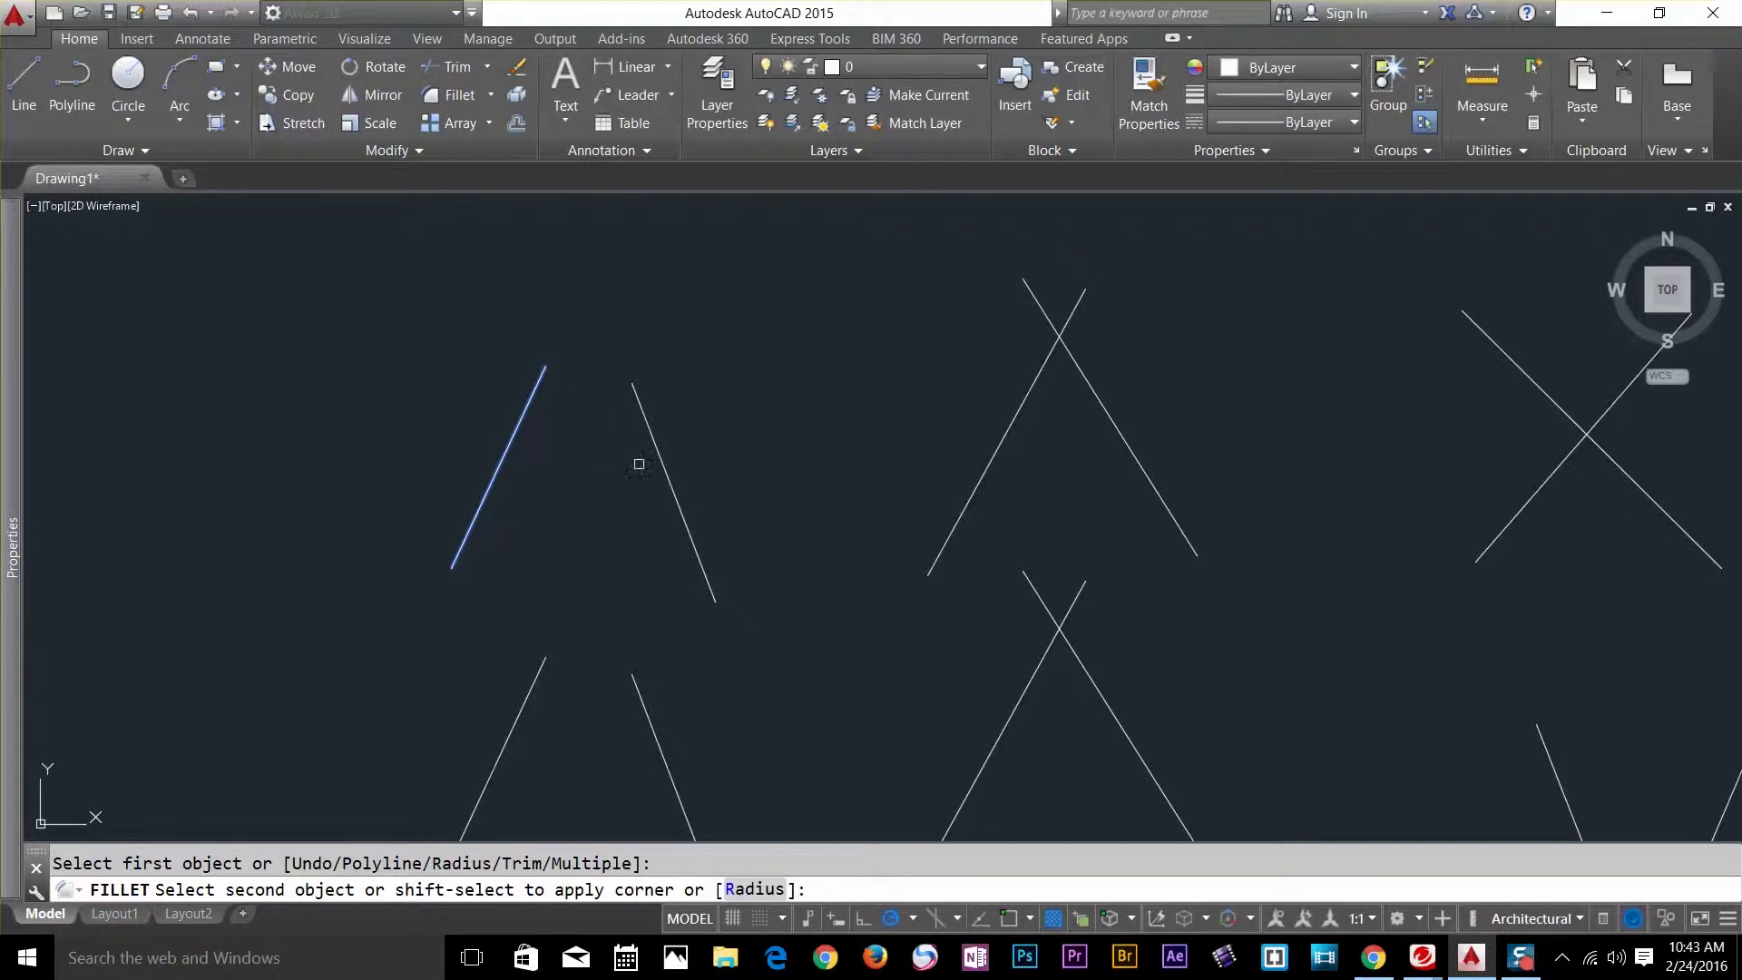
{"action": "left_click", "coordinate": [661, 460]}
{"action": "scroll", "coordinate": [584, 362], "scroll_direction": "up", "scroll_amount": 4}
{"action": "scroll", "coordinate": [728, 360], "scroll_direction": "down", "scroll_amount": 5}
{"action": "mouse_move", "coordinate": [778, 362]}
{"action": "middle_mouse_down"}
{"action": "mouse_move", "coordinate": [777, 393]}
{"action": "mouse_move", "coordinate": [602, 381]}
{"action": "middle_mouse_up"}
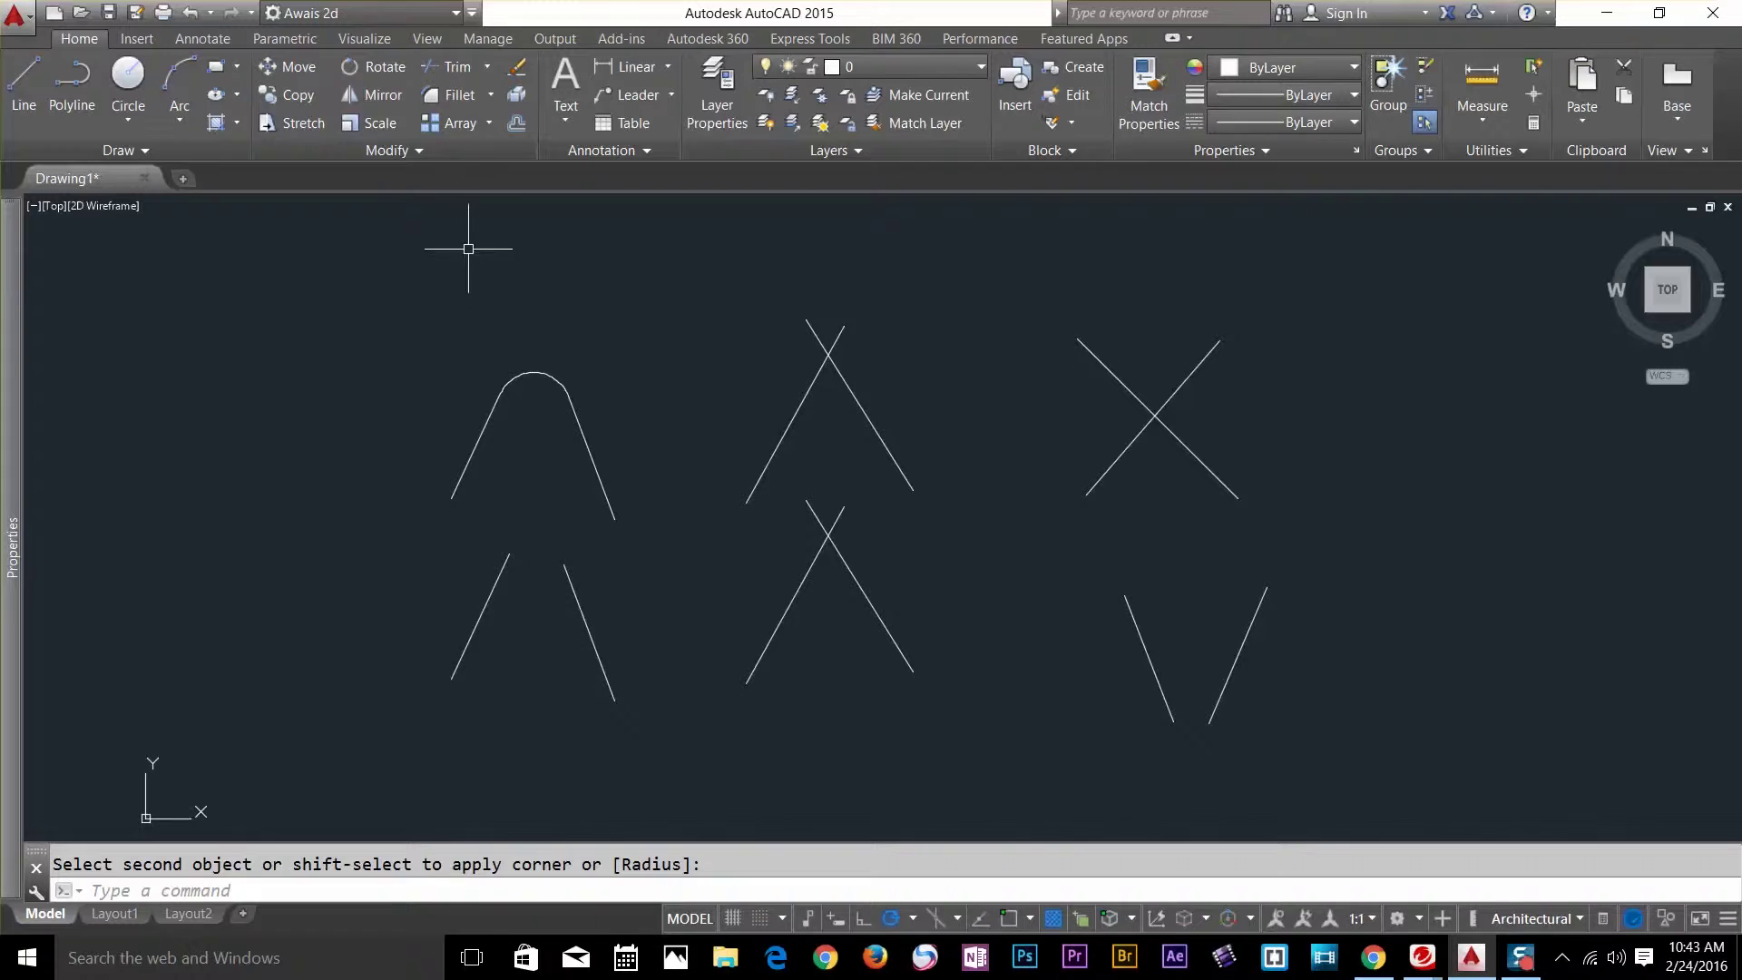
Fillet the upper pair of crossing lines in the middle column with radius 0, keeping the long legs below the intersection.
{"action": "left_click", "coordinate": [470, 95]}
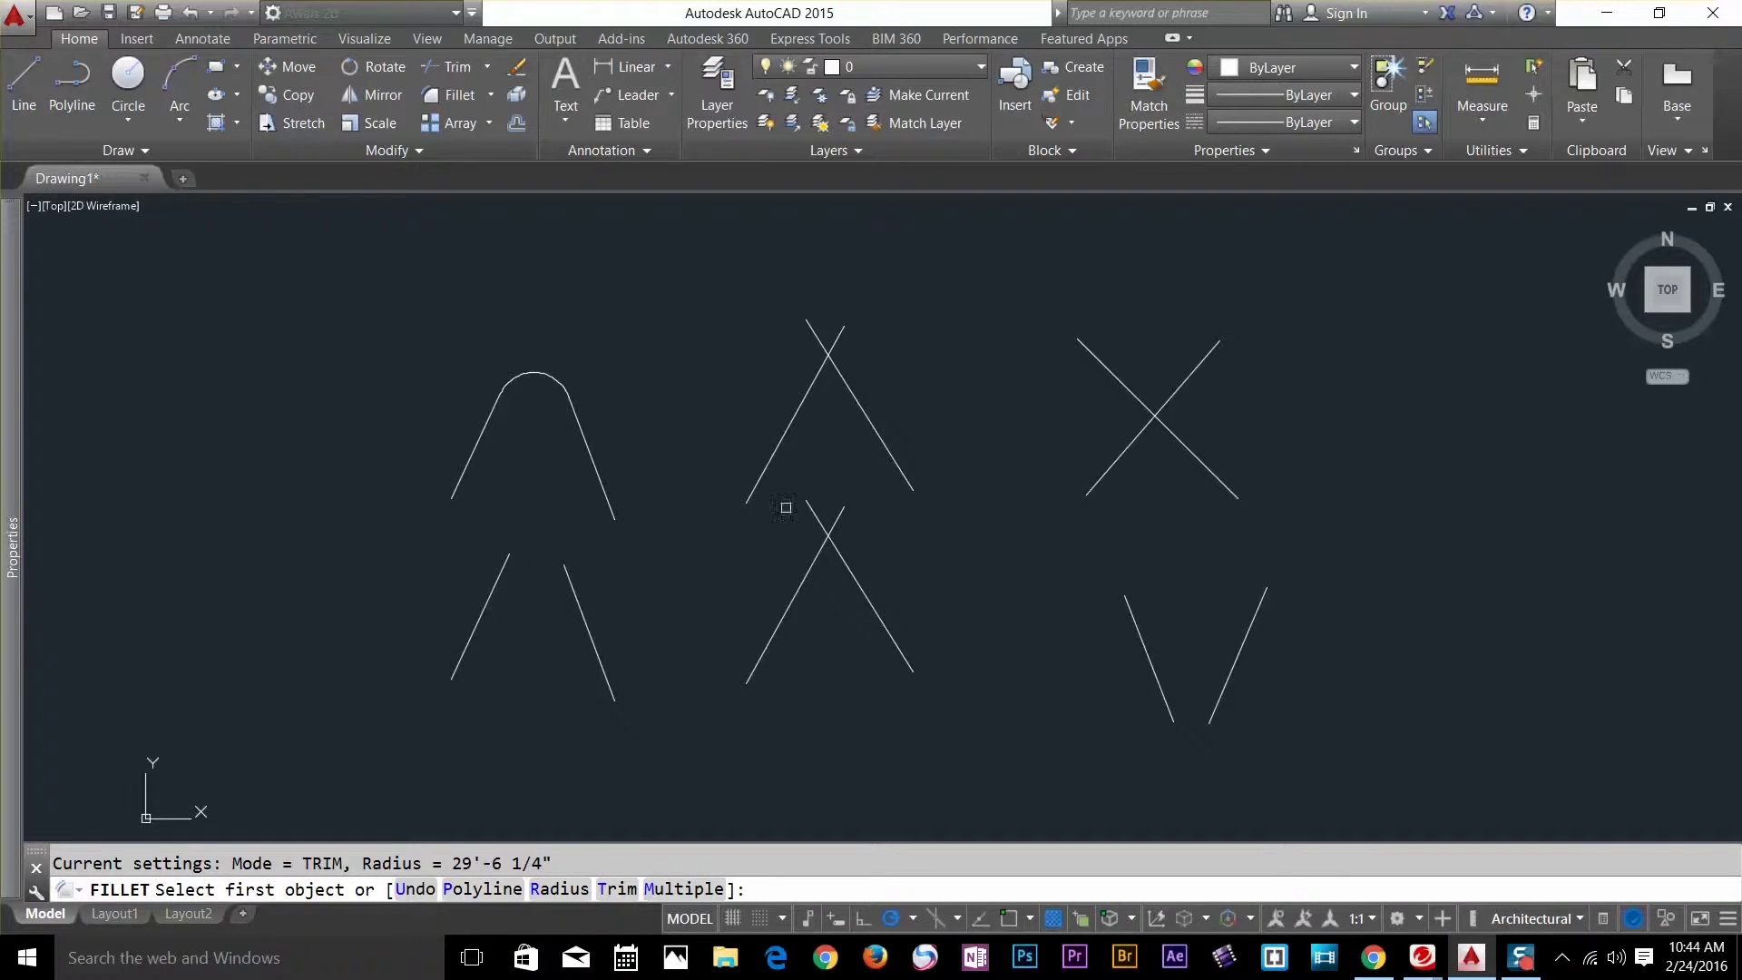
{"action": "left_click", "coordinate": [560, 889]}
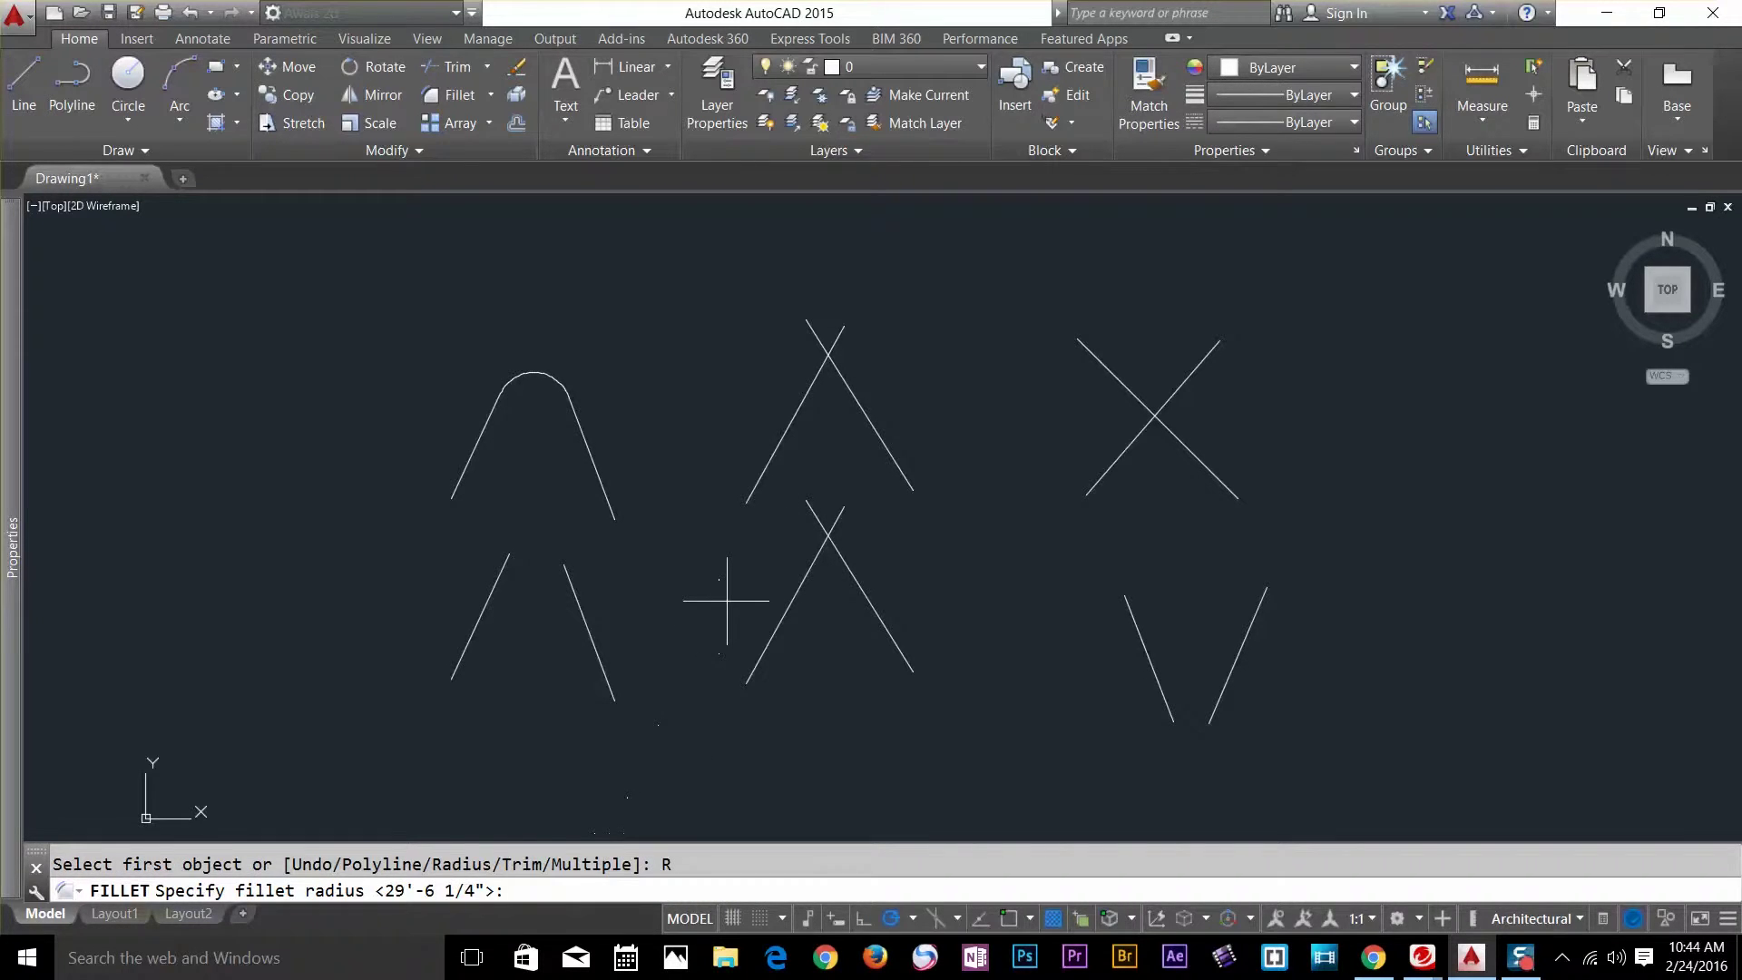
{"action": "type", "text": "0"}
{"action": "key", "text": "Return"}
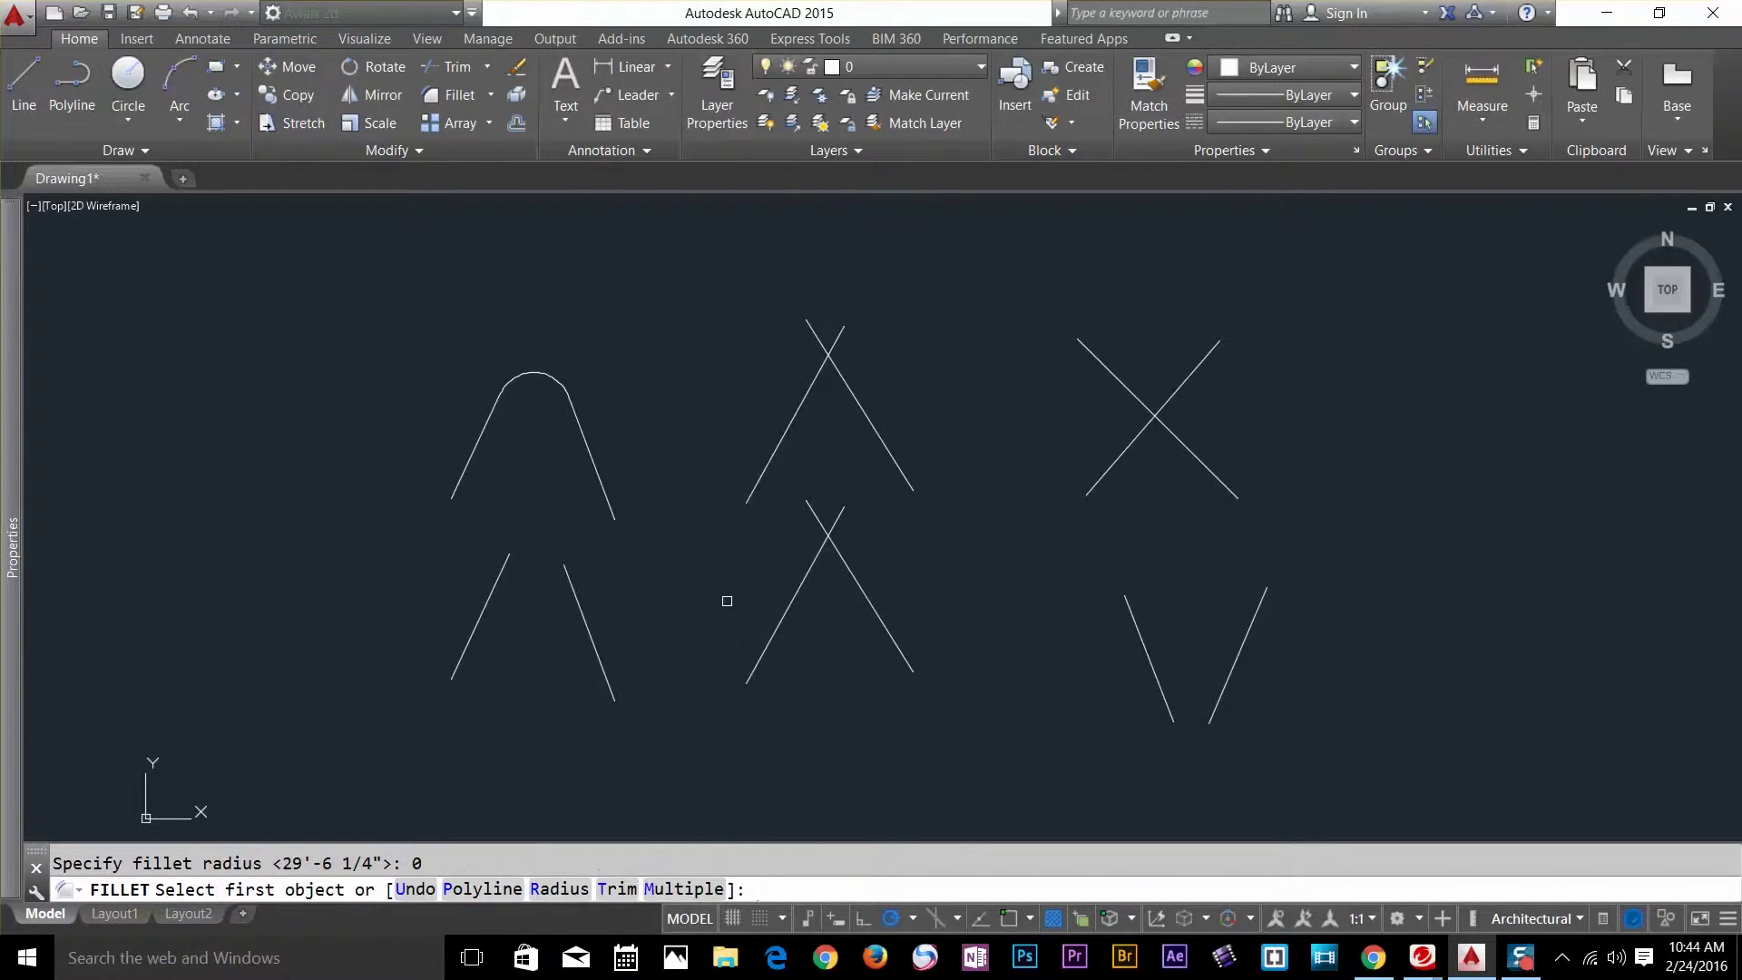
{"action": "scroll", "coordinate": [858, 420], "scroll_direction": "up", "scroll_amount": 4}
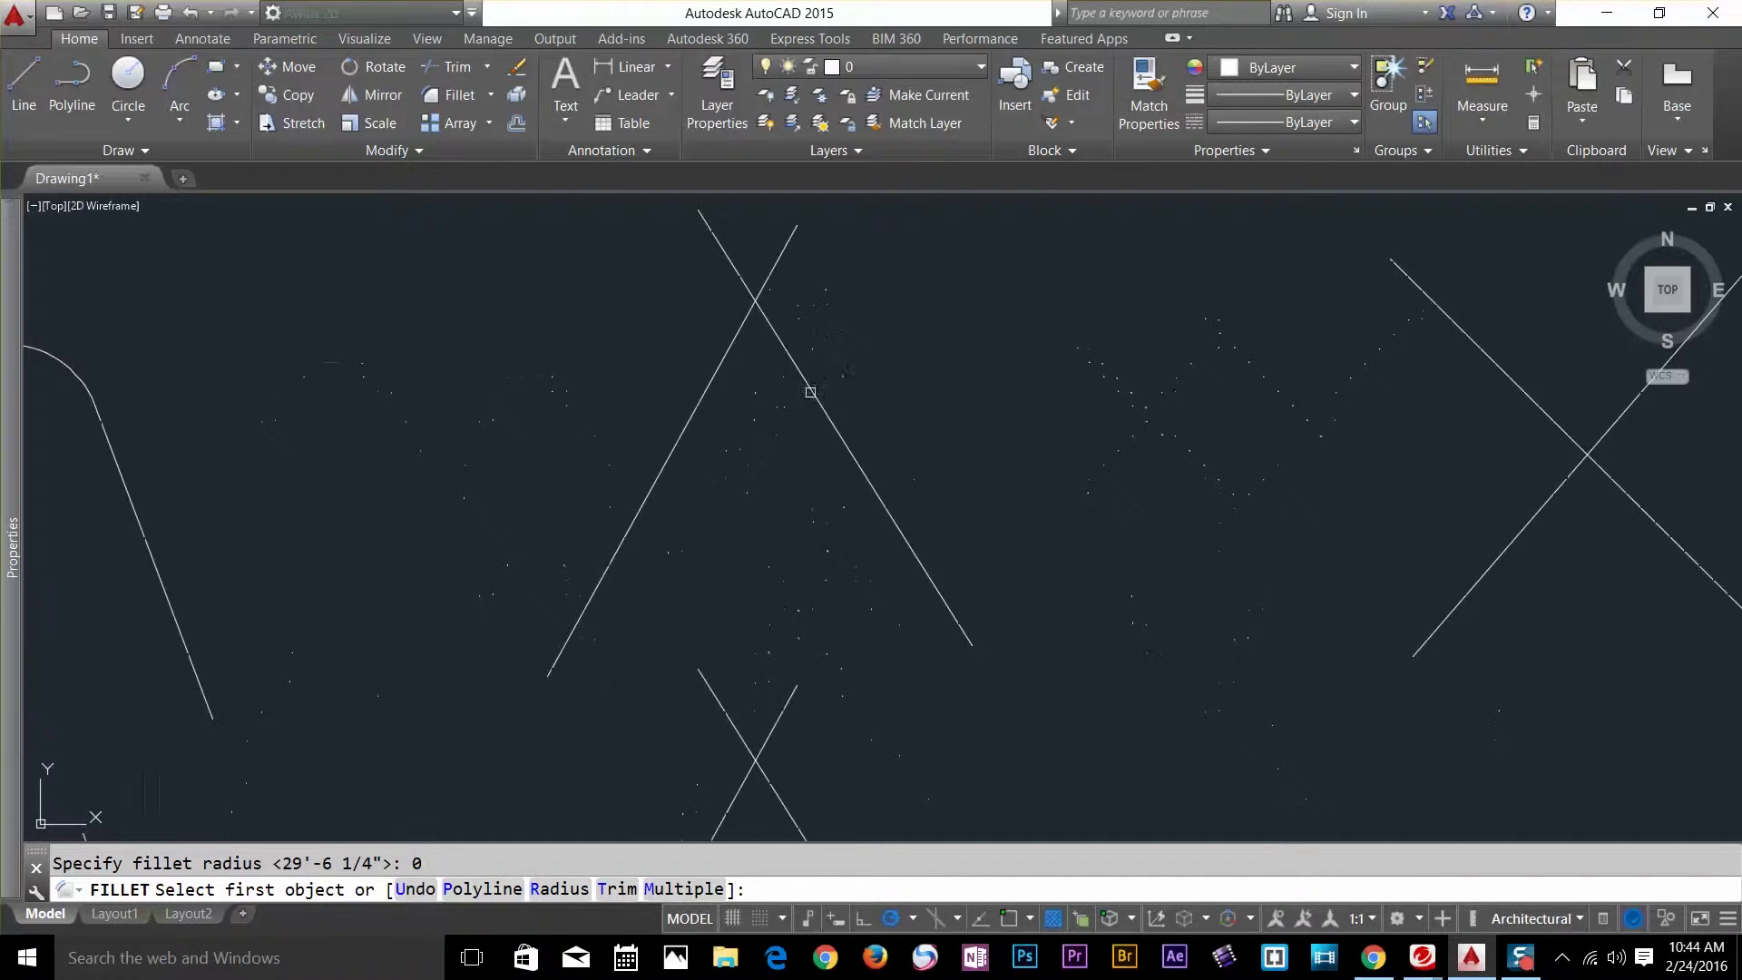
{"action": "left_click", "coordinate": [706, 395]}
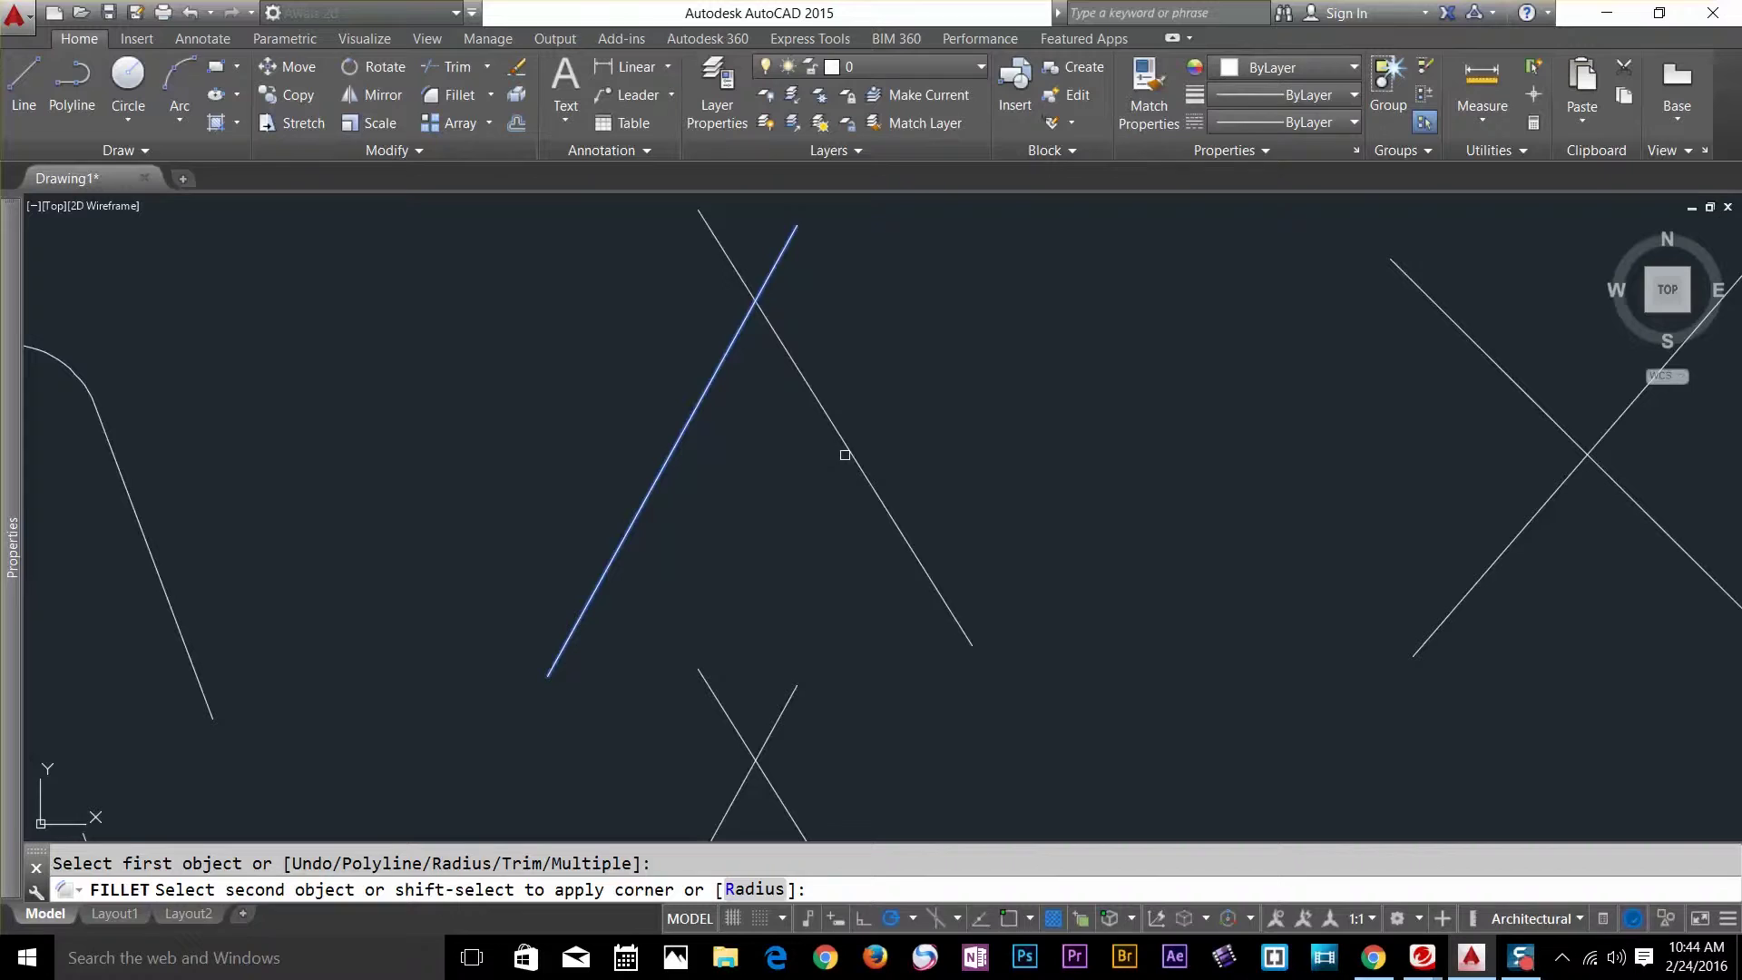
{"action": "middle_click_drag", "start_coordinate": [851, 456], "coordinate": [856, 568]}
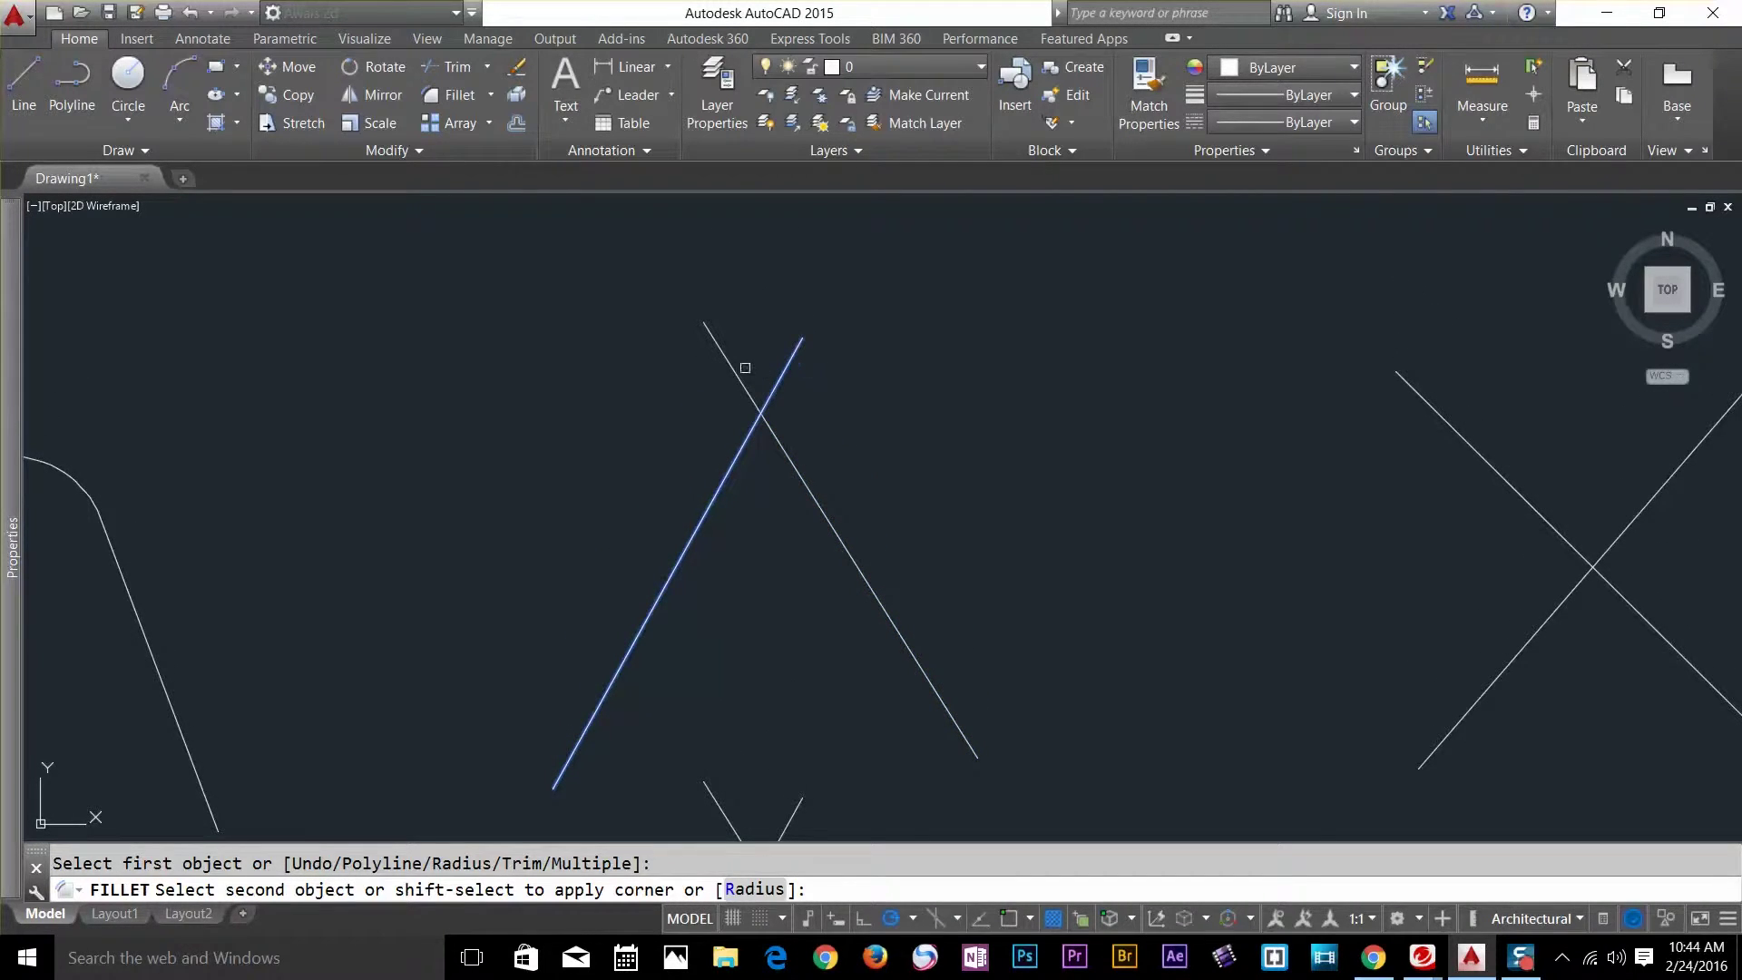
{"action": "left_click", "coordinate": [805, 481]}
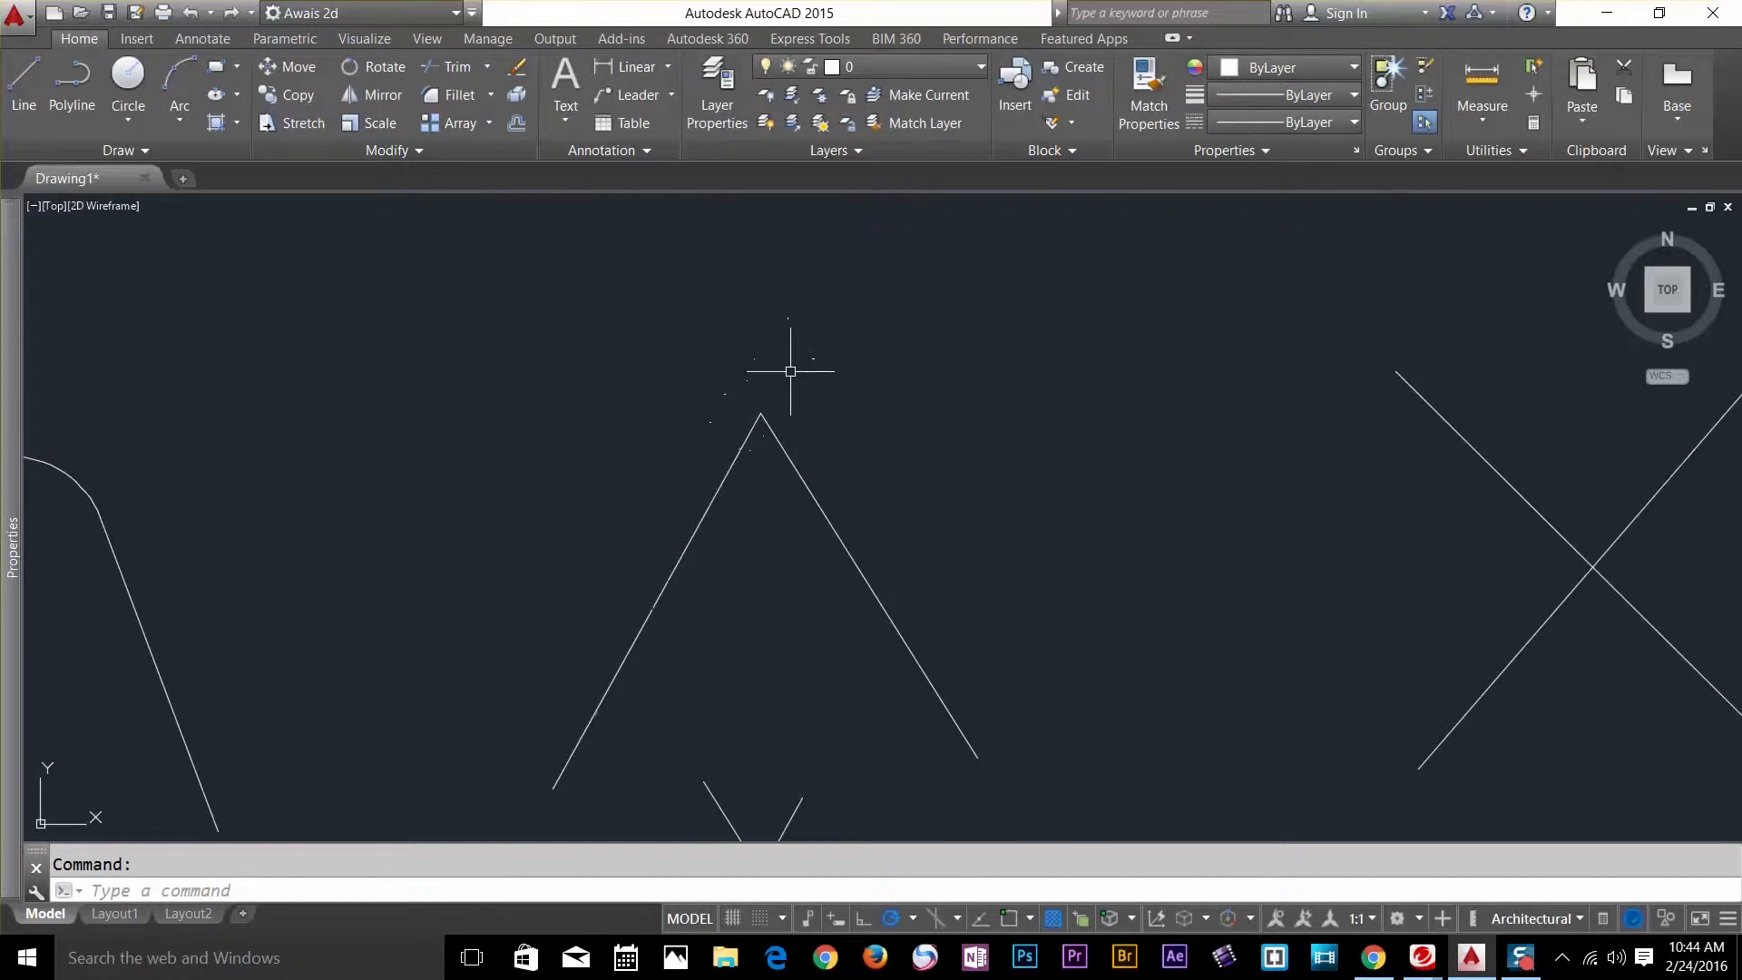
{"action": "scroll", "coordinate": [788, 411], "scroll_direction": "down", "scroll_amount": 4}
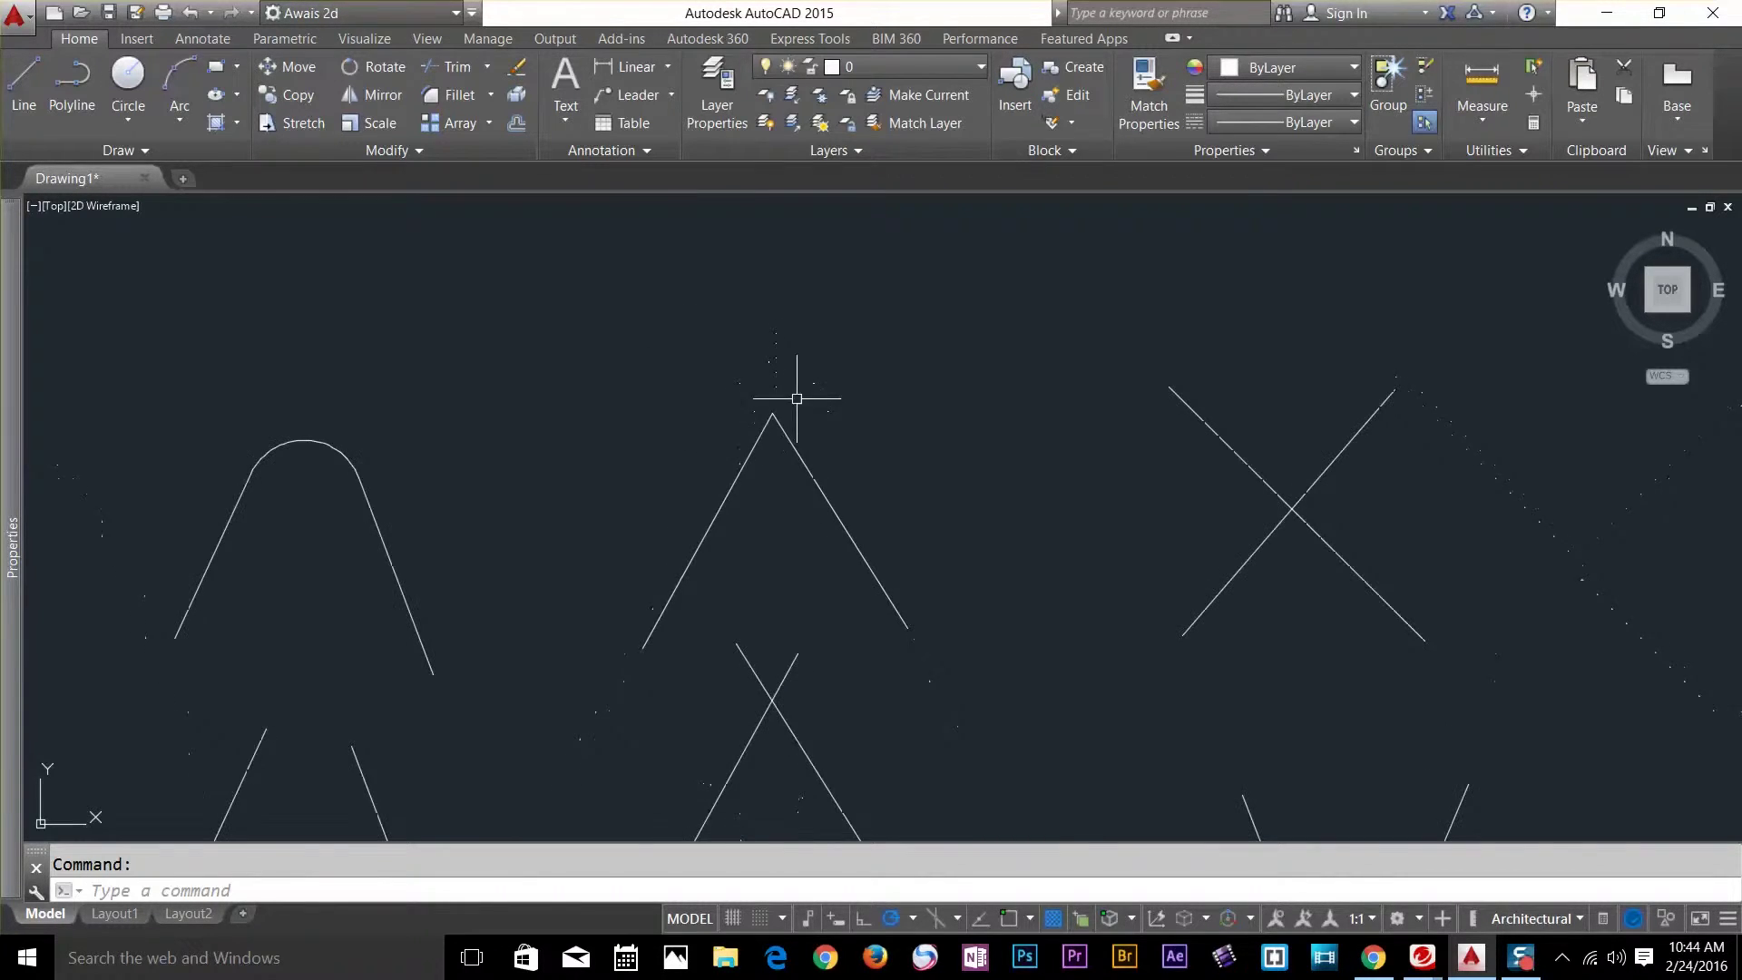
{"action": "middle_click_drag", "start_coordinate": [1229, 432], "coordinate": [1039, 428]}
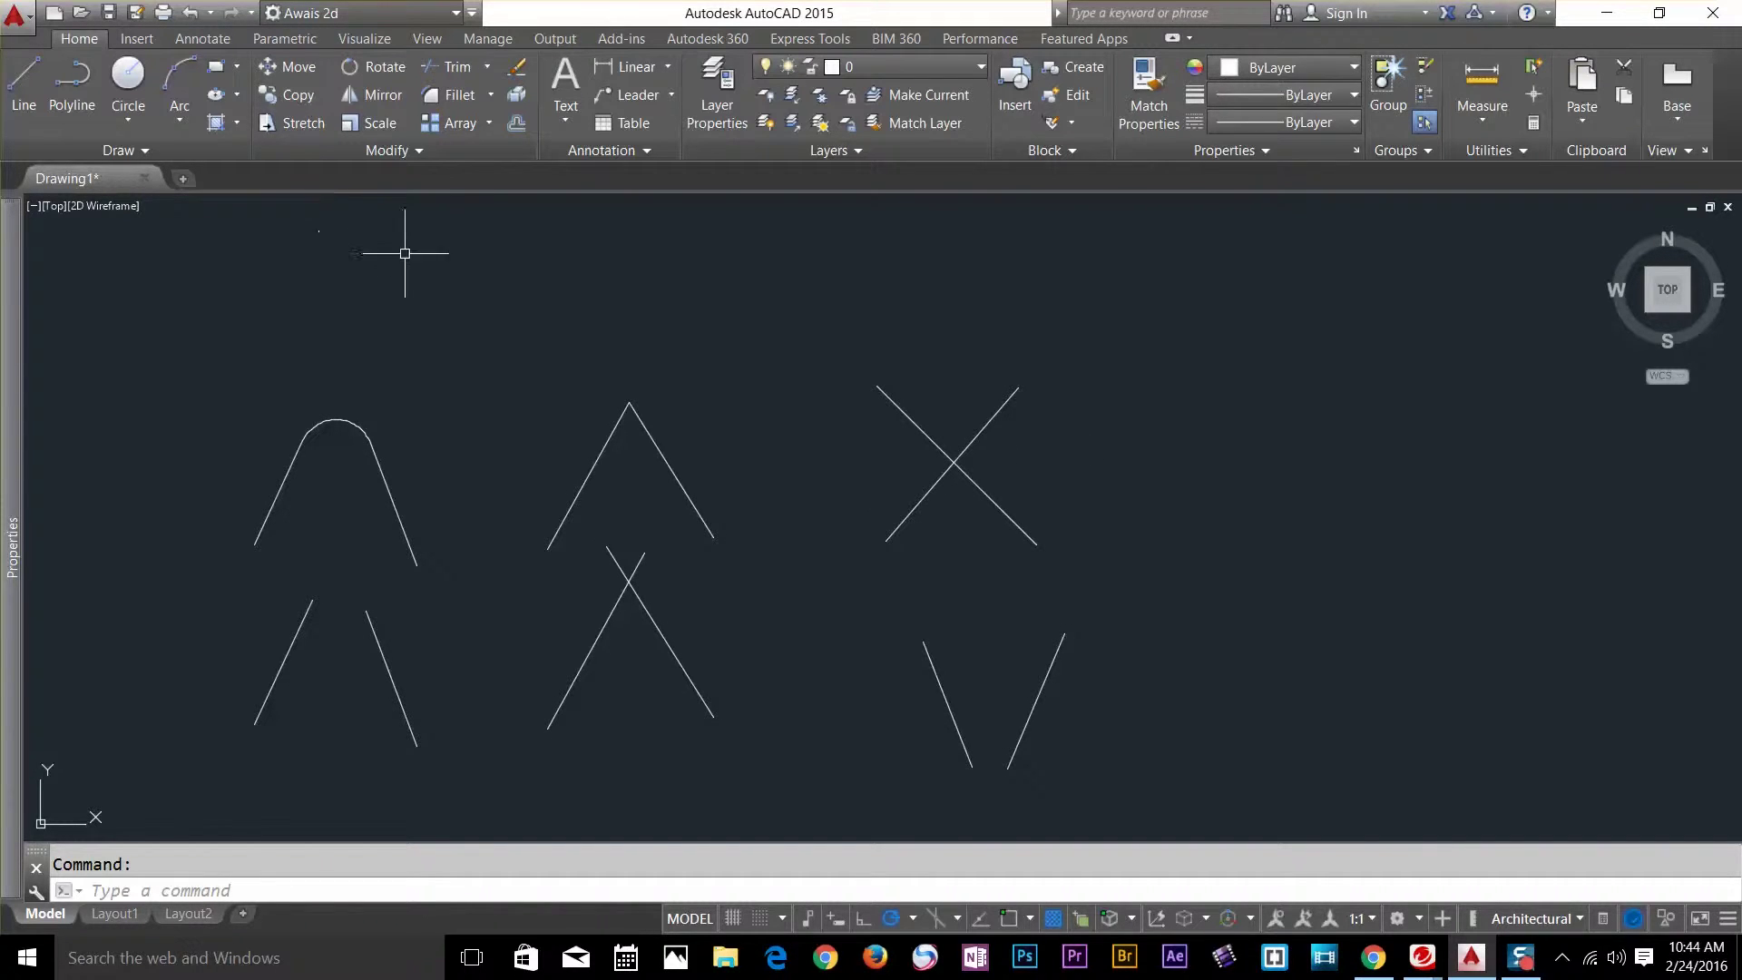
Fillet the X-shaped crossing lines with radius 0, keeping the two left halves as a sharp corner.
{"action": "left_click", "coordinate": [466, 97]}
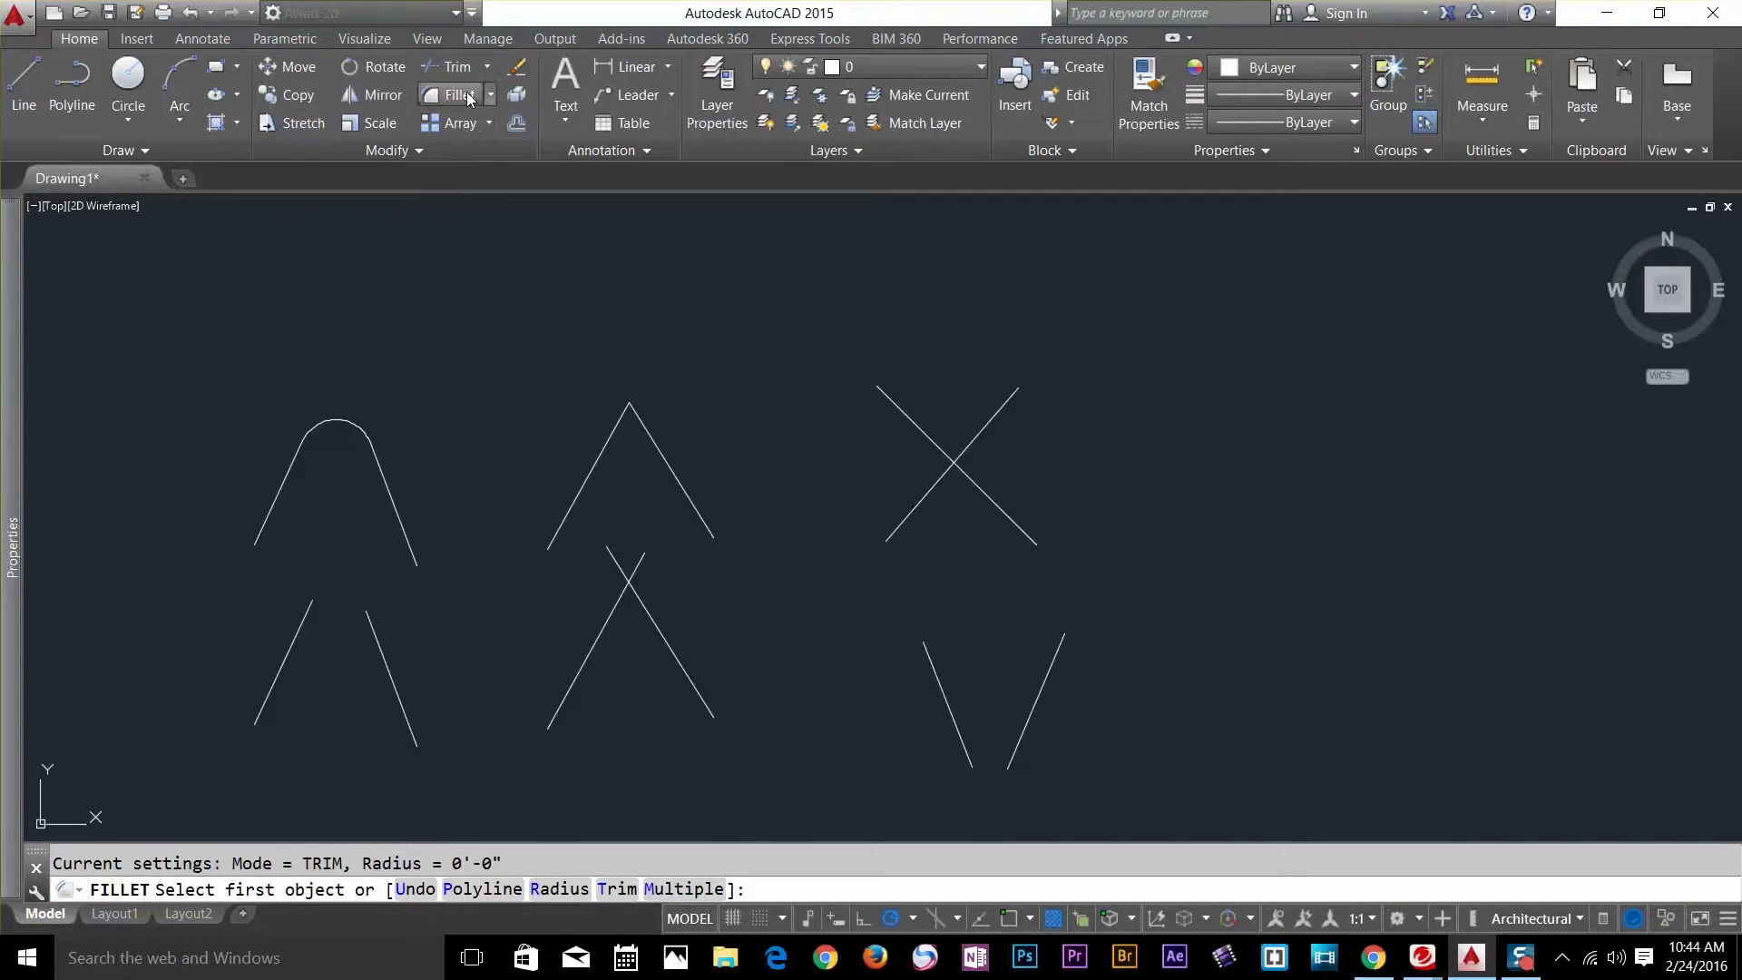
{"action": "scroll", "coordinate": [945, 557], "scroll_direction": "up", "scroll_amount": 2}
{"action": "middle_click_drag", "start_coordinate": [952, 512], "coordinate": [930, 581]}
{"action": "left_click", "coordinate": [871, 413]}
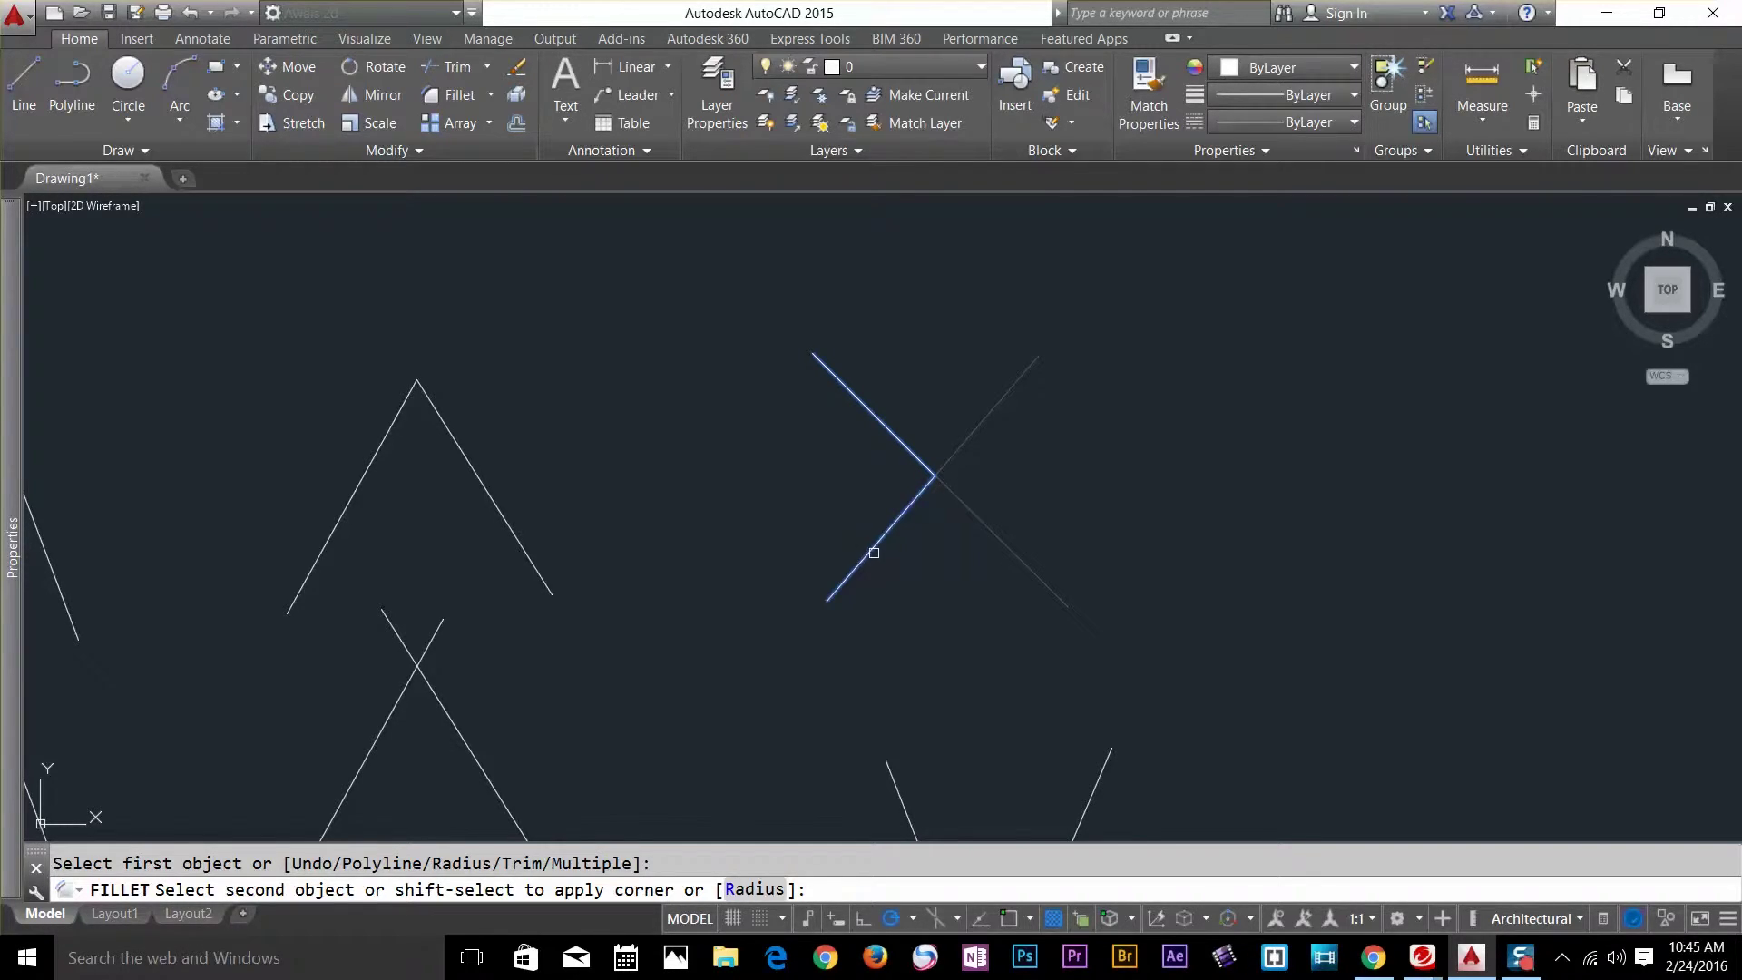
{"action": "left_click", "coordinate": [864, 551]}
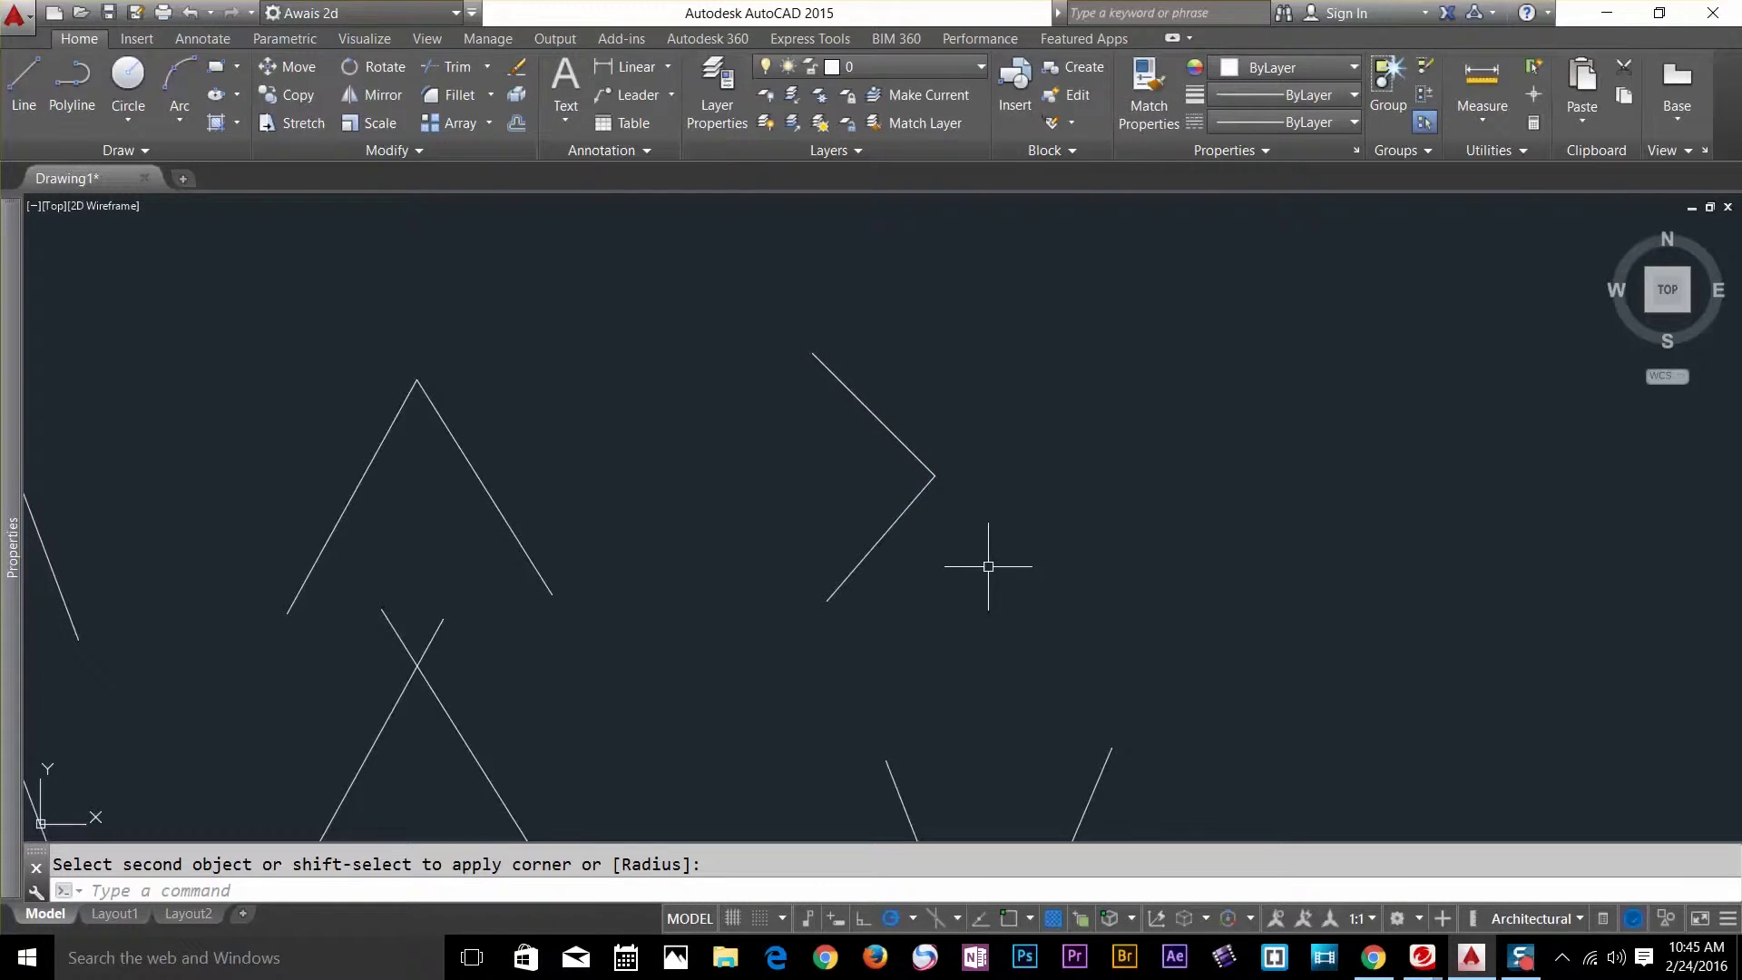
{"action": "scroll", "coordinate": [808, 535], "scroll_direction": "down", "scroll_amount": 4}
{"action": "mouse_move", "coordinate": [809, 517]}
{"action": "middle_mouse_down"}
{"action": "mouse_move", "coordinate": [1043, 526]}
{"action": "mouse_move", "coordinate": [992, 440]}
{"action": "middle_mouse_up"}
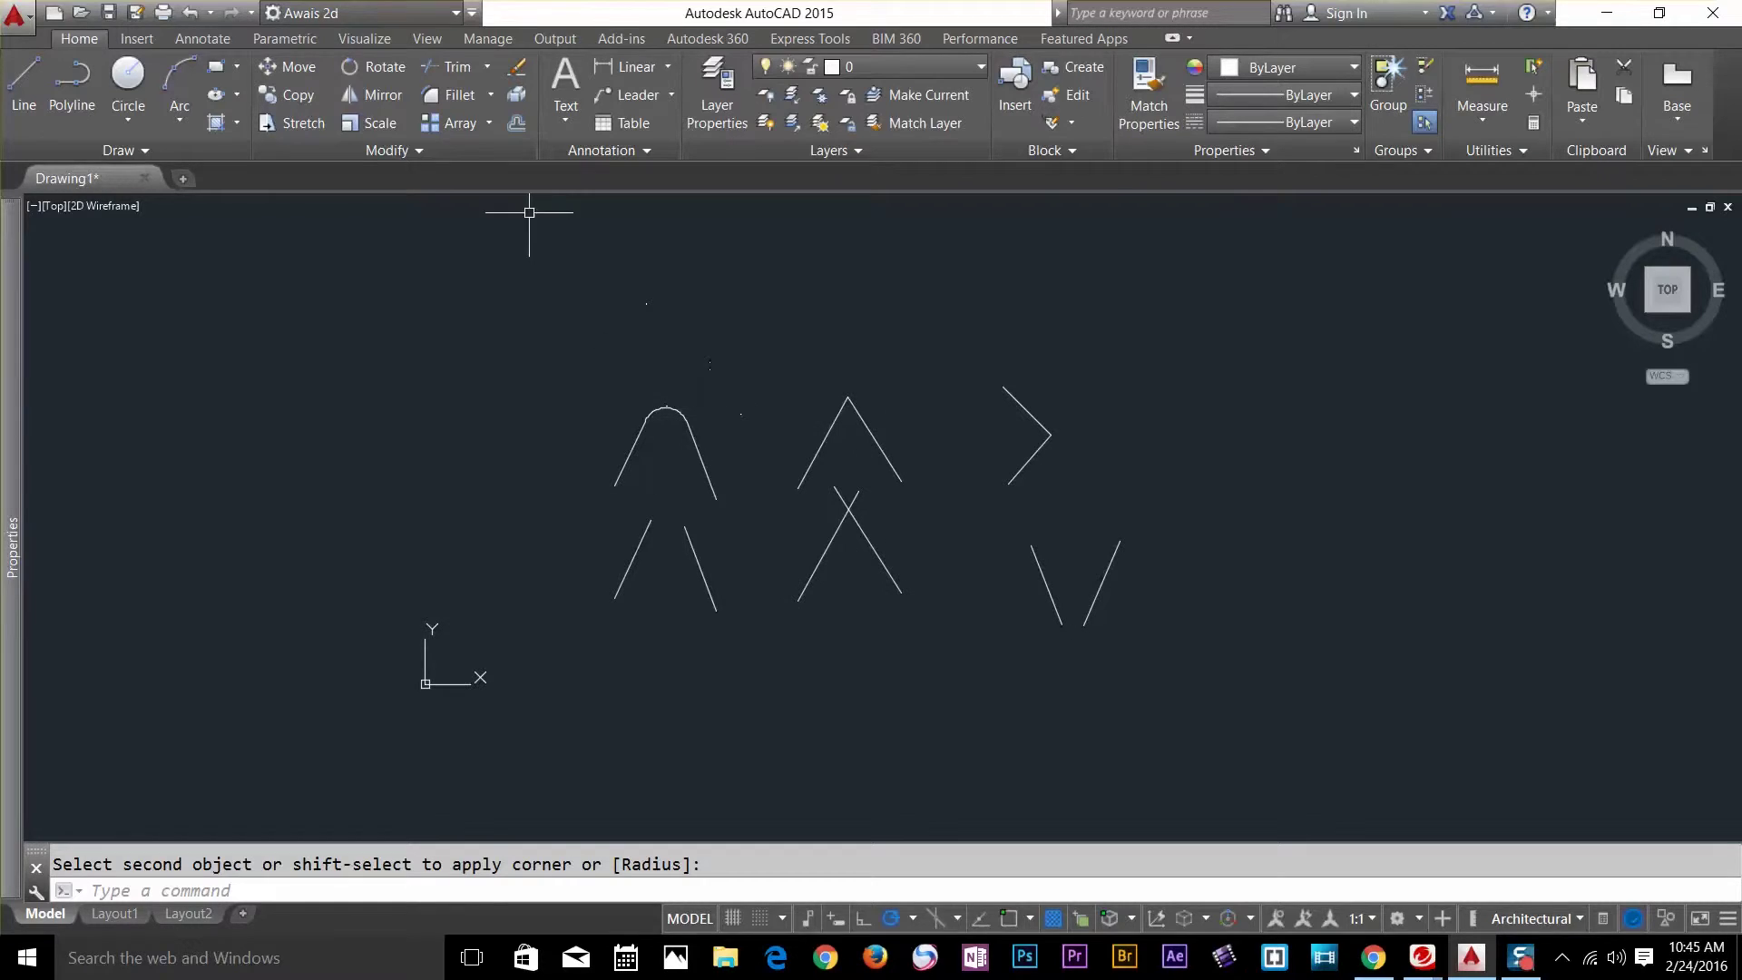
Chamfer the lower-left pair of separate lines, picking about 25'-2" between them as the first distance and accepting it for the second.
{"action": "left_click", "coordinate": [489, 96]}
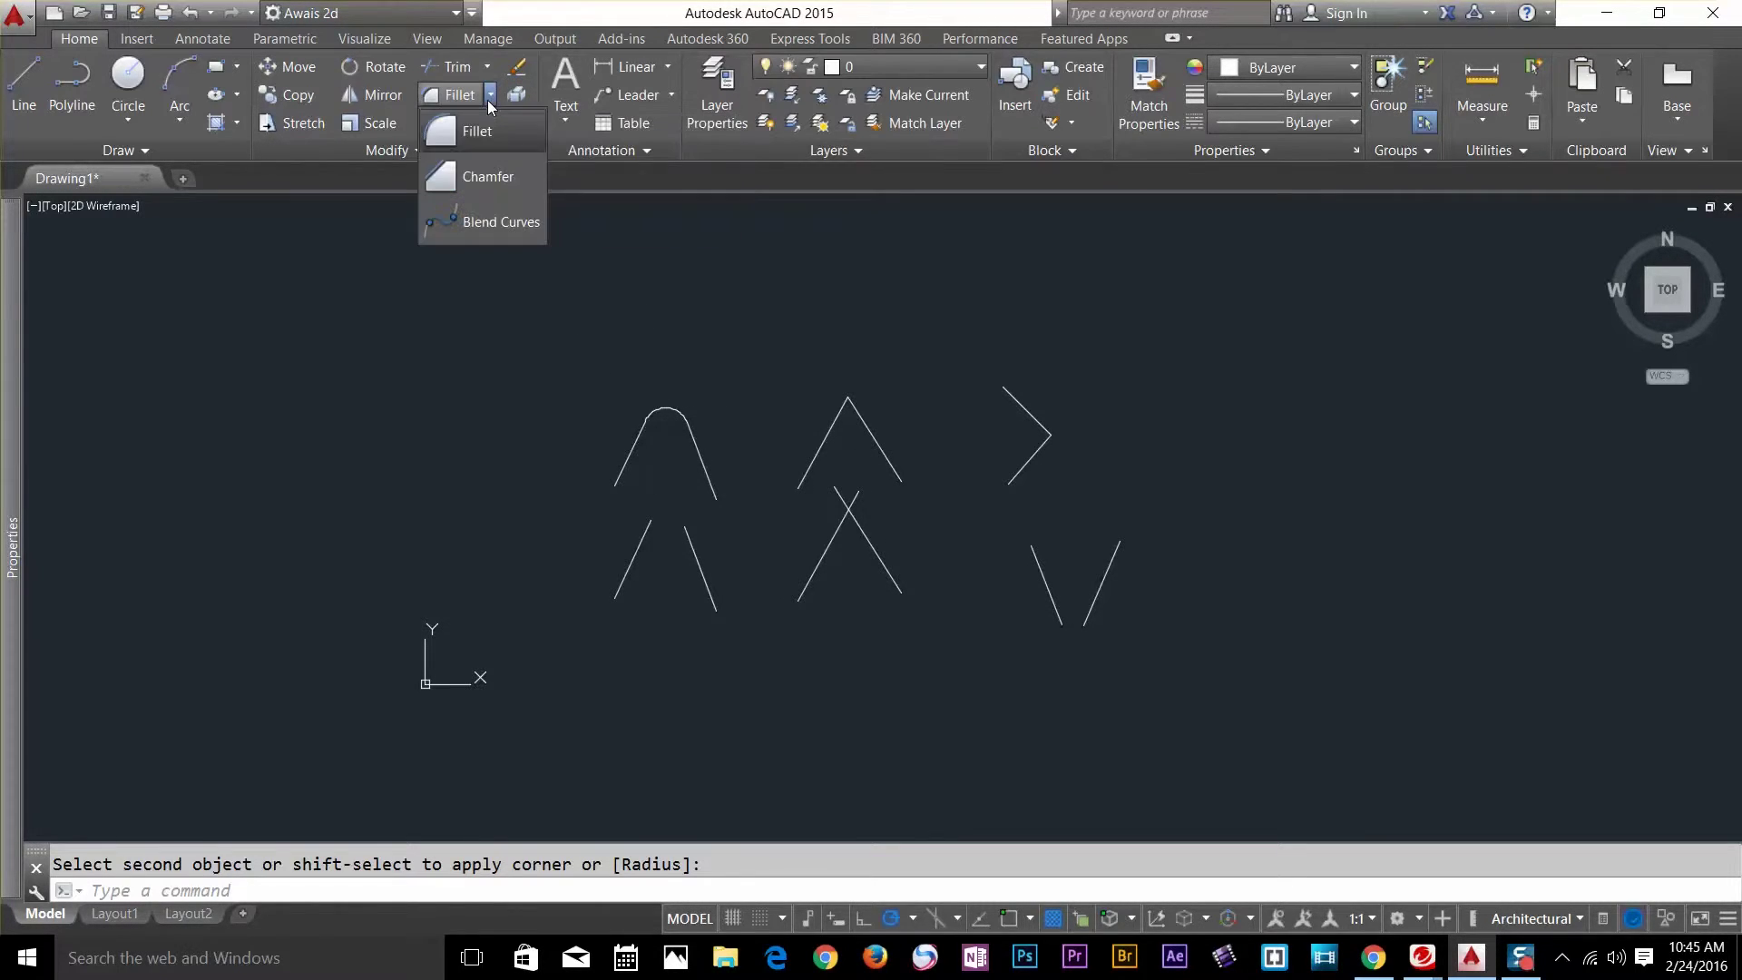
{"action": "left_click", "coordinate": [470, 177]}
{"action": "scroll", "coordinate": [768, 588], "scroll_direction": "up", "scroll_amount": 4}
{"action": "middle_click_drag", "start_coordinate": [535, 514], "coordinate": [557, 564]}
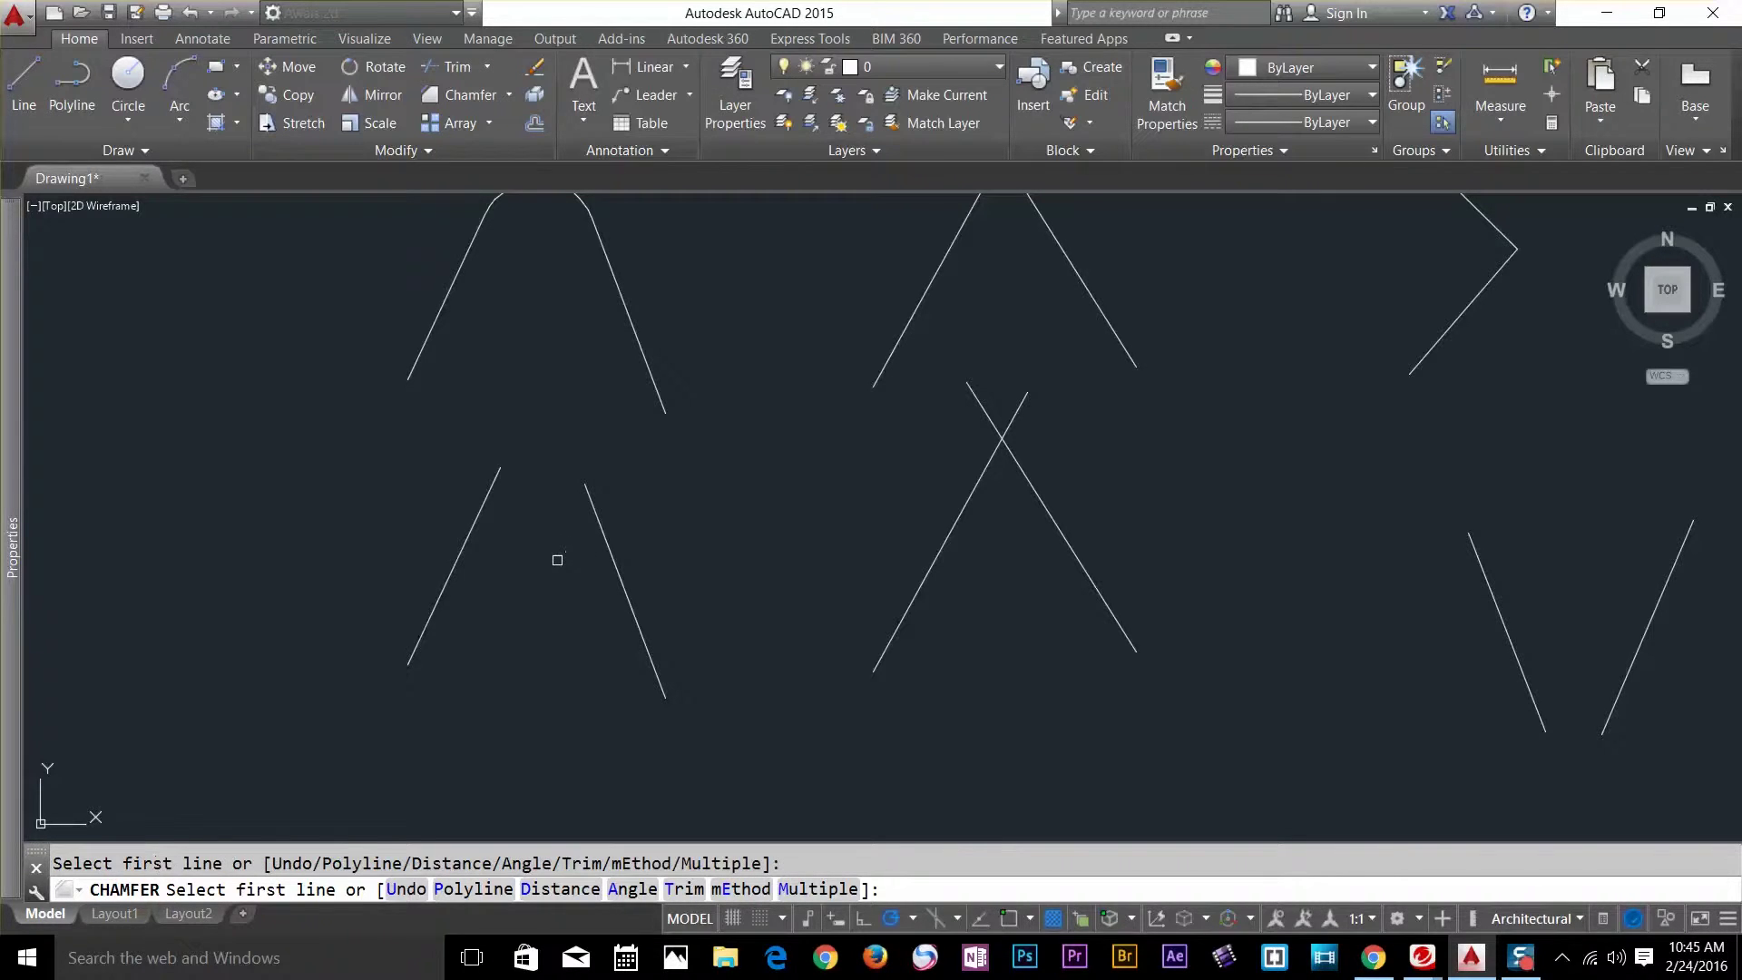
{"action": "left_click", "coordinate": [571, 897]}
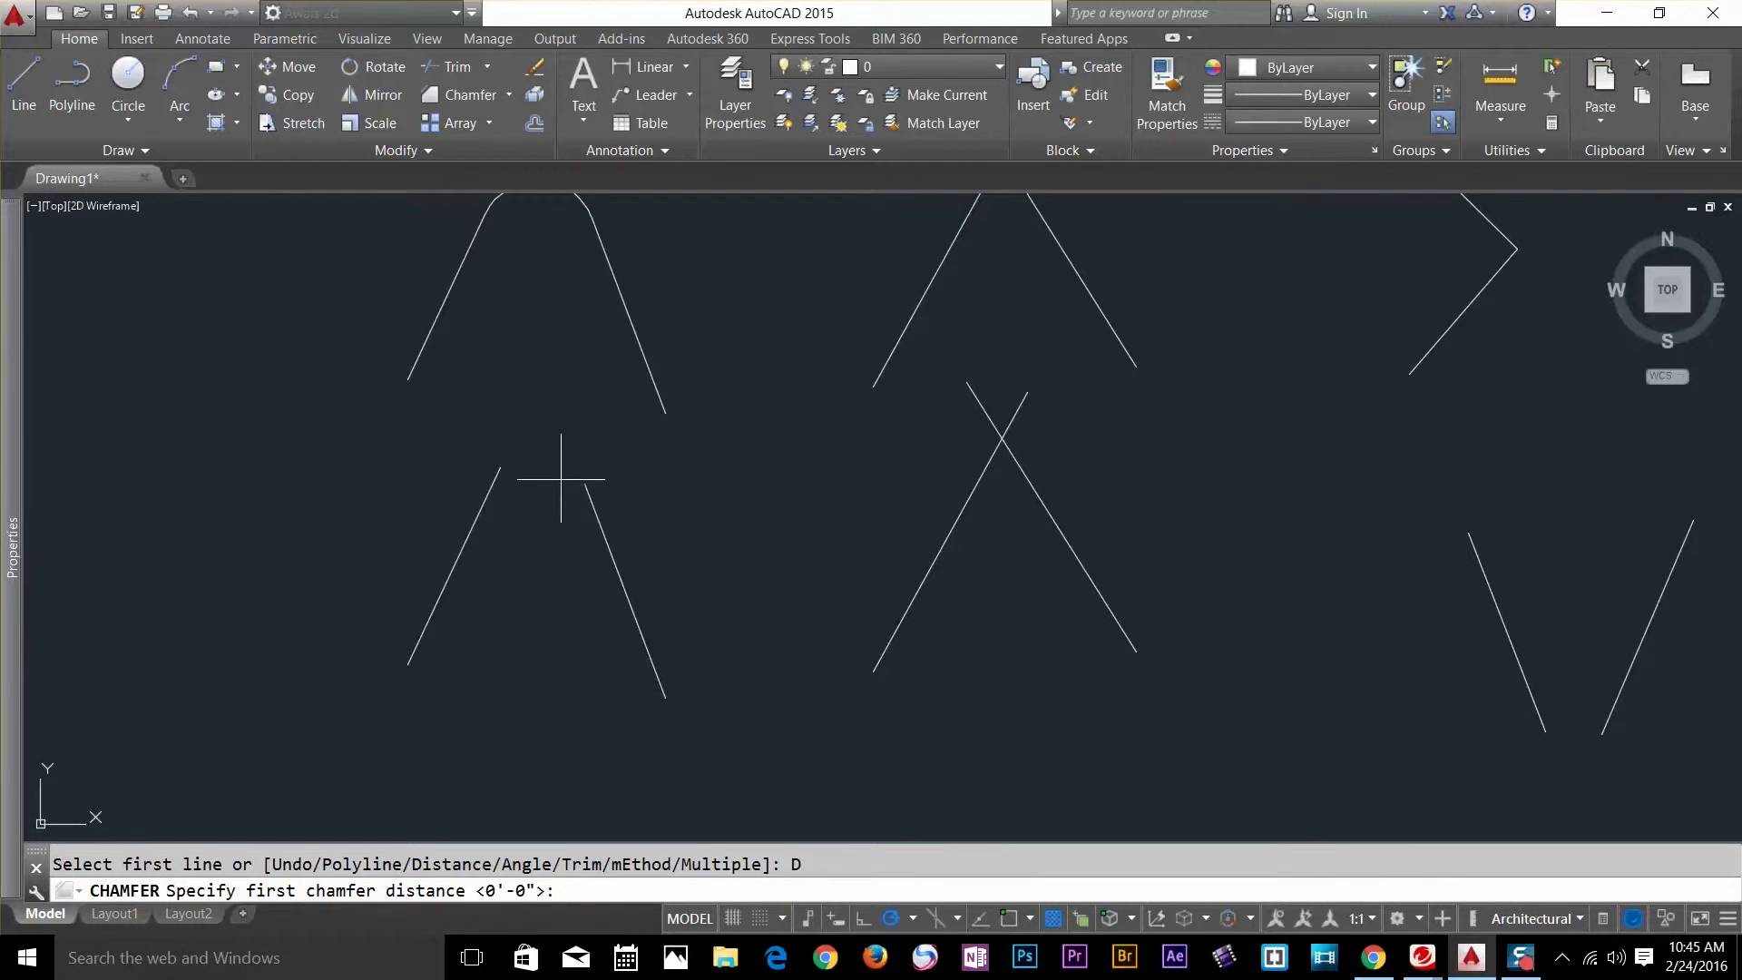
{"action": "scroll", "coordinate": [521, 509], "scroll_direction": "up", "scroll_amount": 4}
{"action": "left_click", "coordinate": [502, 478]}
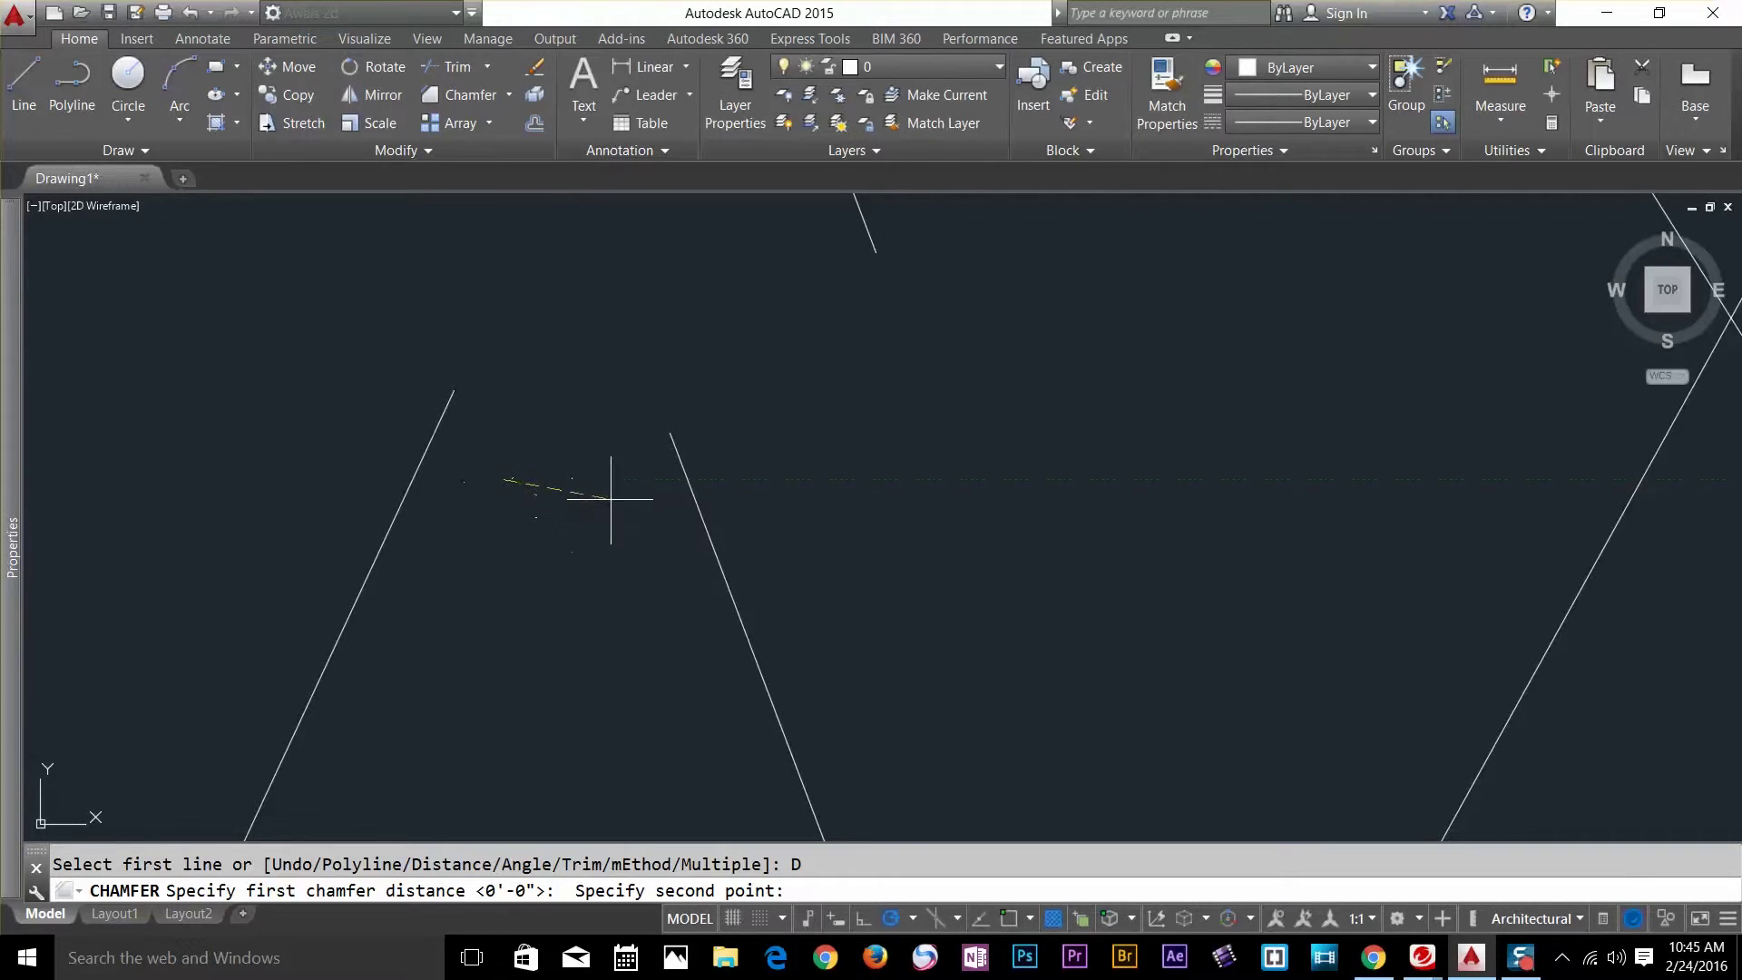
{"action": "left_click", "coordinate": [628, 478]}
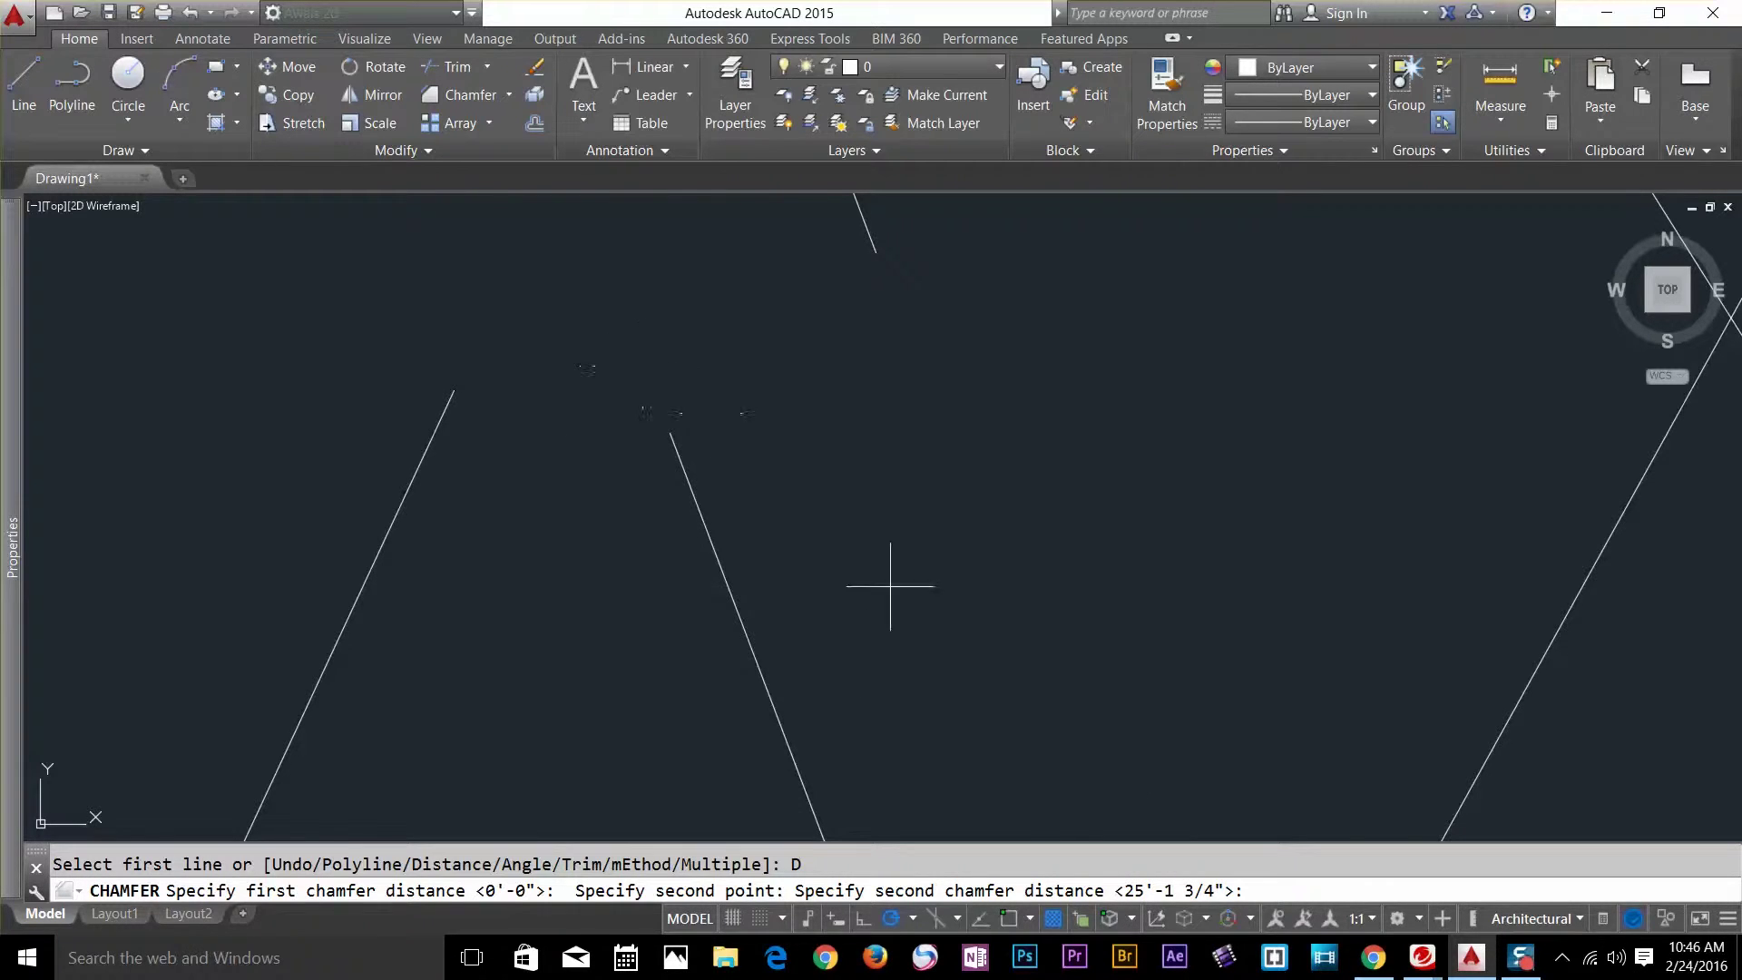
{"action": "middle_click_drag", "start_coordinate": [583, 447], "coordinate": [844, 396]}
{"action": "scroll", "coordinate": [829, 362], "scroll_direction": "up", "scroll_amount": 1}
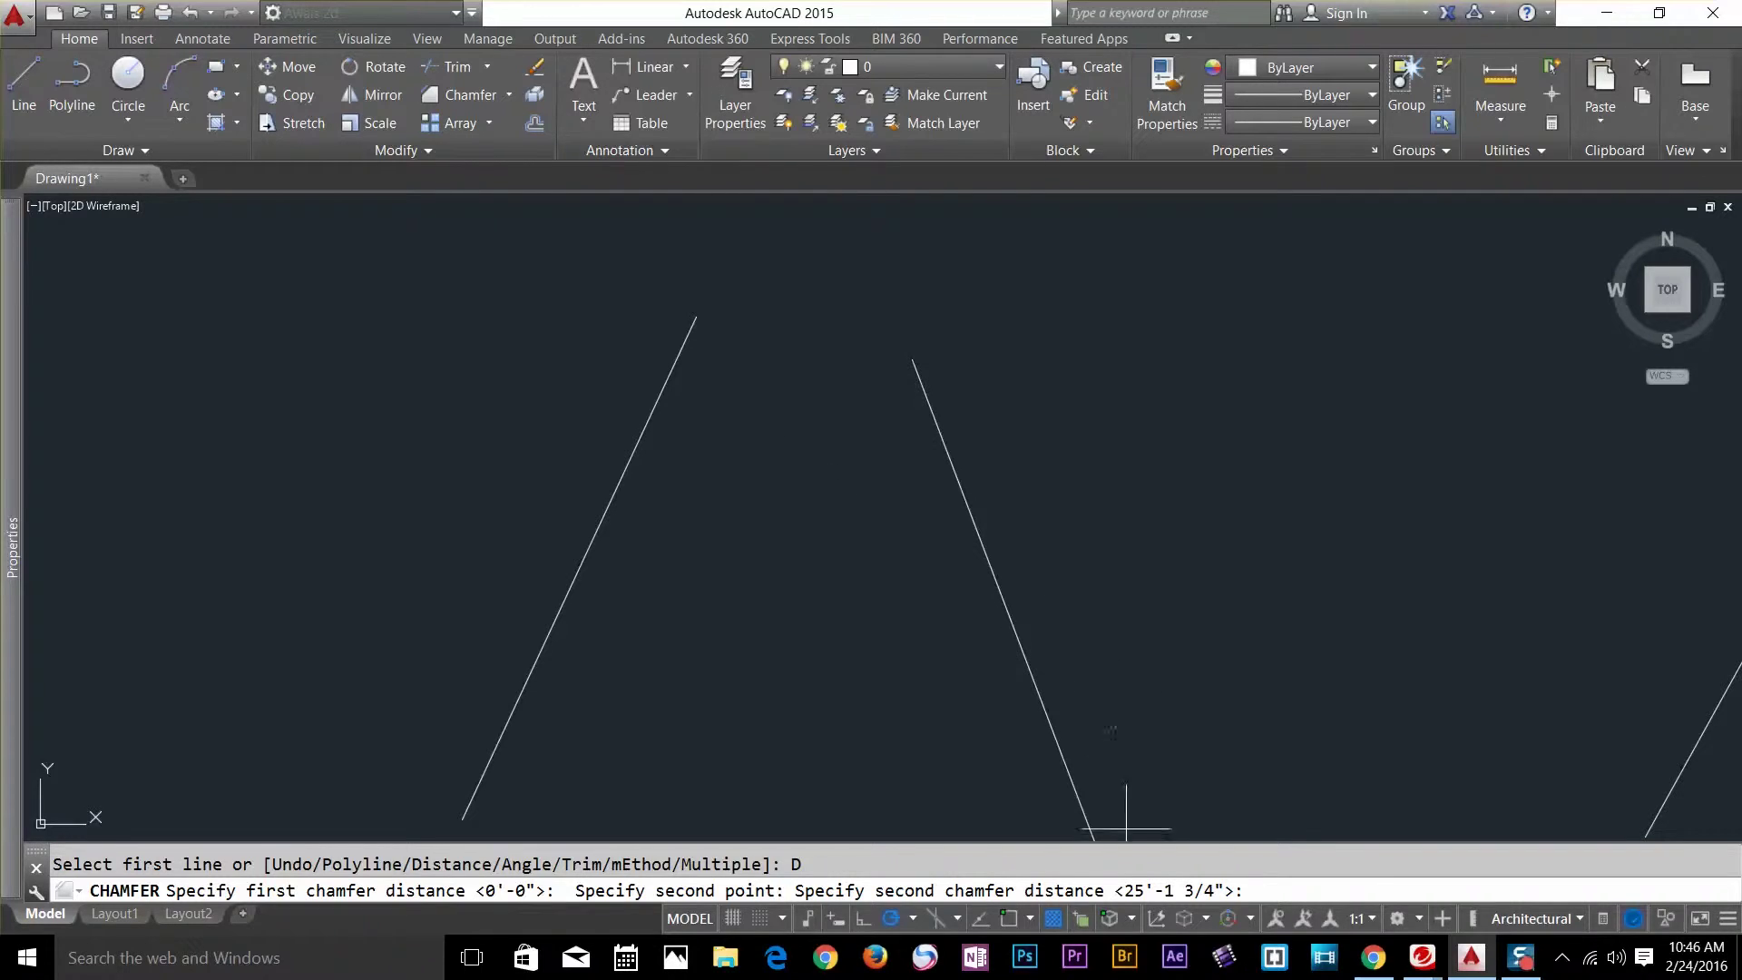
{"action": "key", "text": "Return"}
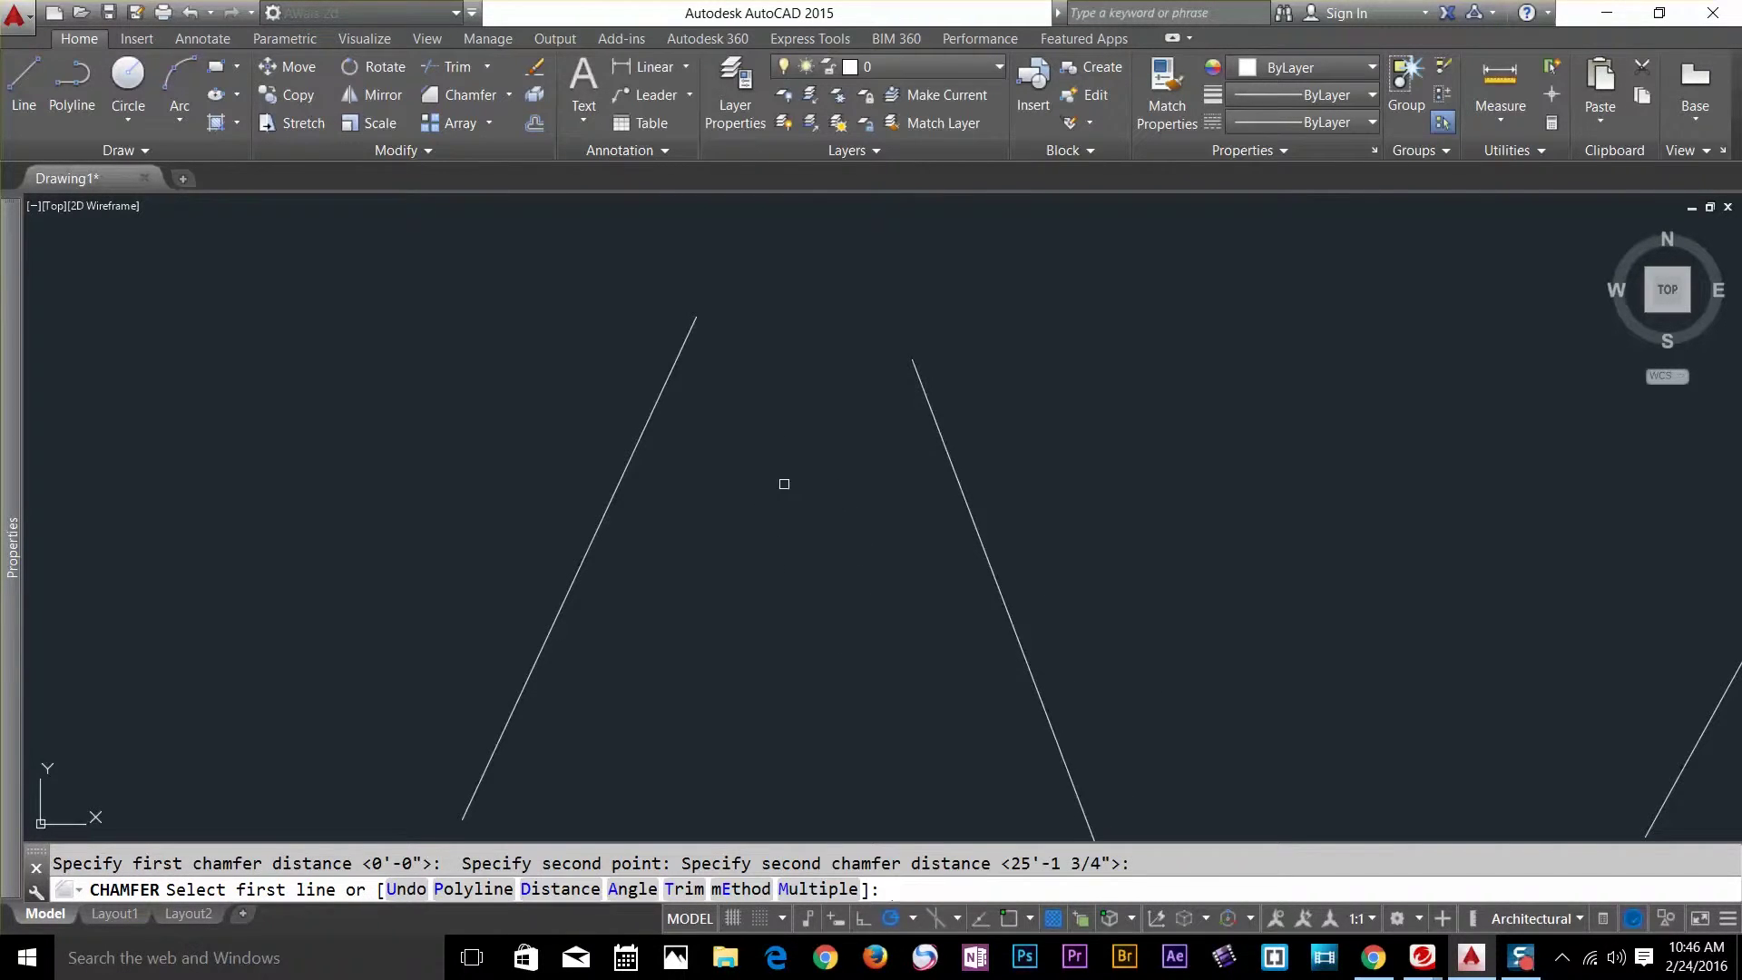
{"action": "left_click", "coordinate": [642, 438]}
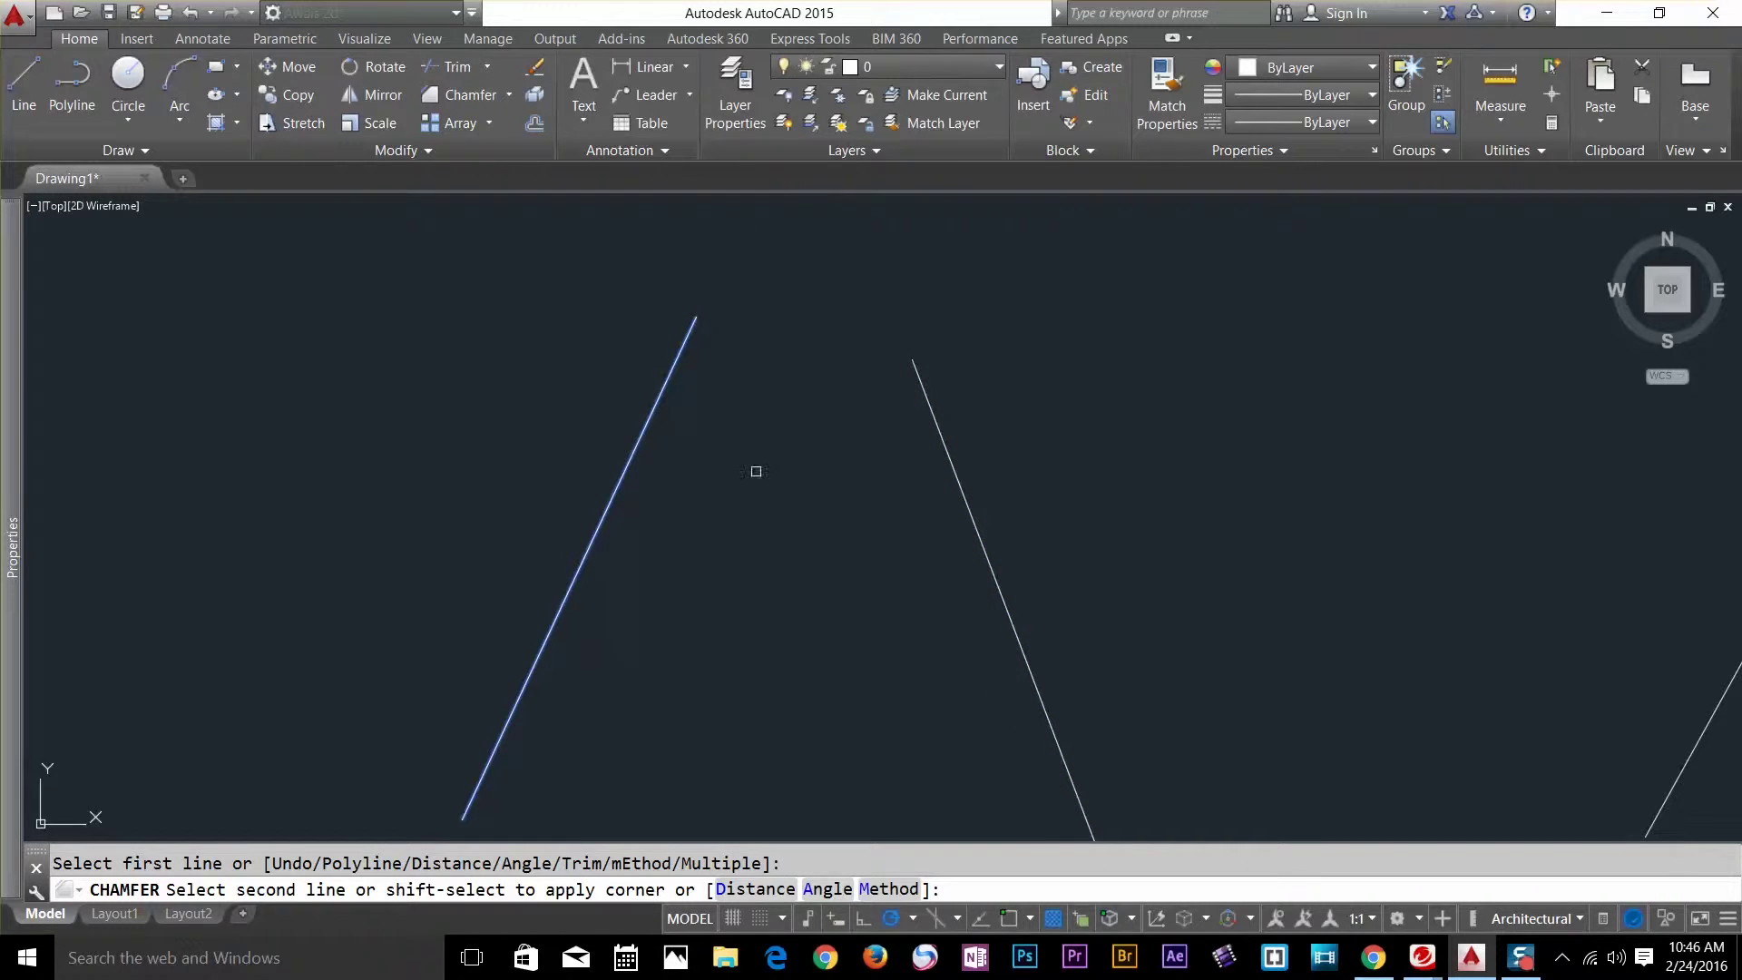
{"action": "middle_click_drag", "start_coordinate": [885, 461], "coordinate": [842, 580]}
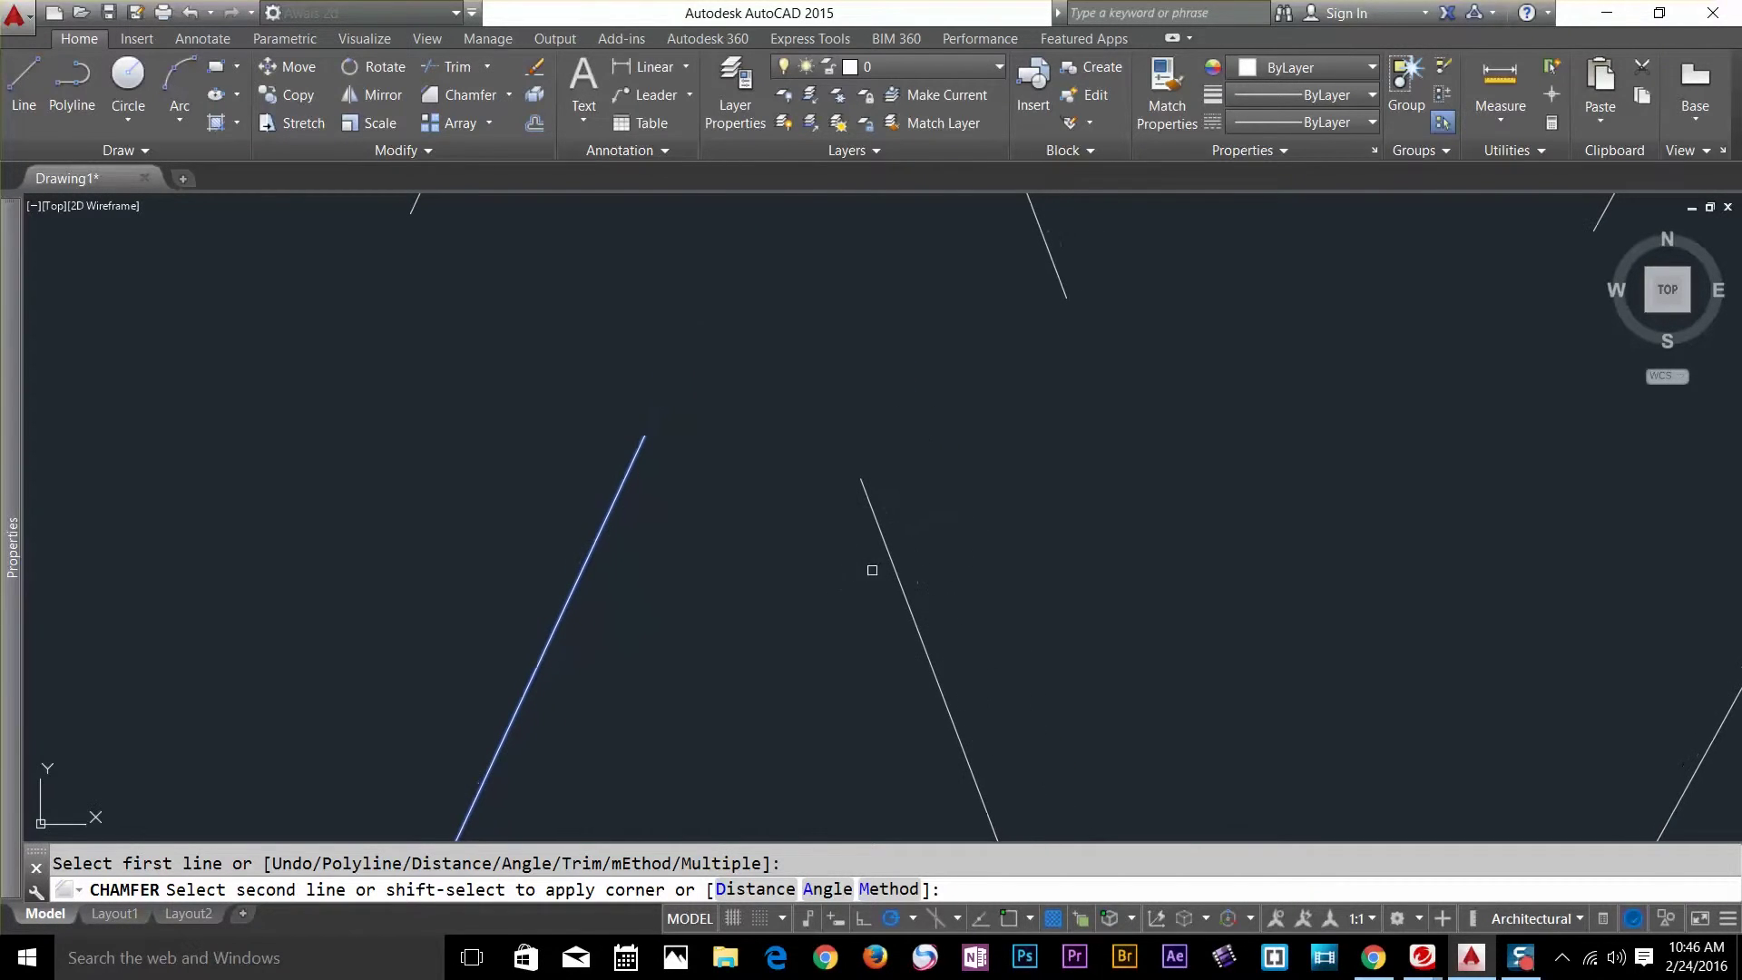
{"action": "left_click", "coordinate": [892, 567]}
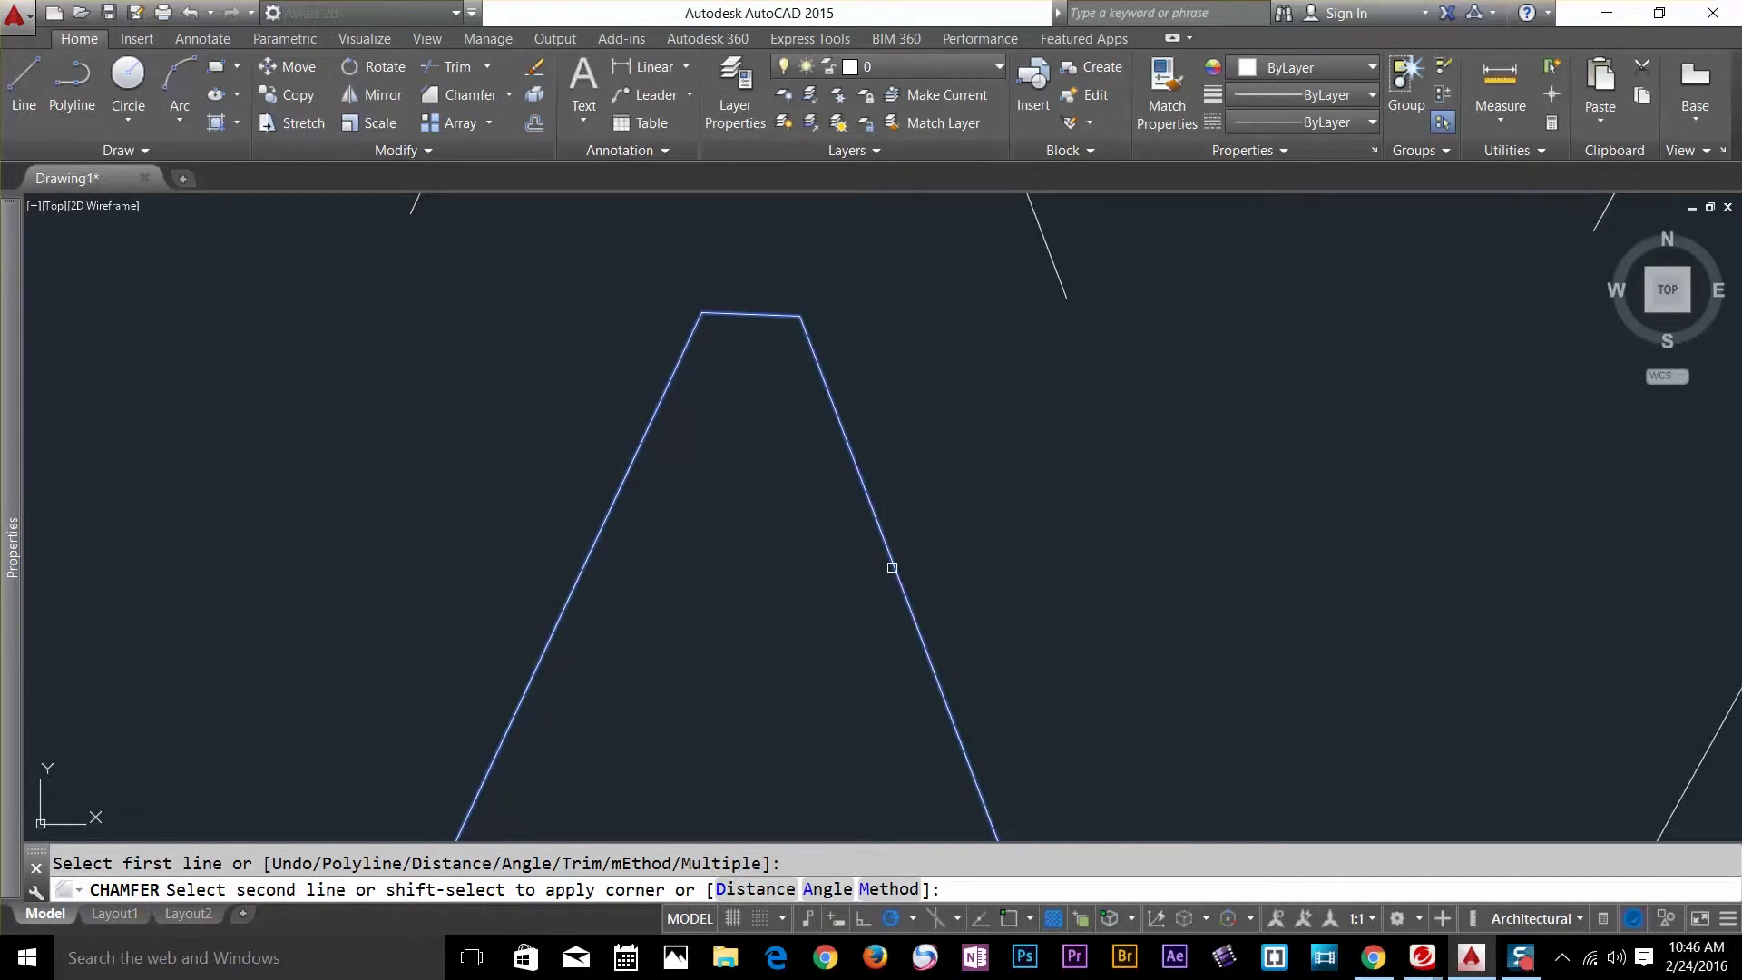
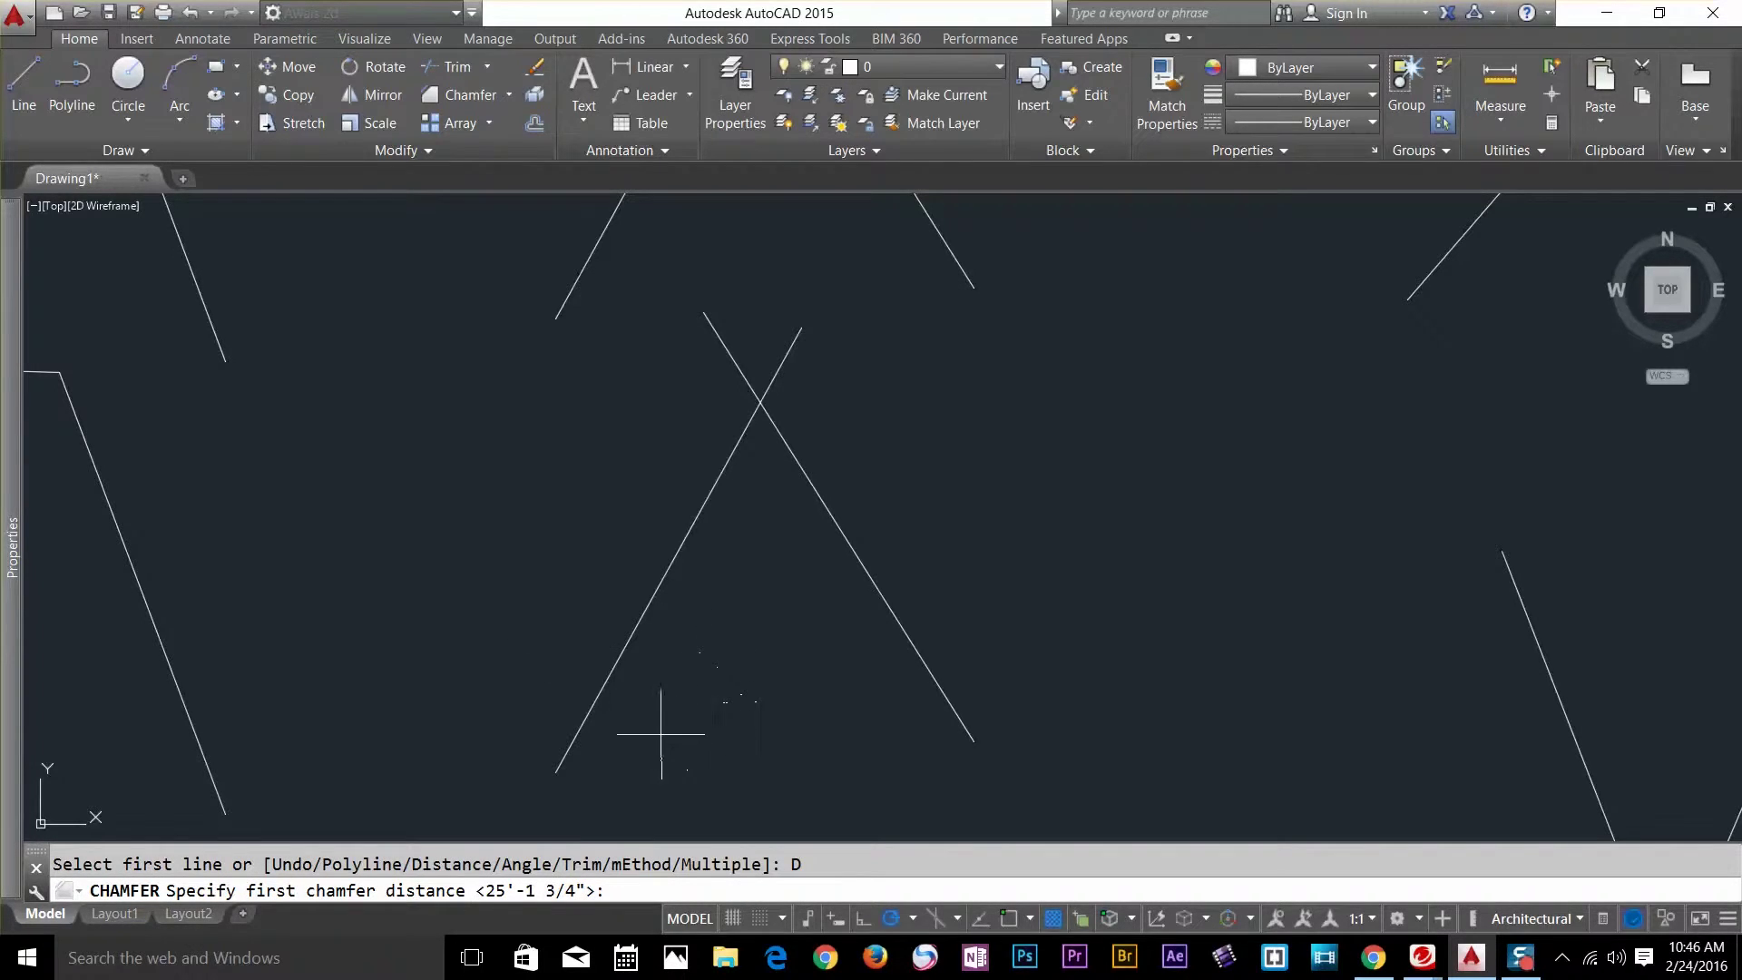
Try to chamfer the upper ends of the lower pair of crossing lines, picking about 70'-11" as the first distance and accepting it for the second.
{"action": "left_click", "coordinate": [663, 733]}
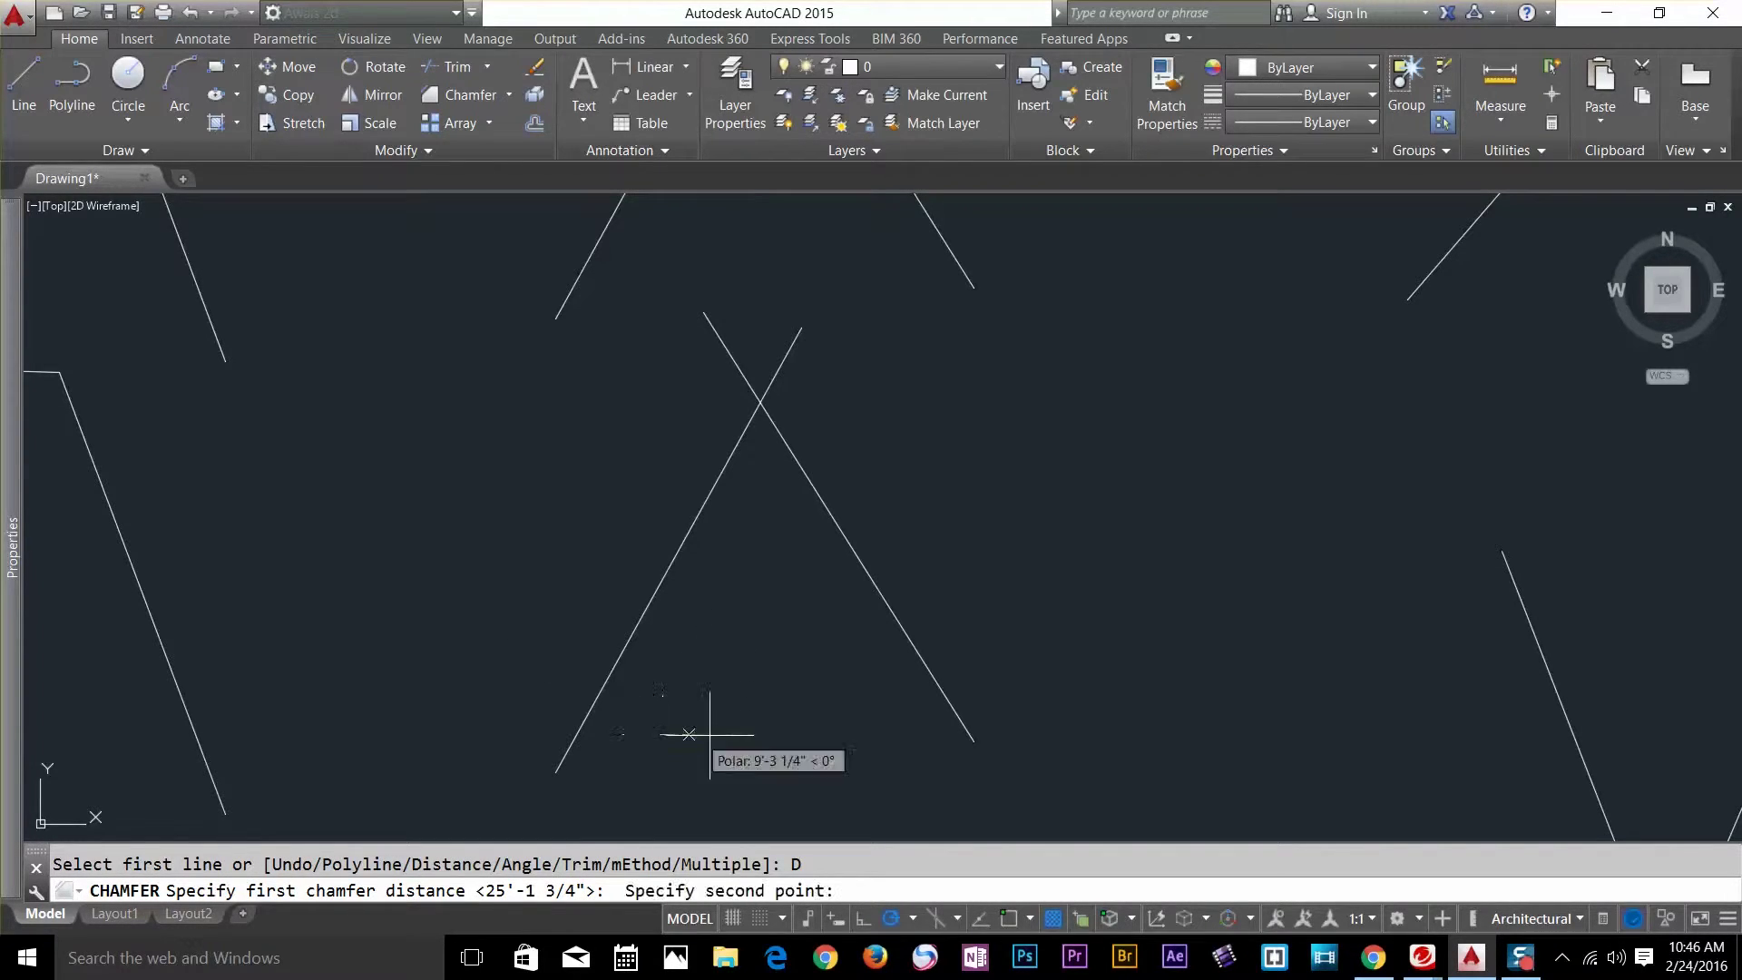
{"action": "left_click", "coordinate": [882, 733]}
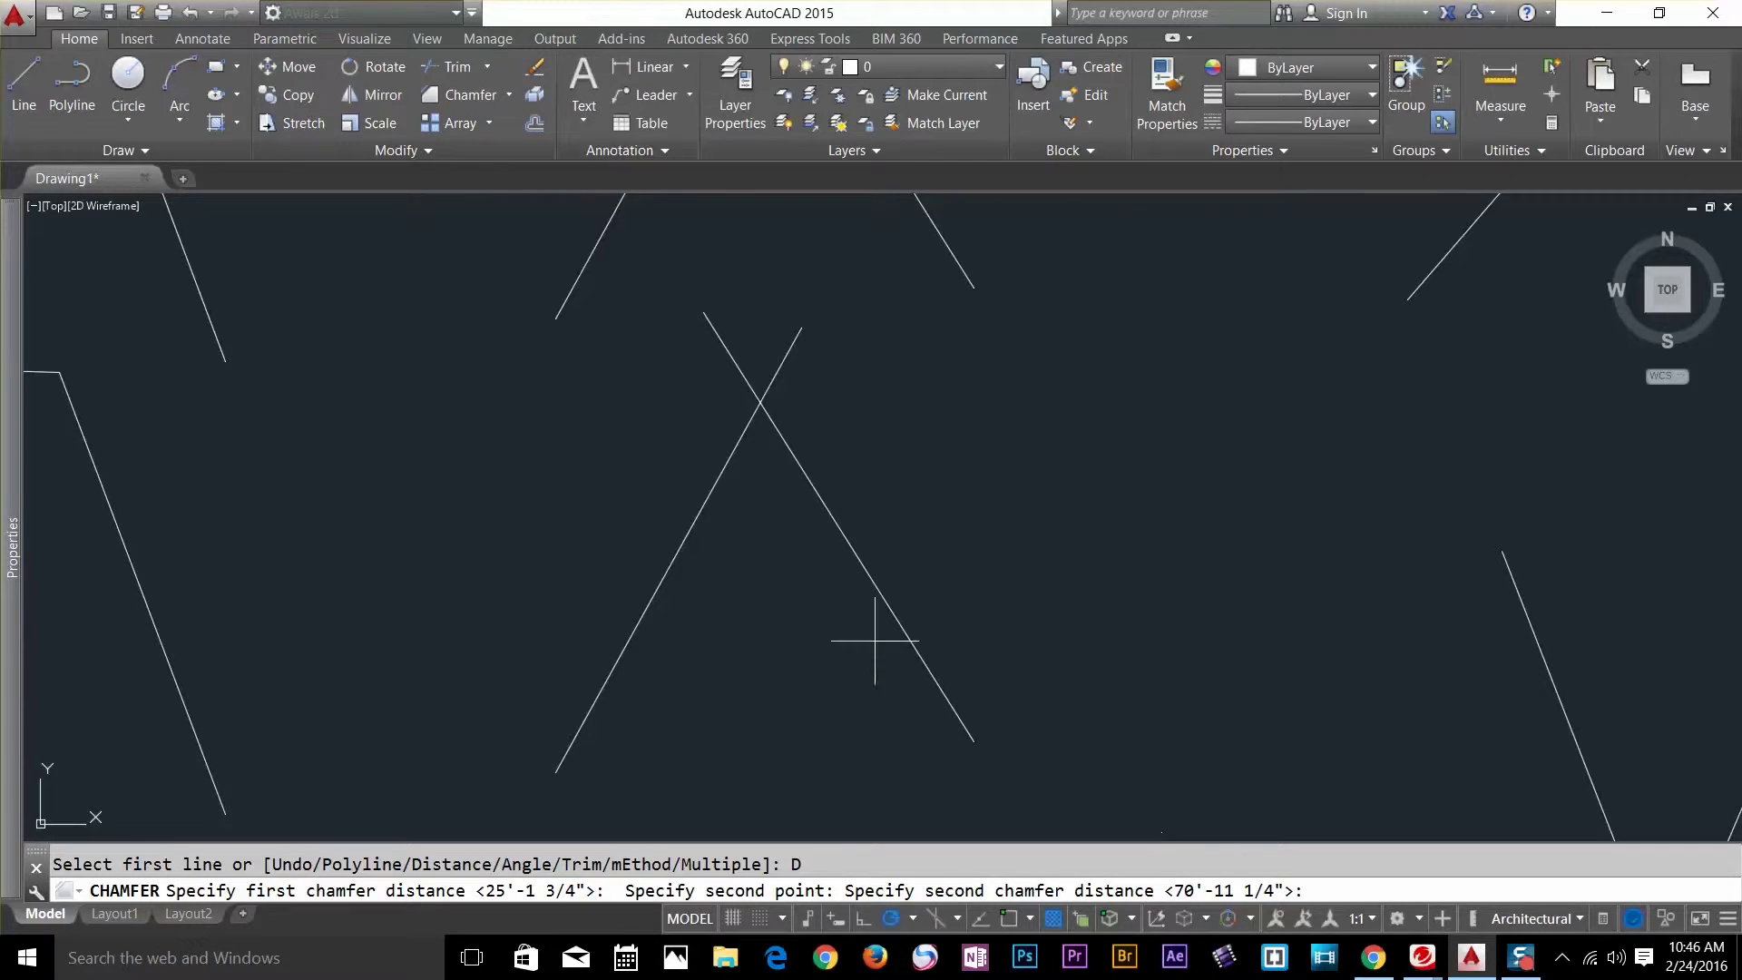
{"action": "key", "text": "Return"}
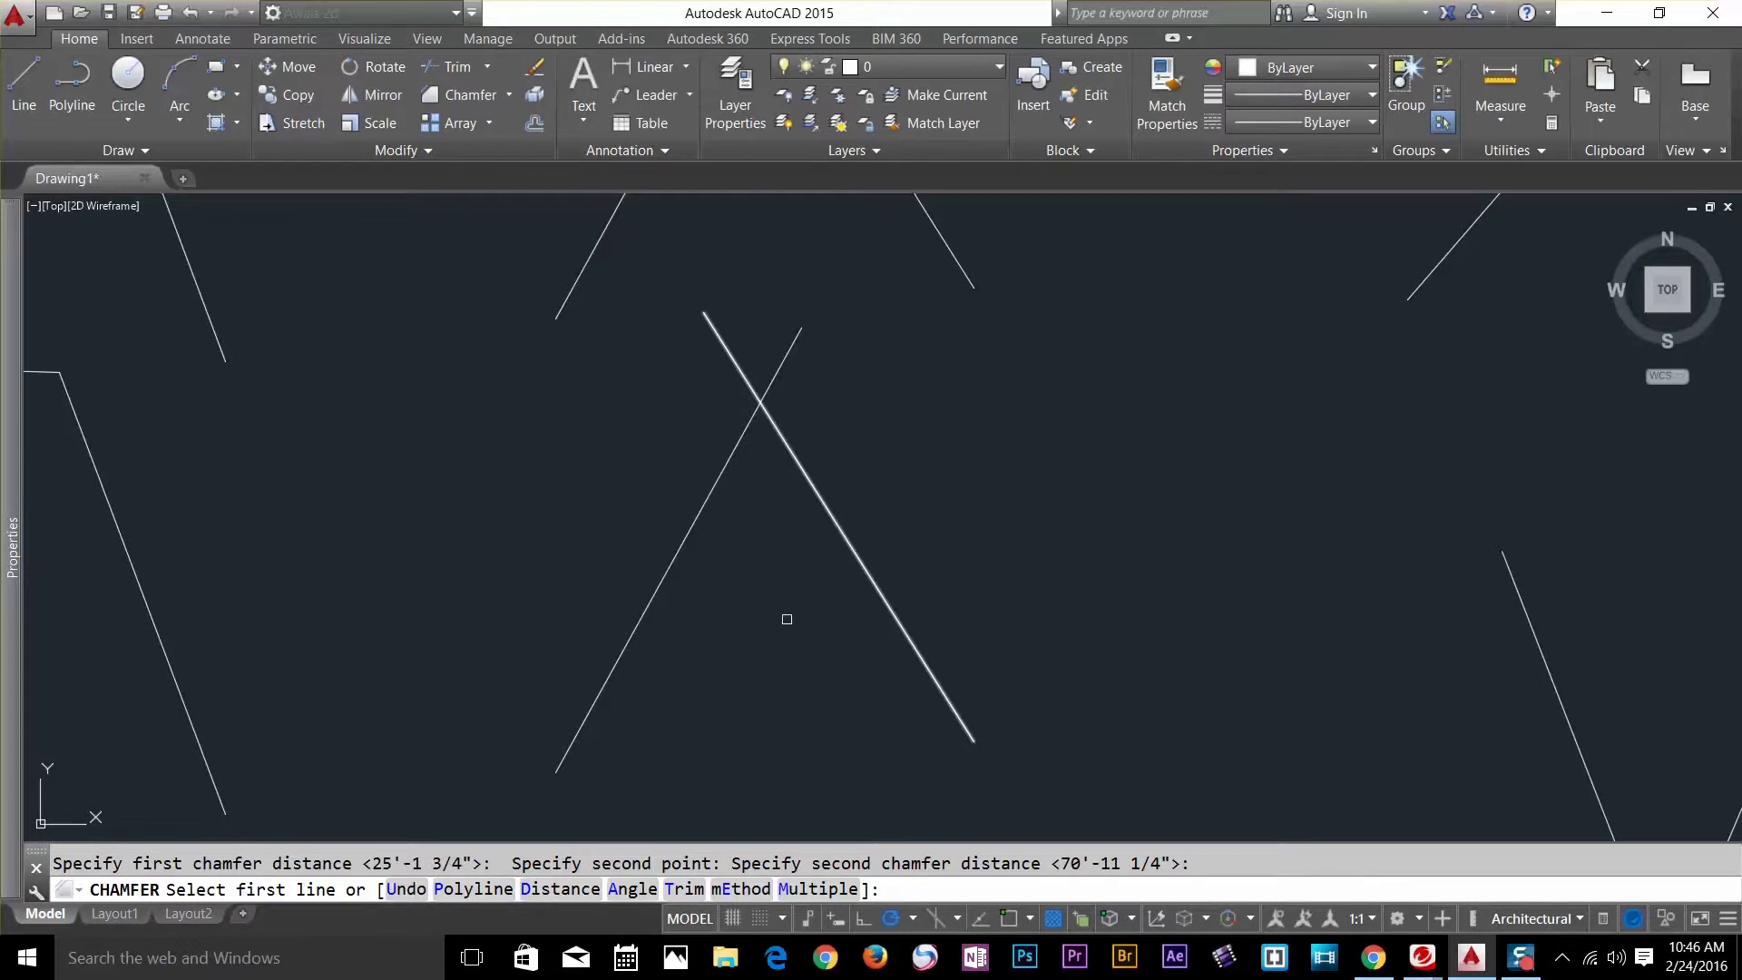
{"action": "left_click", "coordinate": [718, 338]}
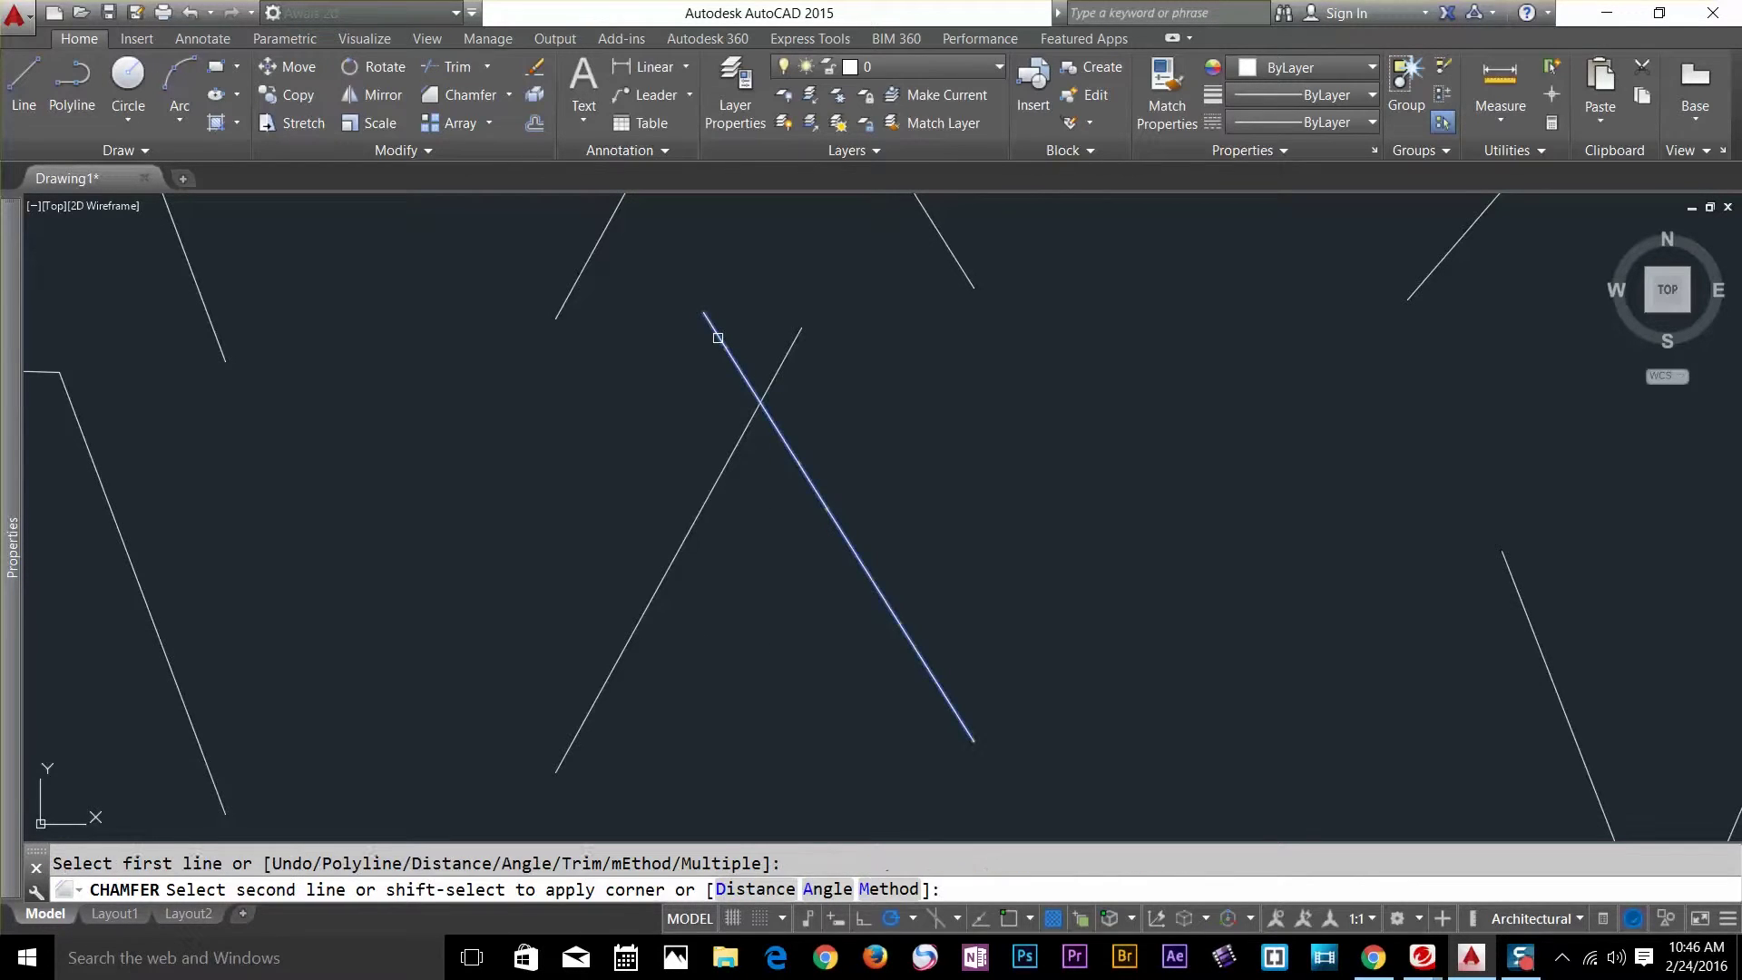
{"action": "left_click", "coordinate": [786, 348]}
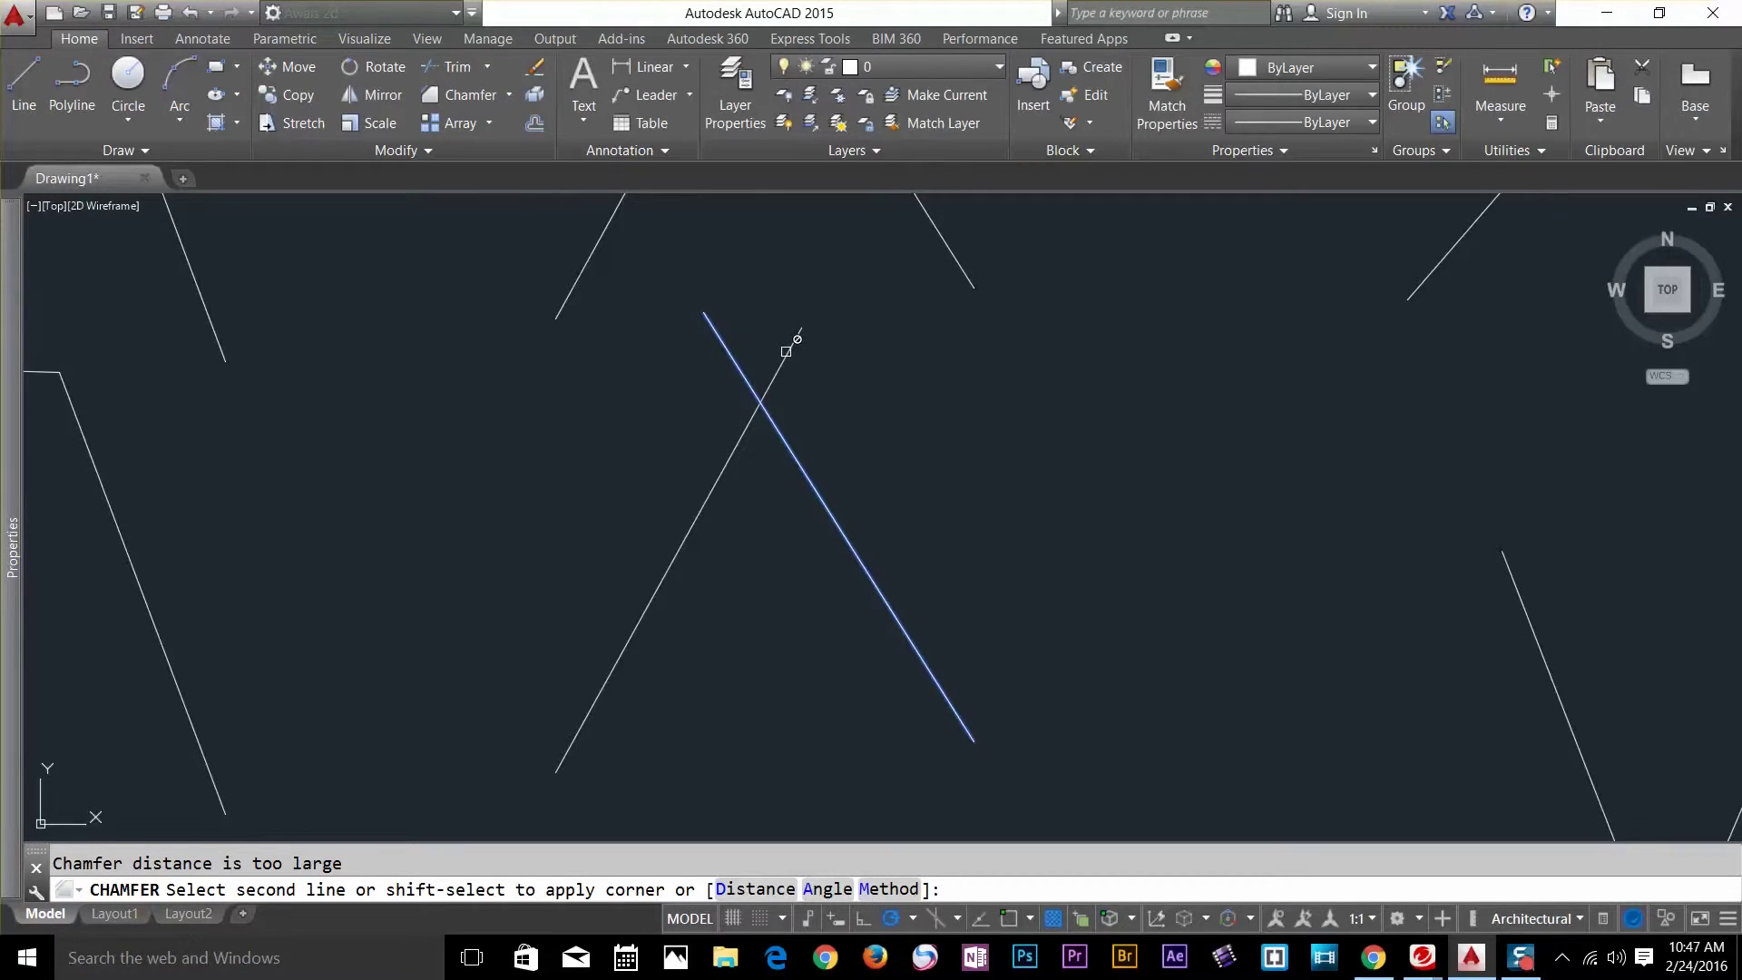
Reset both chamfer distances to about 6'-8 1/2" and chamfer the lower crossing lines, keeping the upper-left stub and the lower-left leg.
{"action": "left_click", "coordinate": [755, 890]}
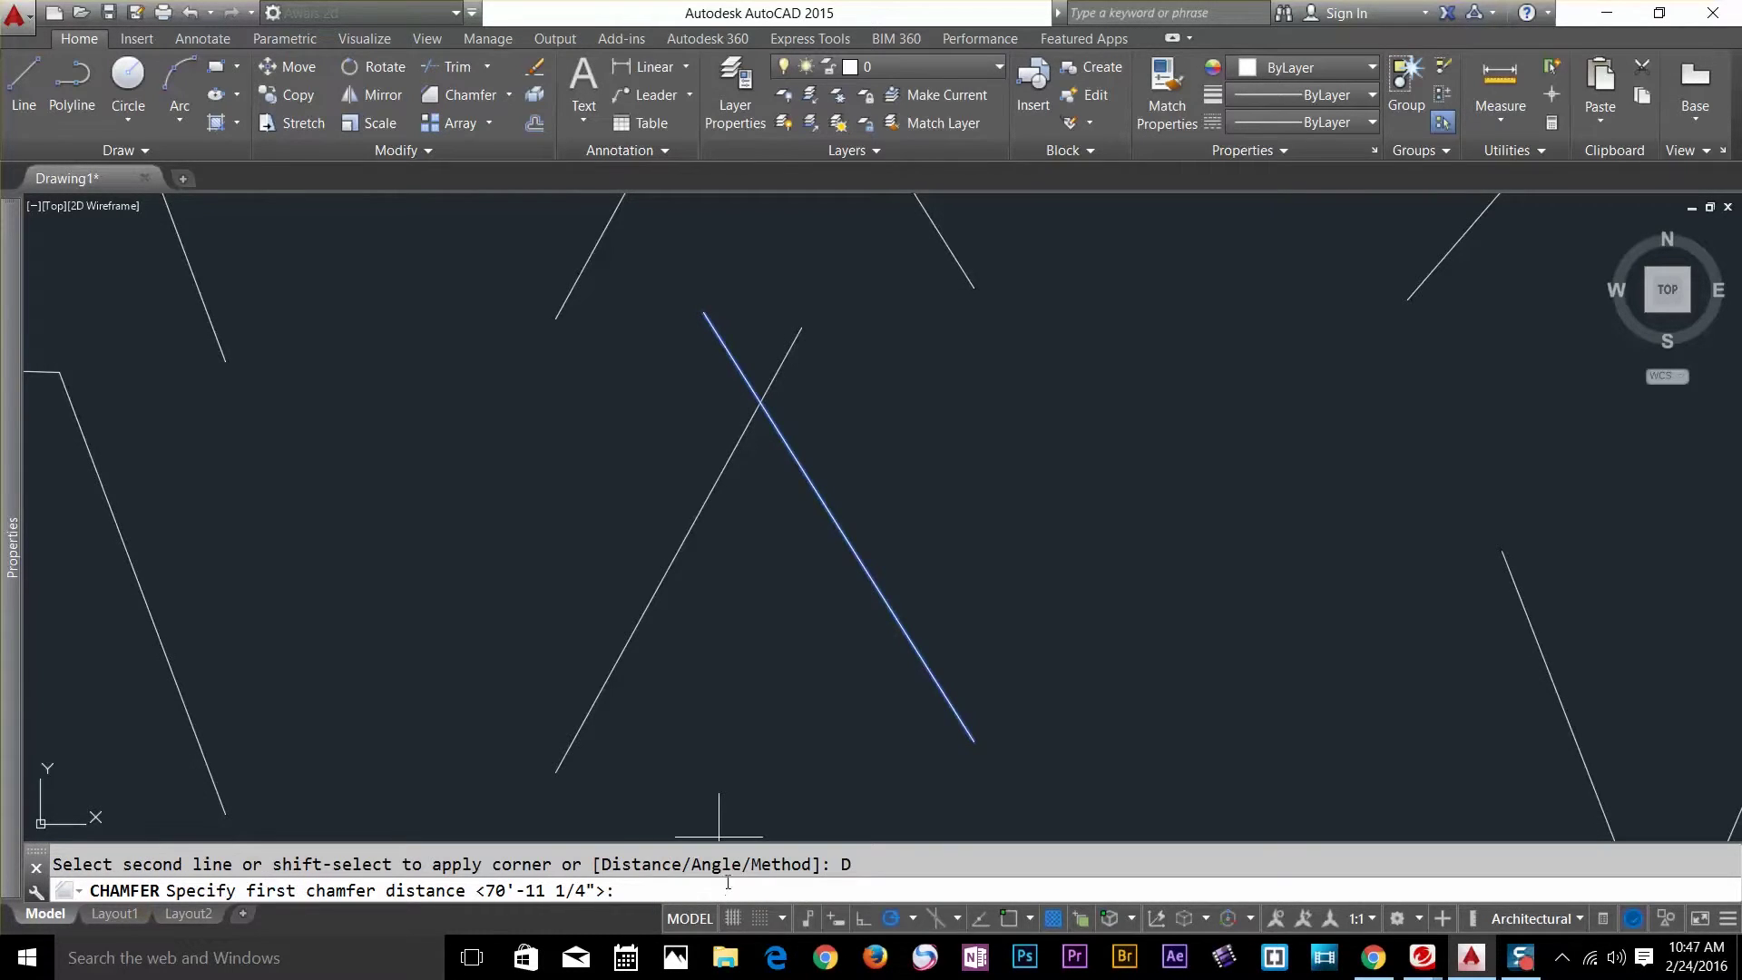
{"action": "scroll", "coordinate": [762, 341], "scroll_direction": "up", "scroll_amount": 2}
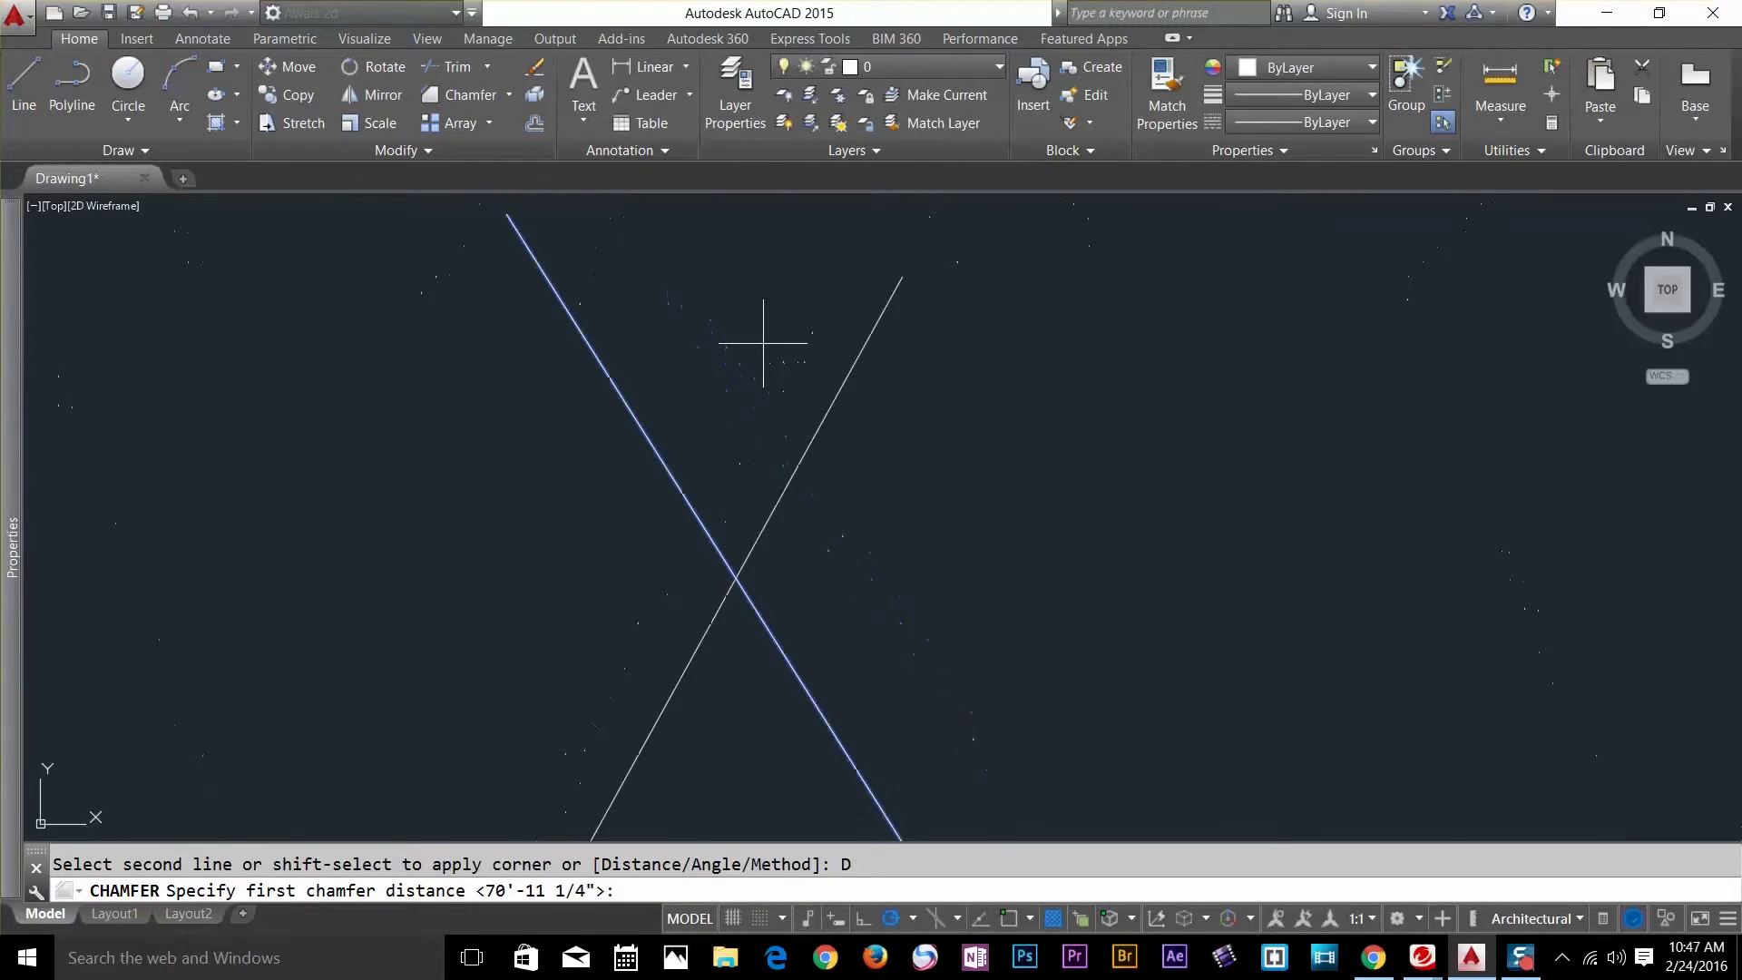
{"action": "left_click", "coordinate": [690, 366]}
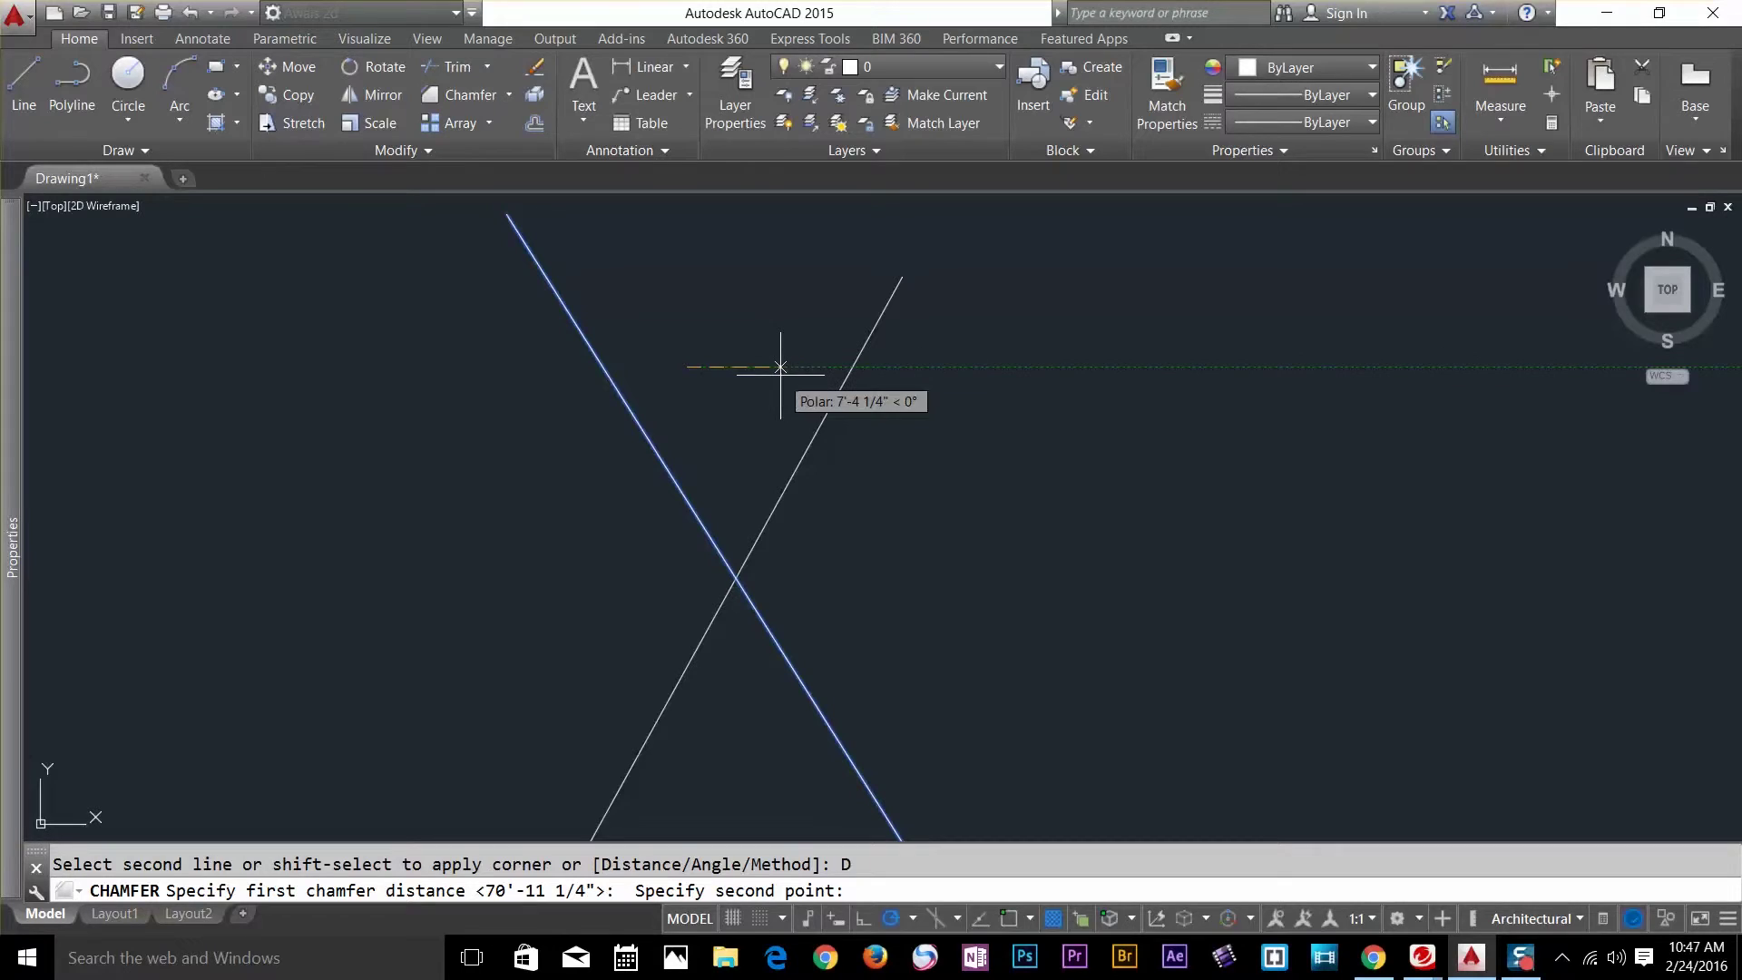
{"action": "left_click", "coordinate": [772, 371]}
{"action": "key", "text": "Return"}
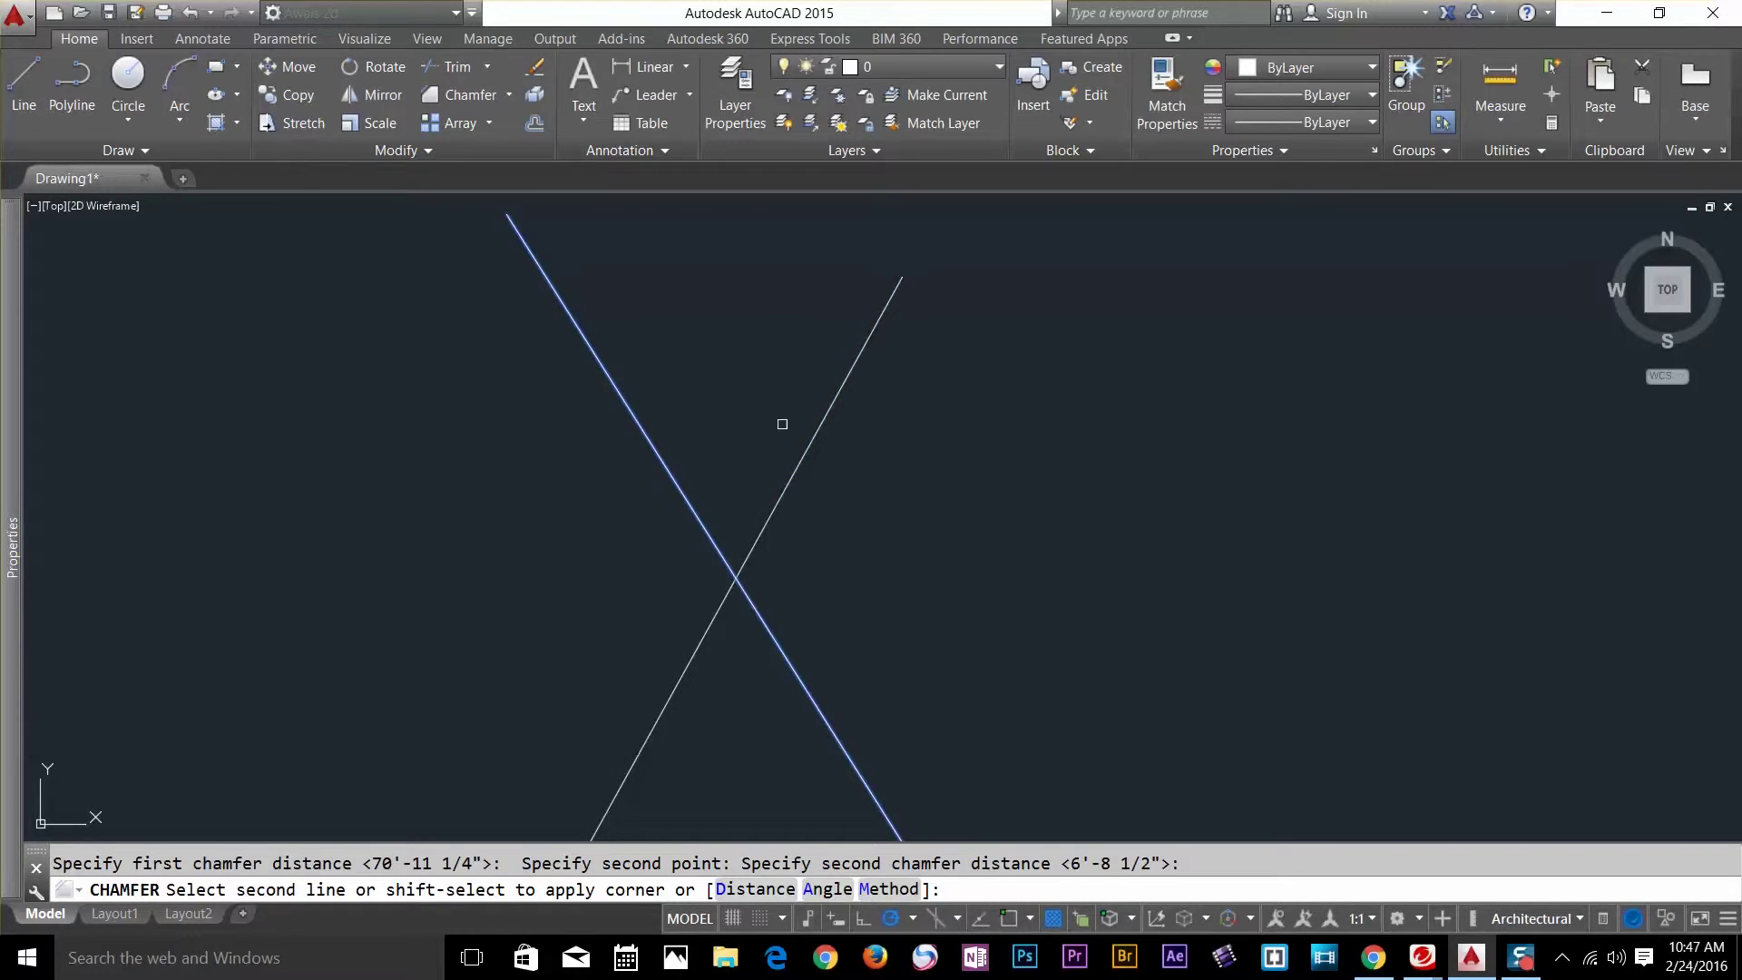
{"action": "scroll", "coordinate": [814, 429], "scroll_direction": "down", "scroll_amount": 3}
{"action": "scroll", "coordinate": [810, 433], "scroll_direction": "down", "scroll_amount": 2}
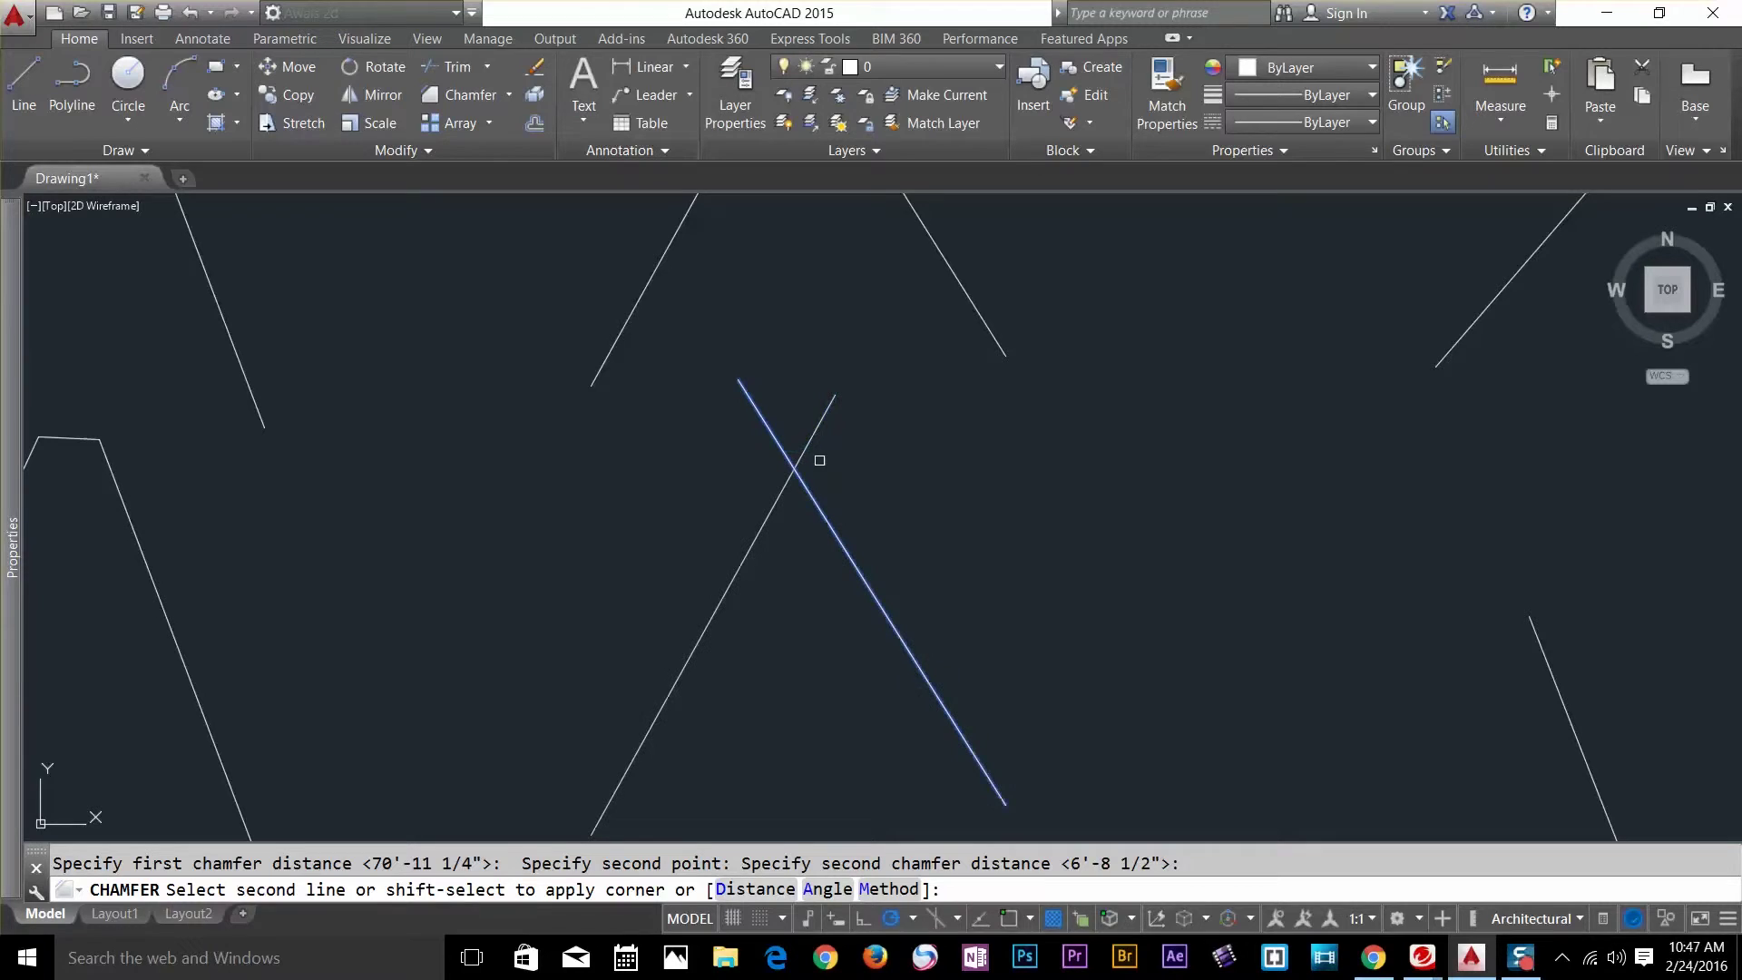
{"action": "scroll", "coordinate": [863, 491], "scroll_direction": "down", "scroll_amount": 2}
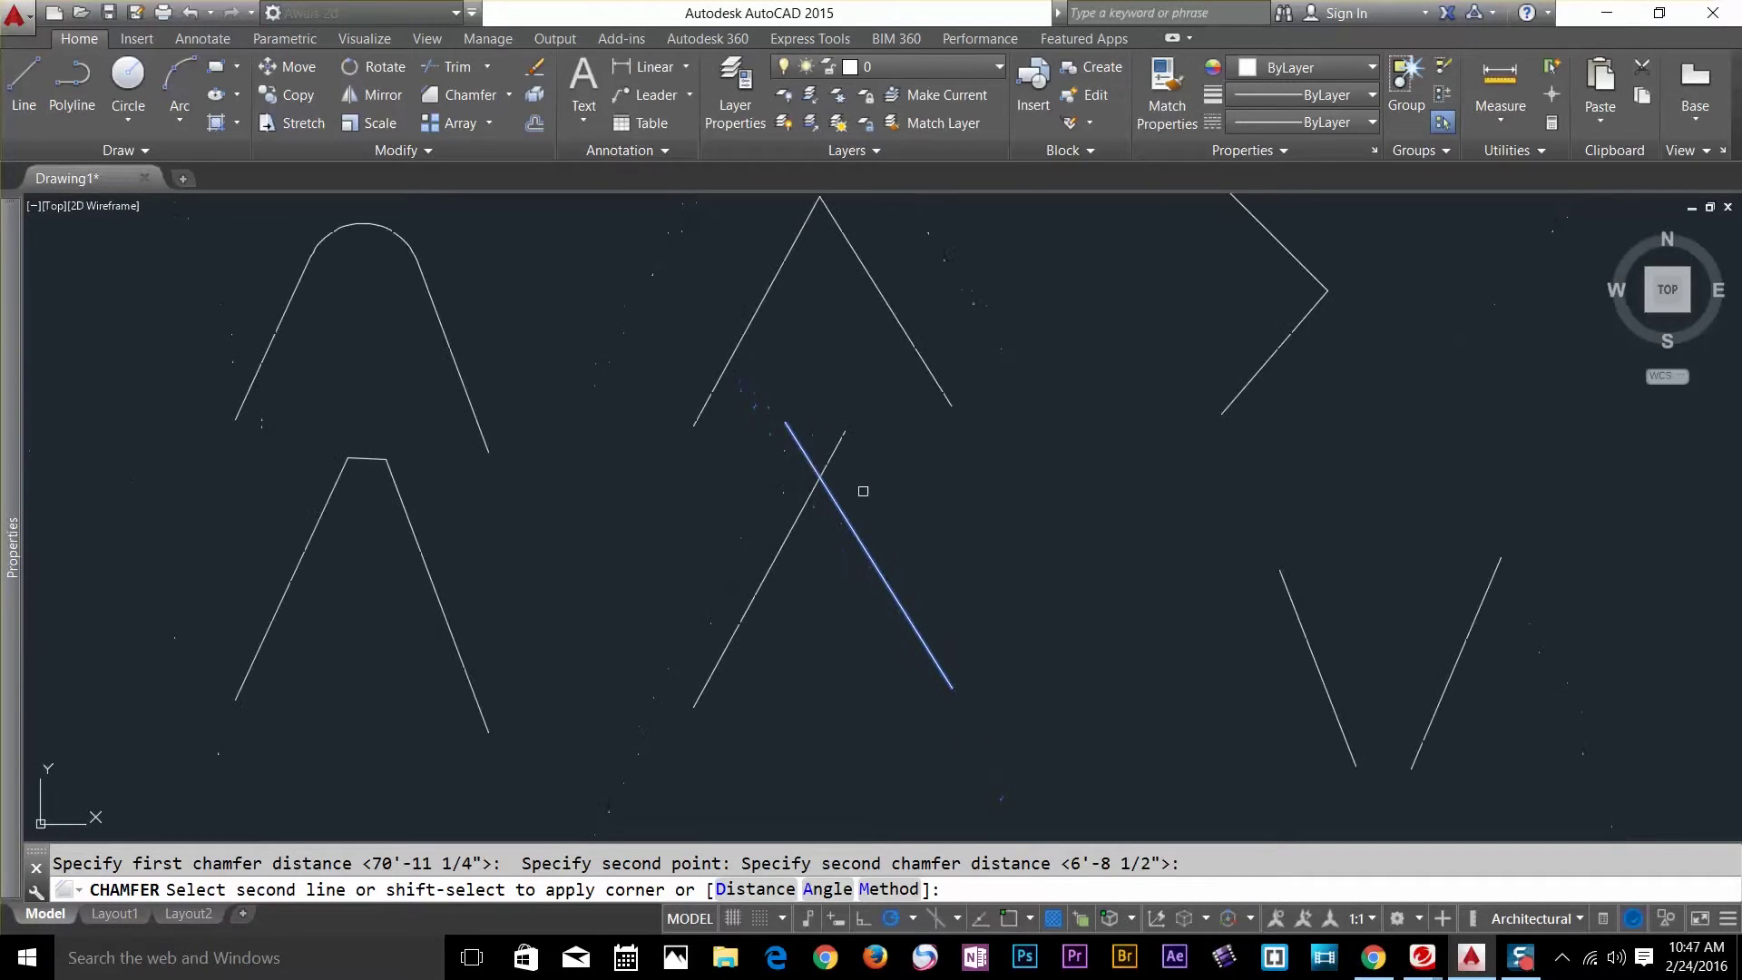
{"action": "scroll", "coordinate": [870, 492], "scroll_direction": "down", "scroll_amount": 2}
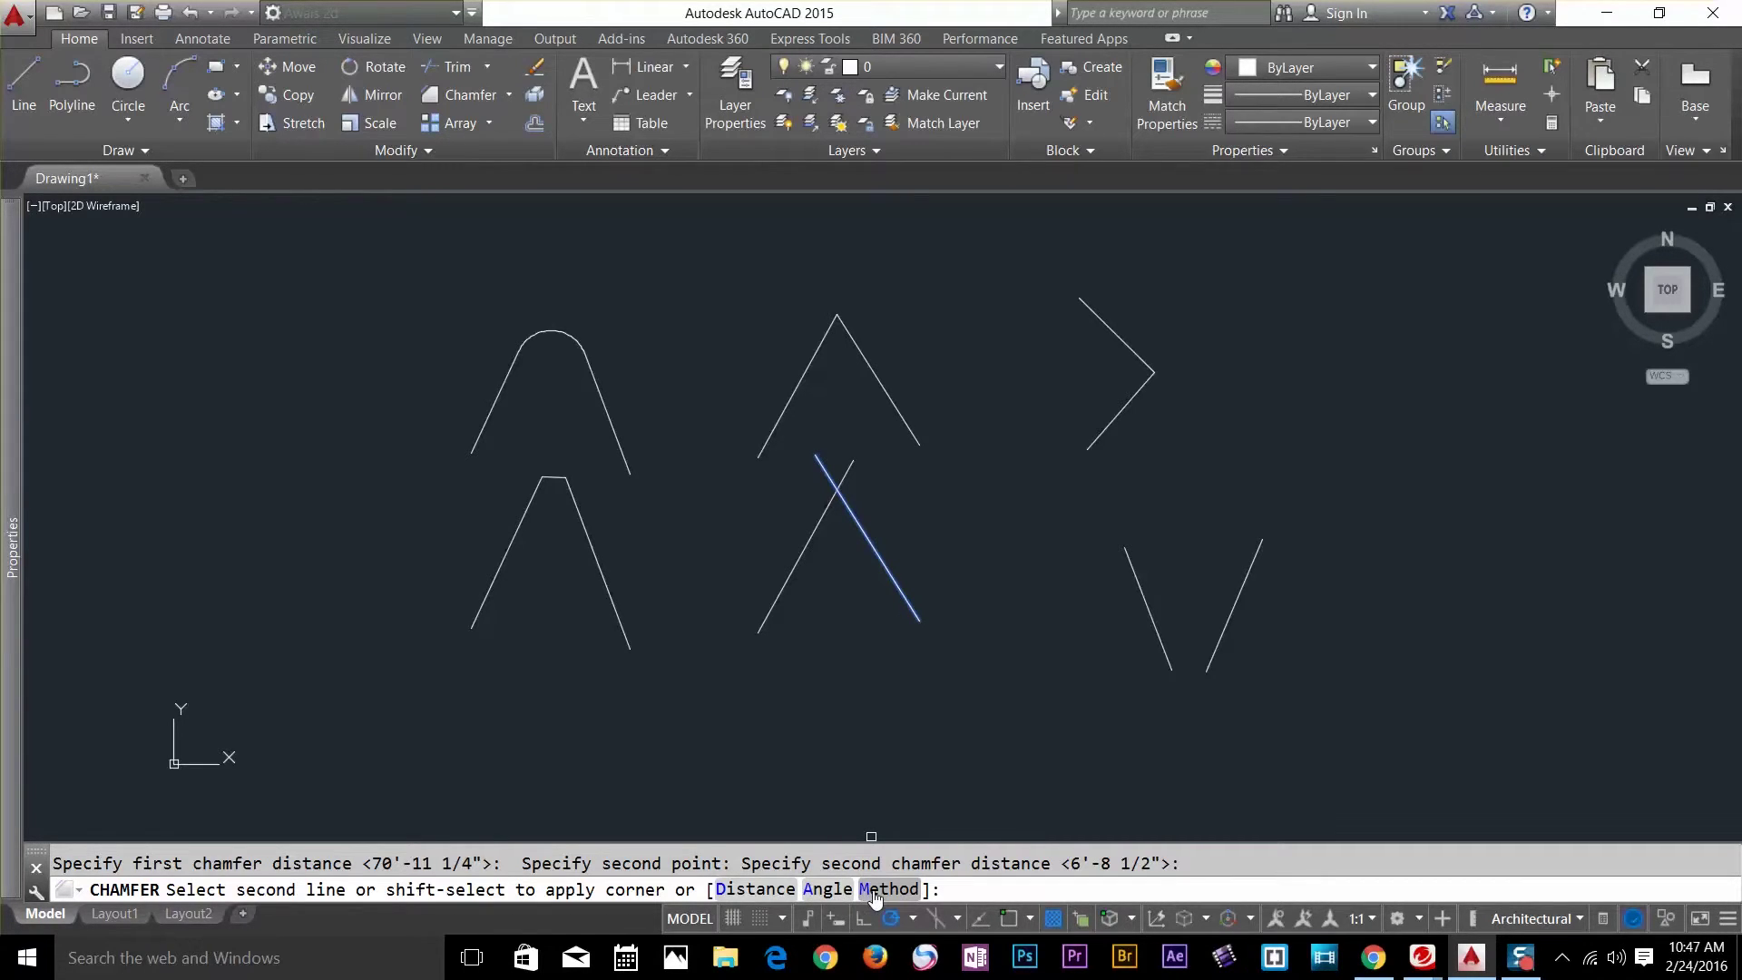
{"action": "scroll", "coordinate": [887, 536], "scroll_direction": "up", "scroll_amount": 5}
{"action": "scroll", "coordinate": [885, 531], "scroll_direction": "down", "scroll_amount": 3}
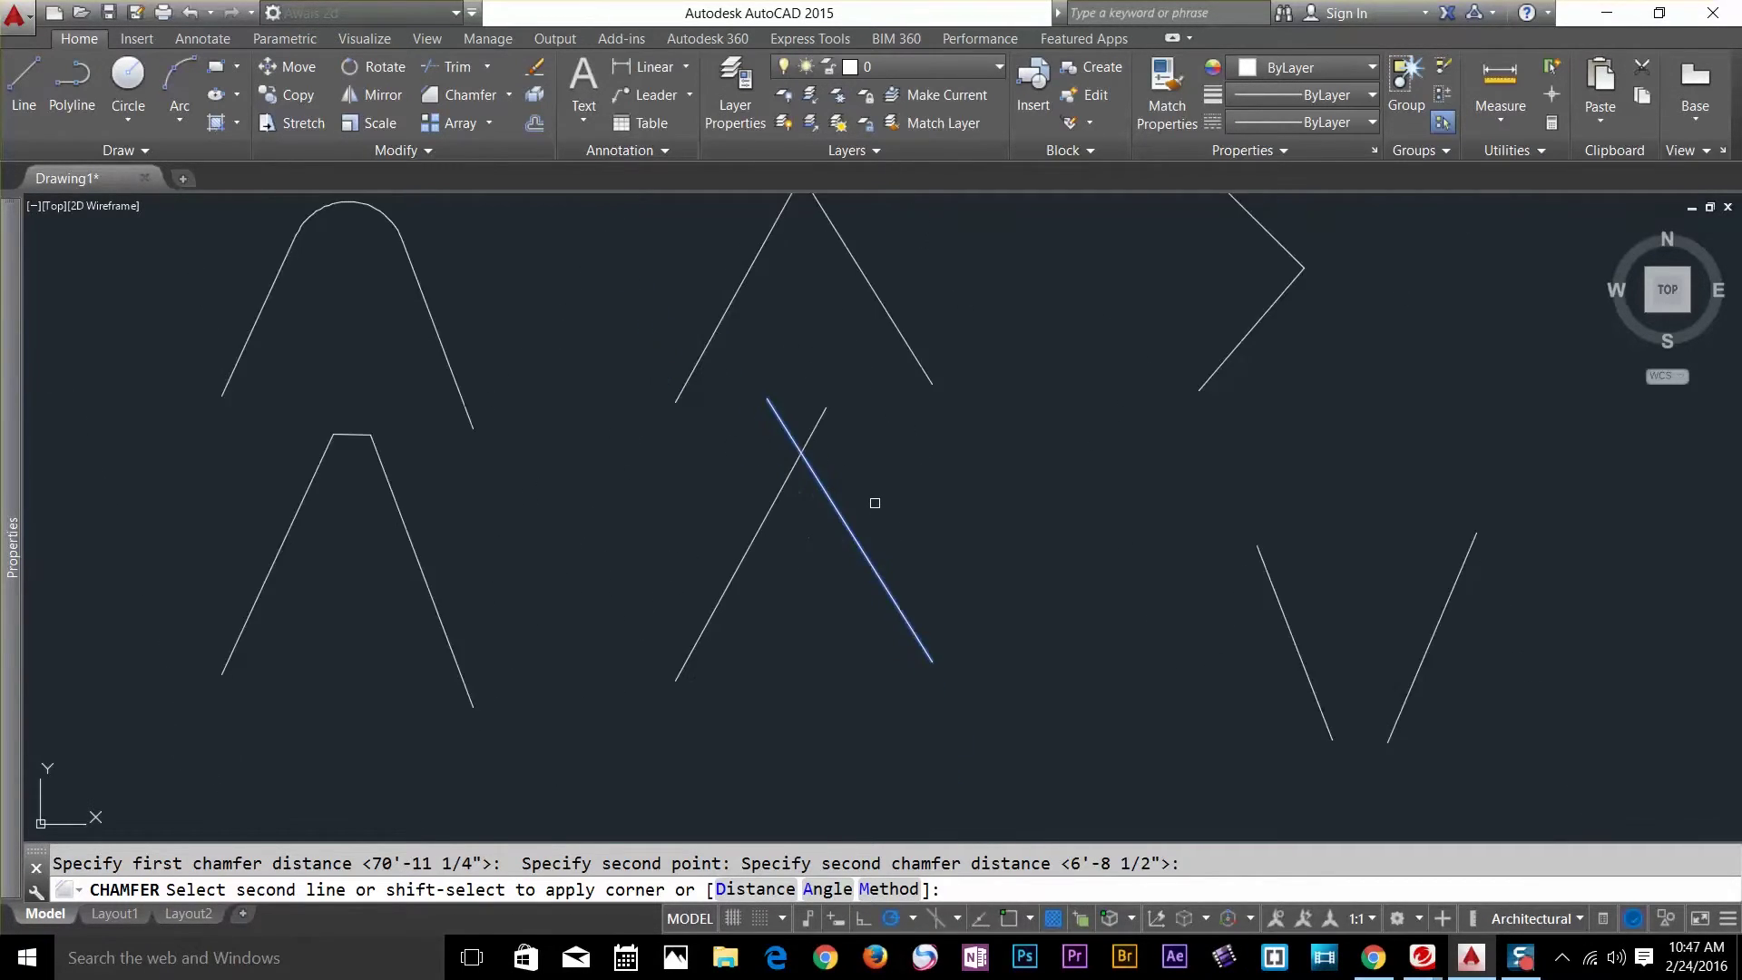
{"action": "left_click", "coordinate": [776, 500]}
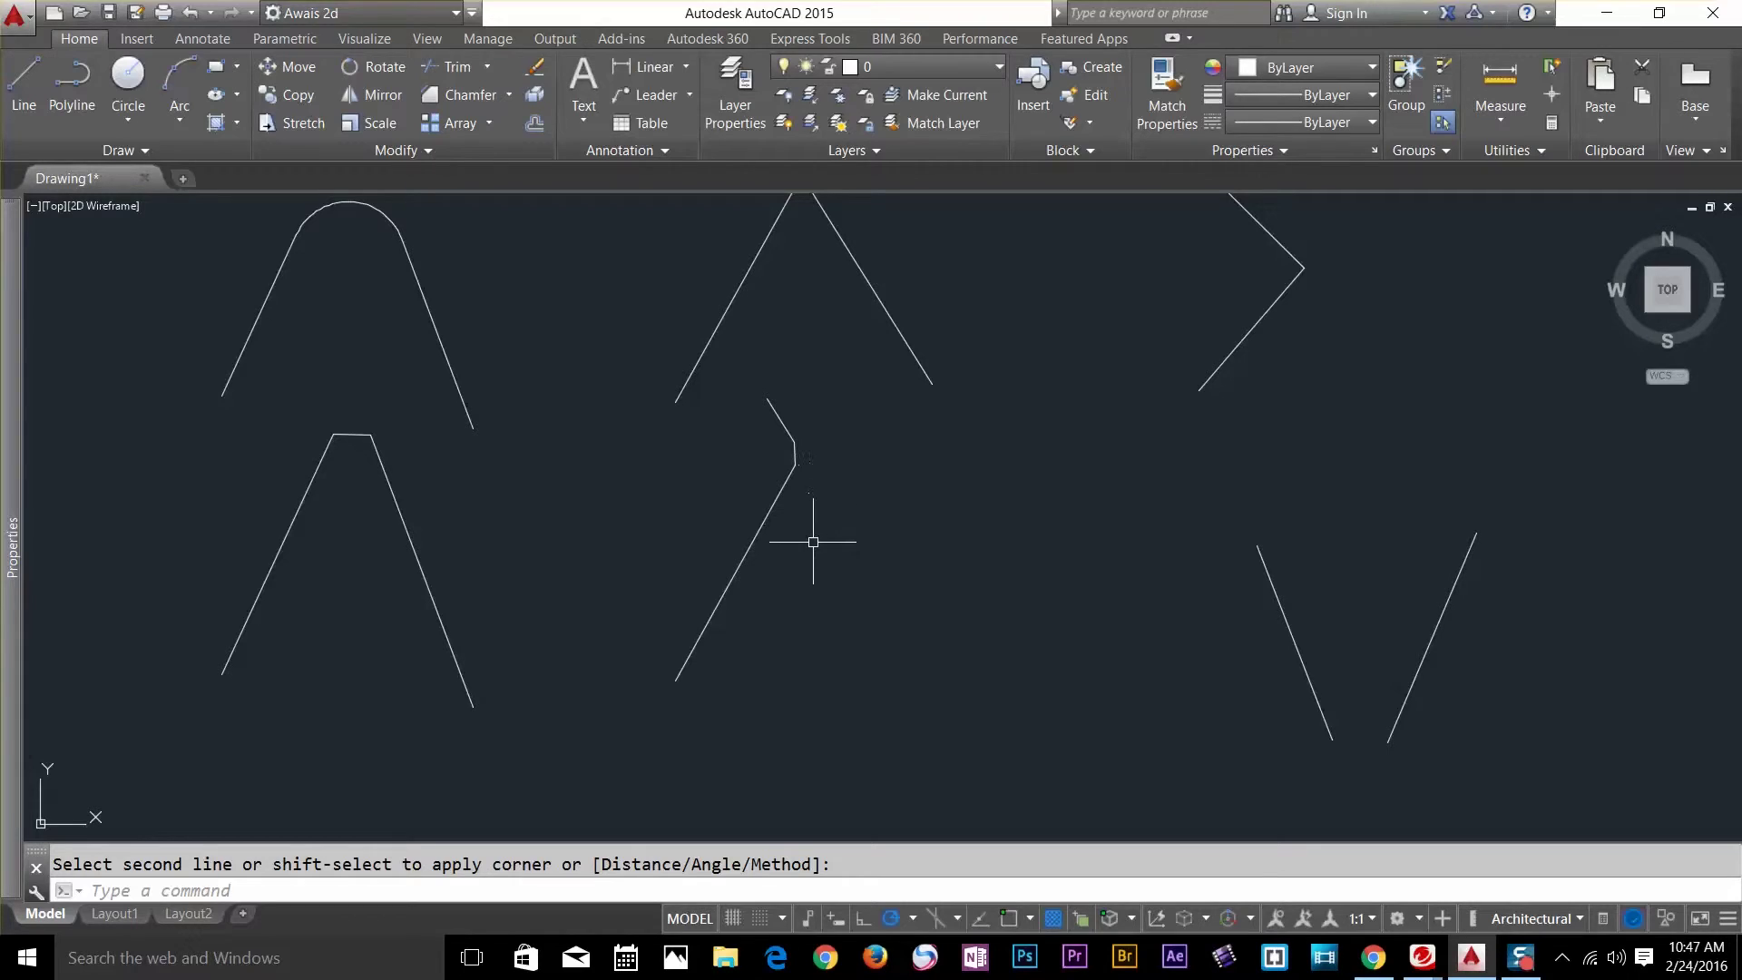
Join the lower ends of the V-shaped pair of separate lines with a Blend Curves spline using tangent continuity.
{"action": "scroll", "coordinate": [816, 537], "scroll_direction": "down", "scroll_amount": 2}
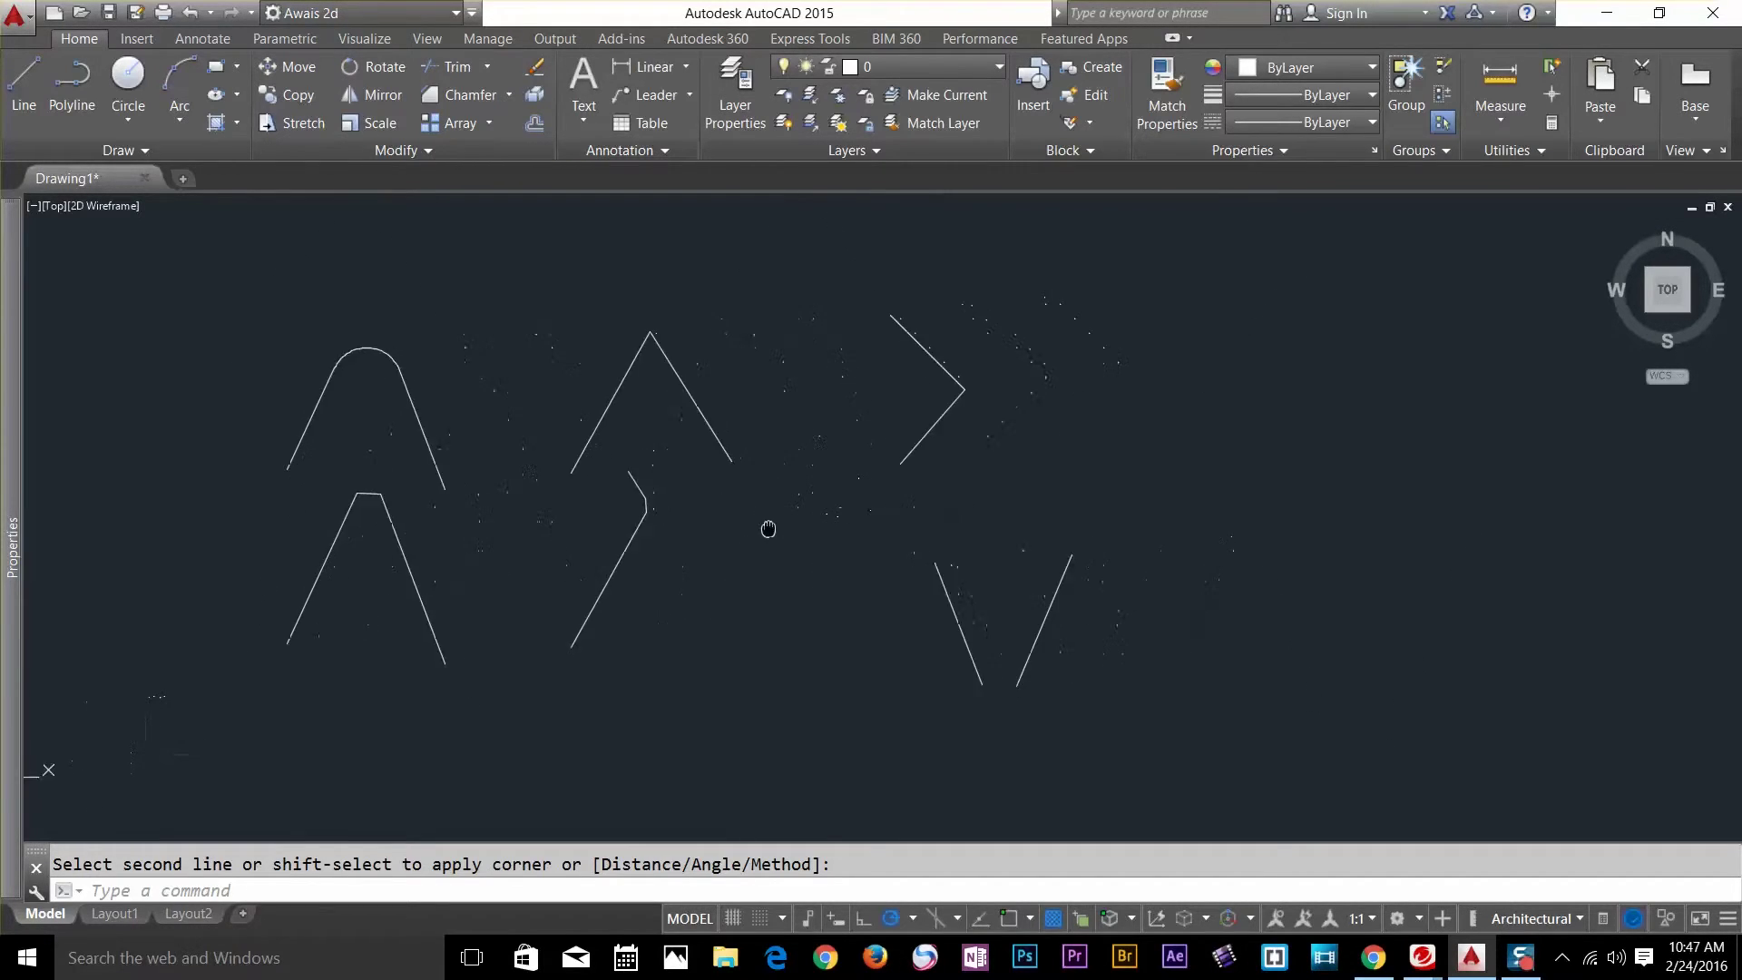
{"action": "left_click", "coordinate": [508, 97]}
{"action": "left_click", "coordinate": [476, 223]}
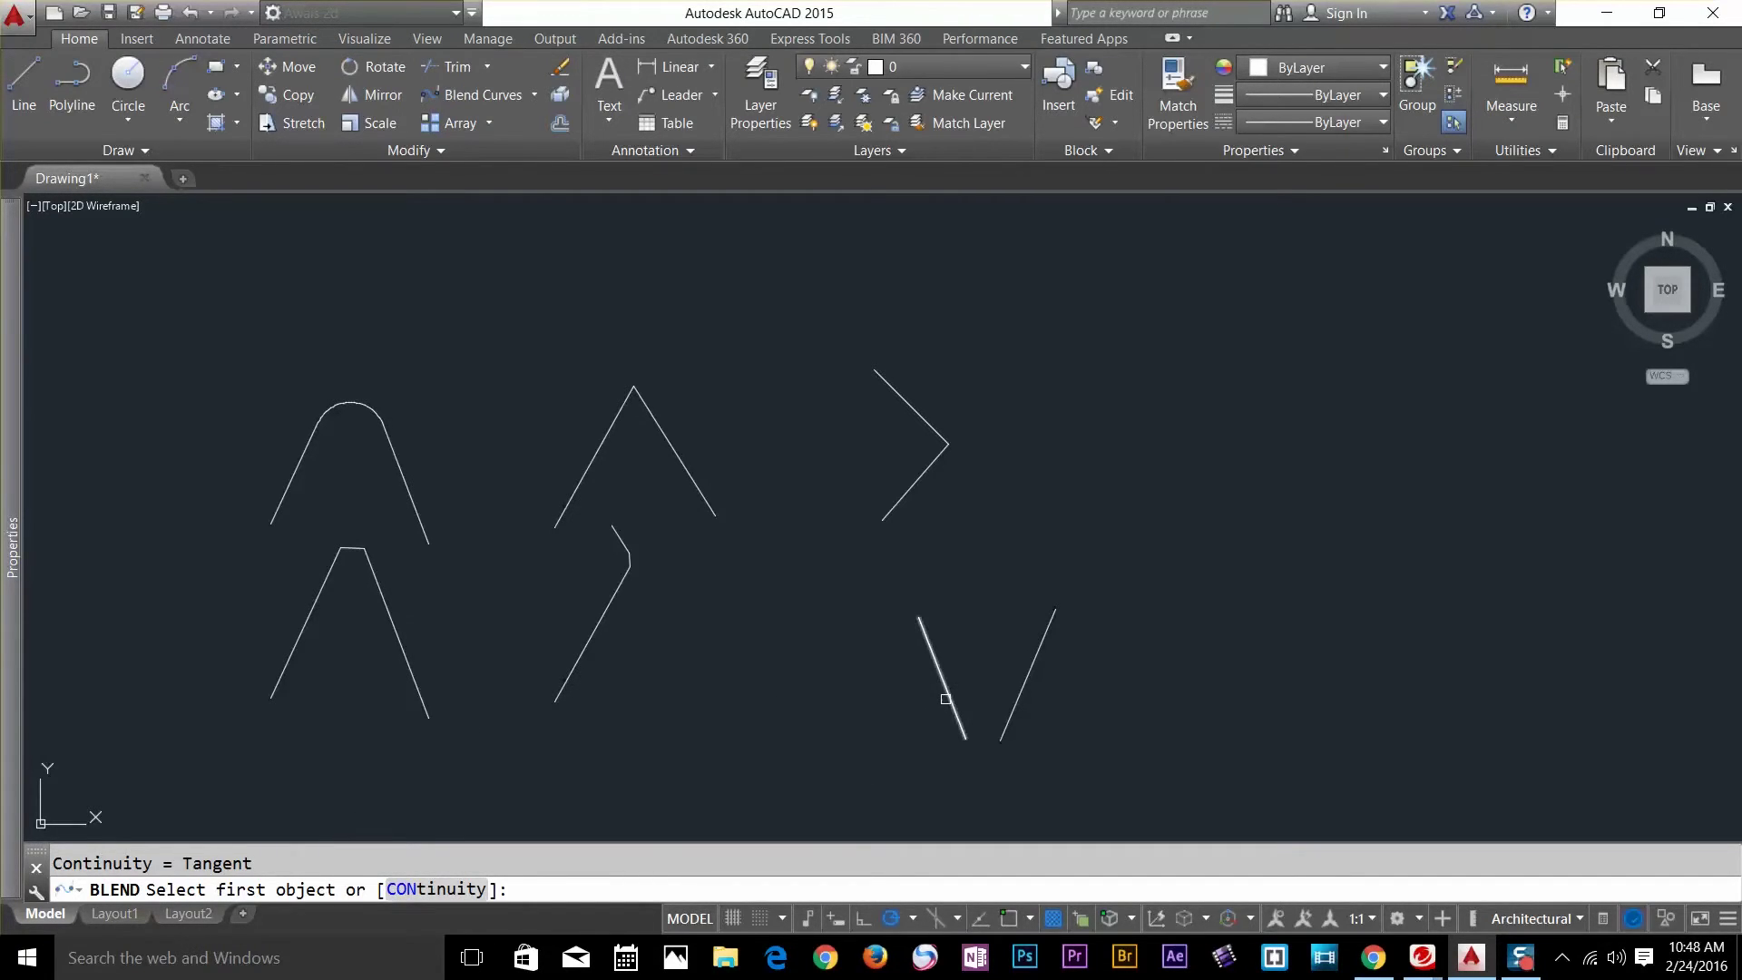
{"action": "left_click", "coordinate": [950, 716]}
{"action": "left_click", "coordinate": [1013, 704]}
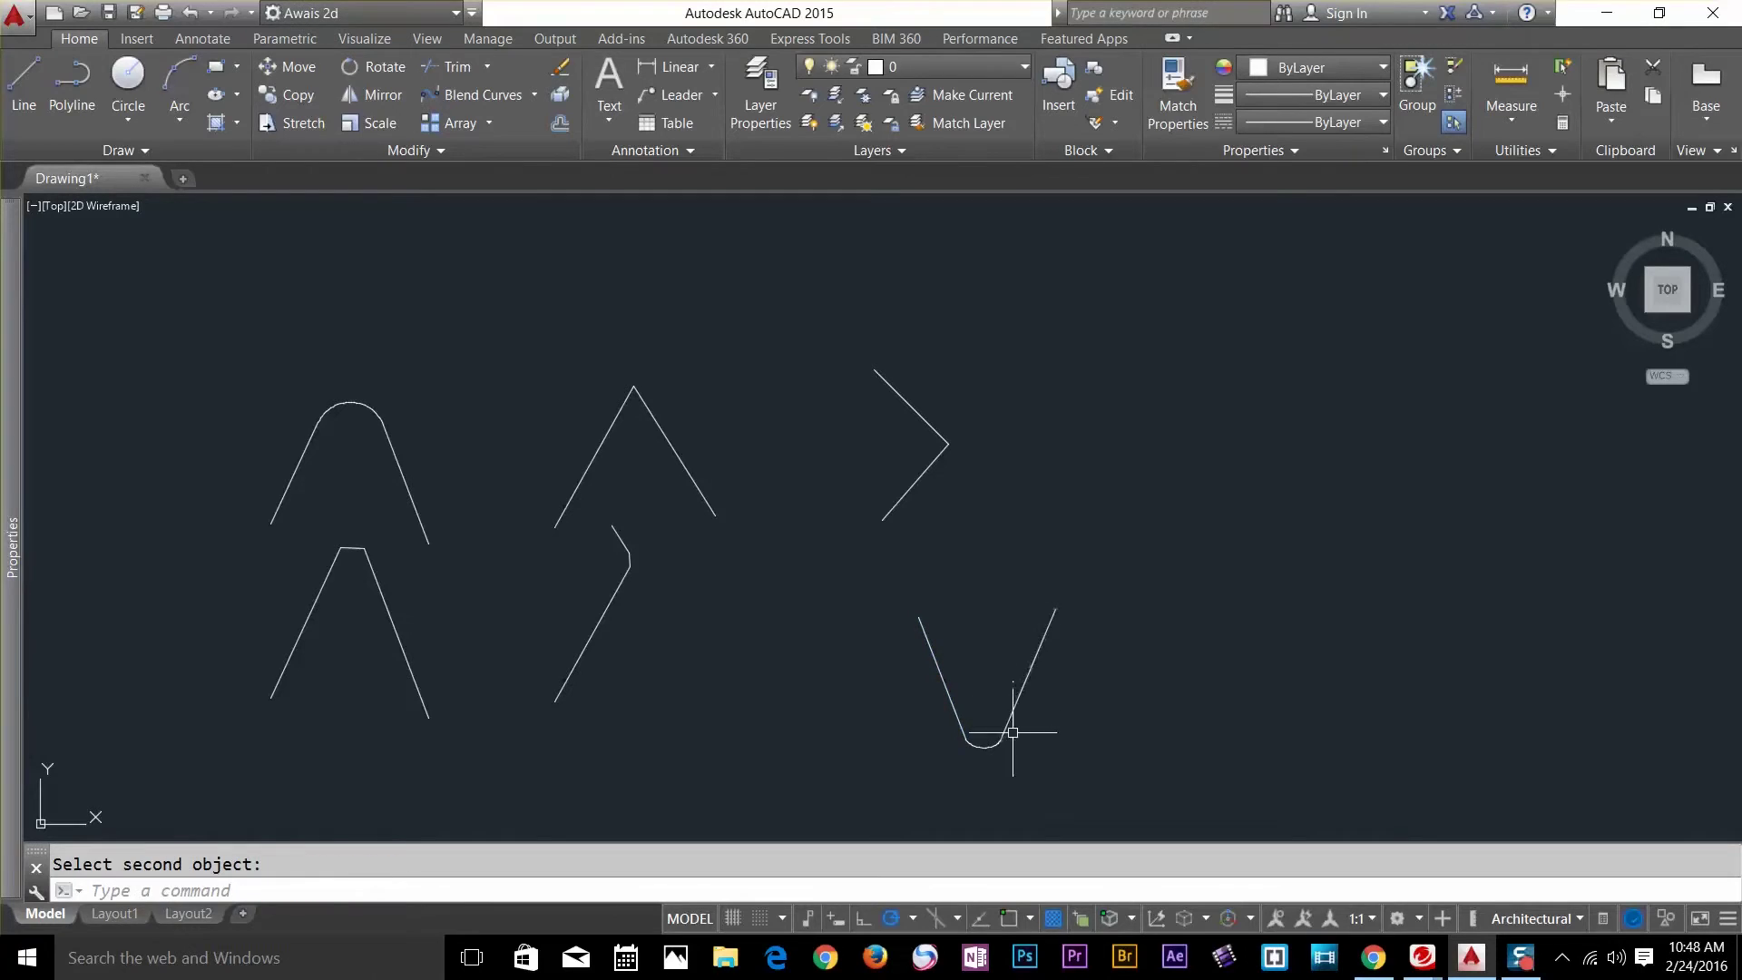
Select the blend curve and stretch its lower-left control vertex down and outward so the curve bulges to the left.
{"action": "scroll", "coordinate": [1021, 776], "scroll_direction": "up", "scroll_amount": 5}
{"action": "scroll", "coordinate": [780, 490], "scroll_direction": "up", "scroll_amount": 2}
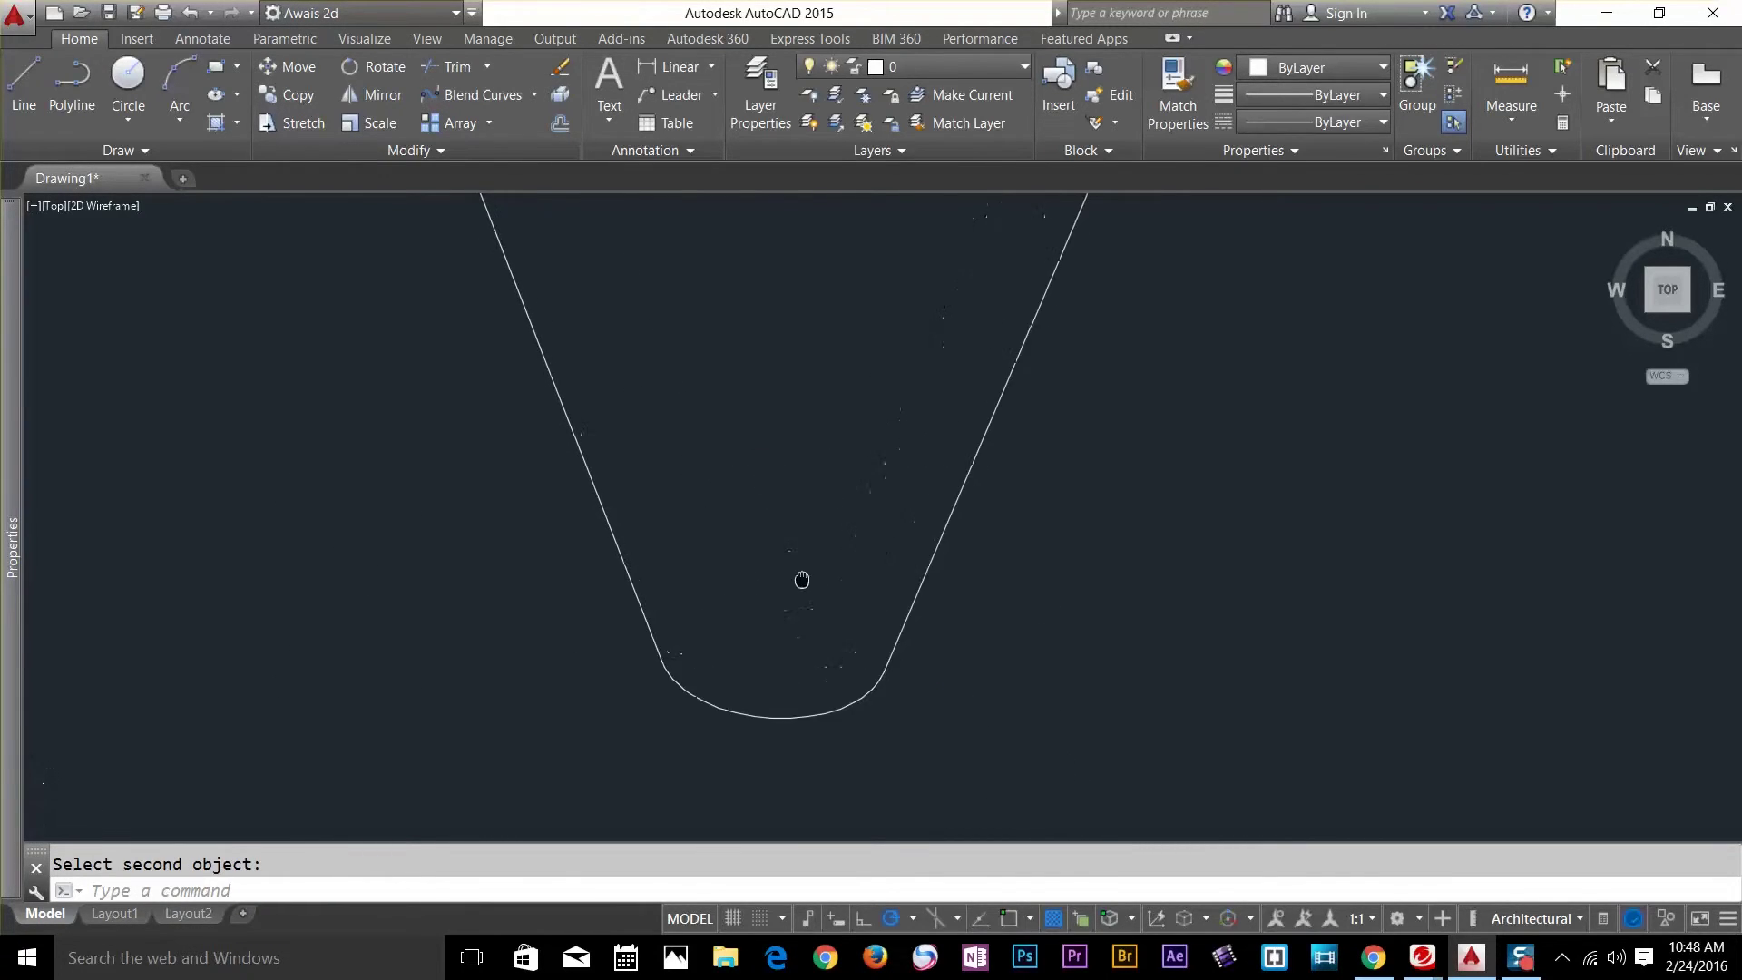
{"action": "scroll", "coordinate": [853, 517], "scroll_direction": "down", "scroll_amount": 1}
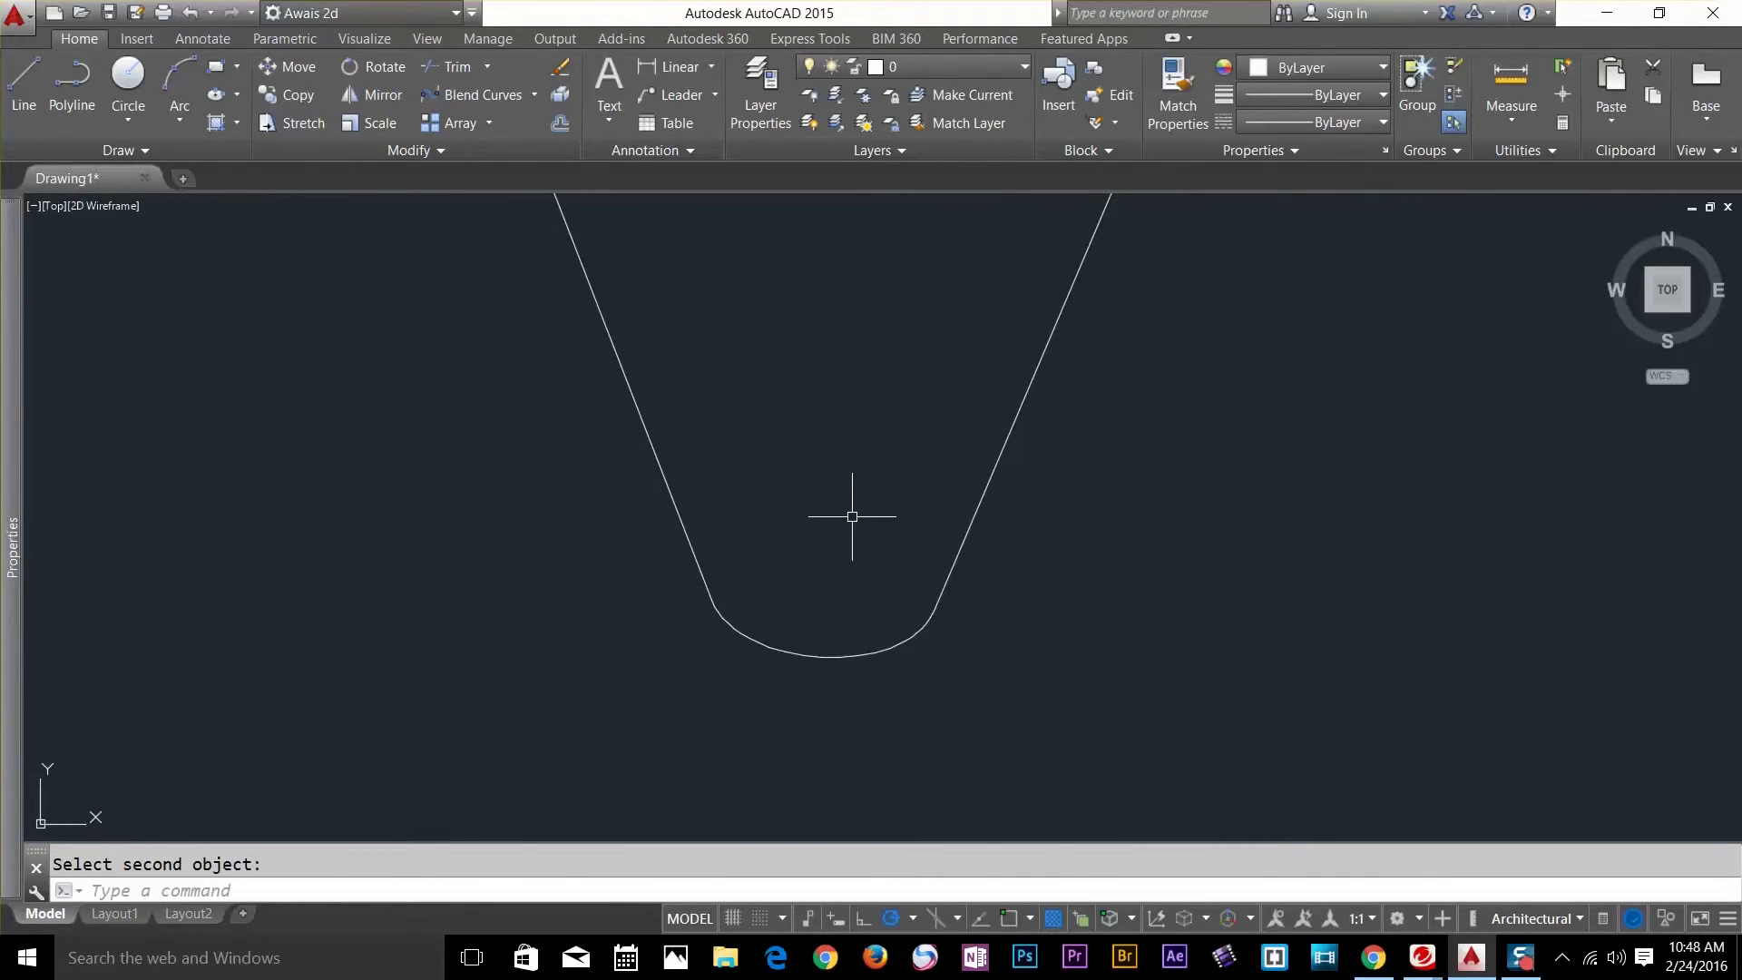
{"action": "left_click", "coordinate": [798, 653]}
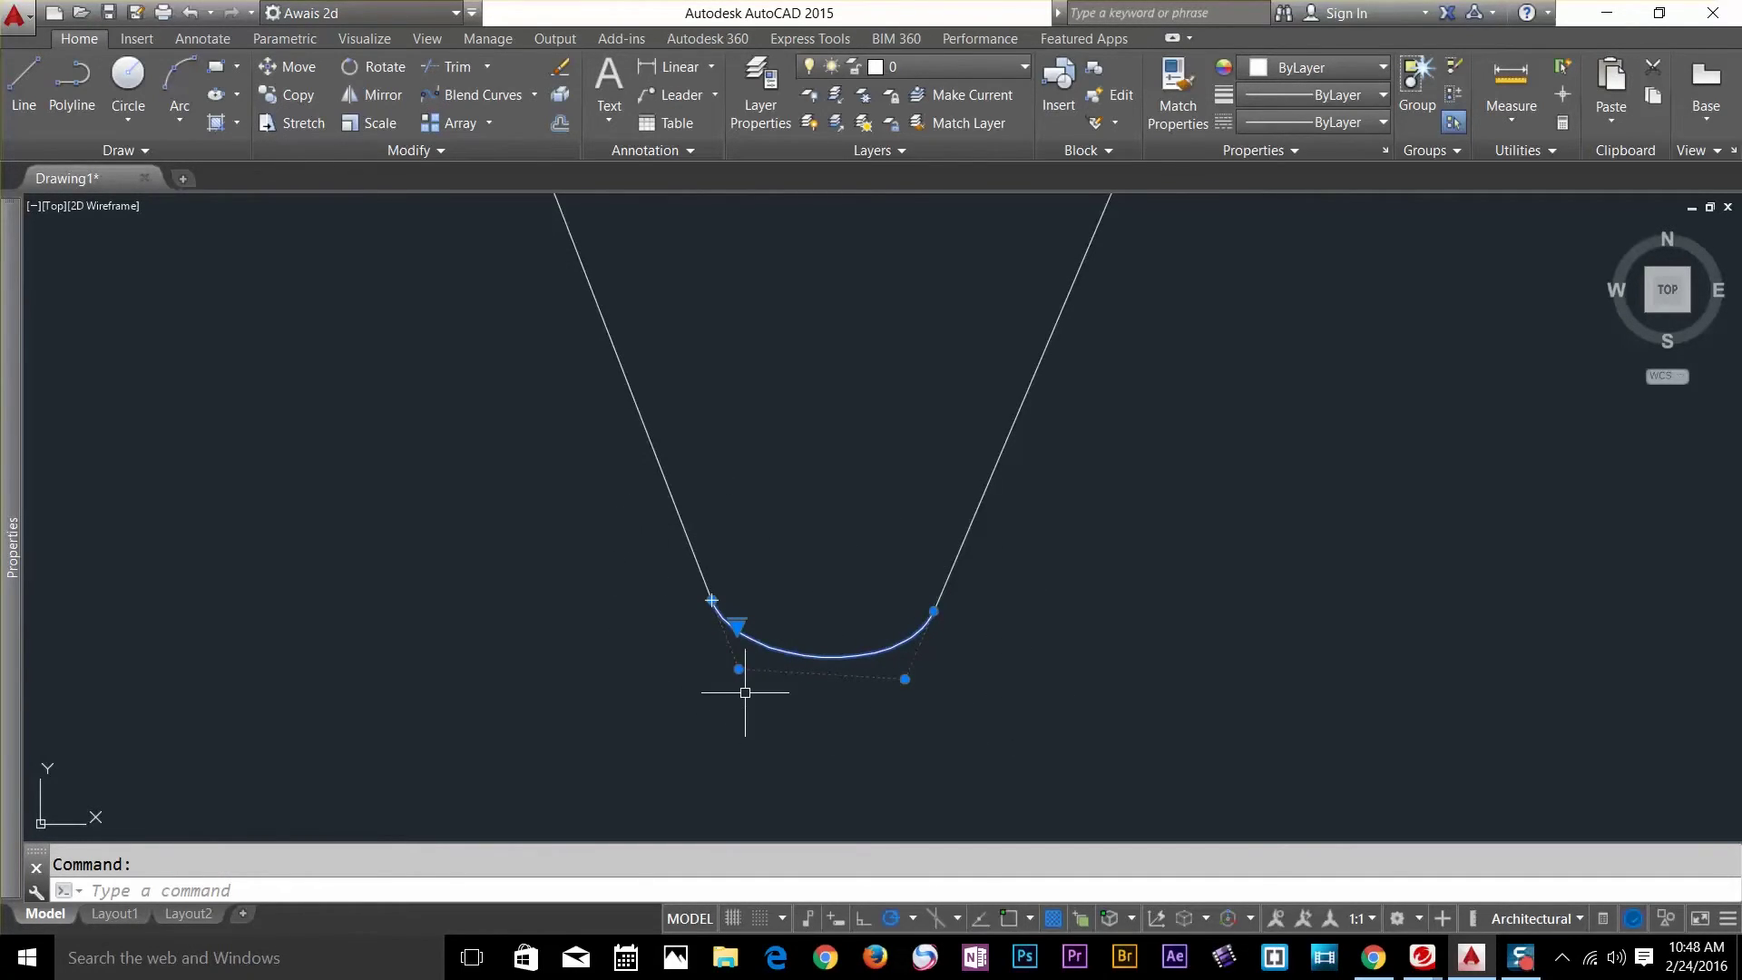
{"action": "mouse_move", "coordinate": [739, 669]}
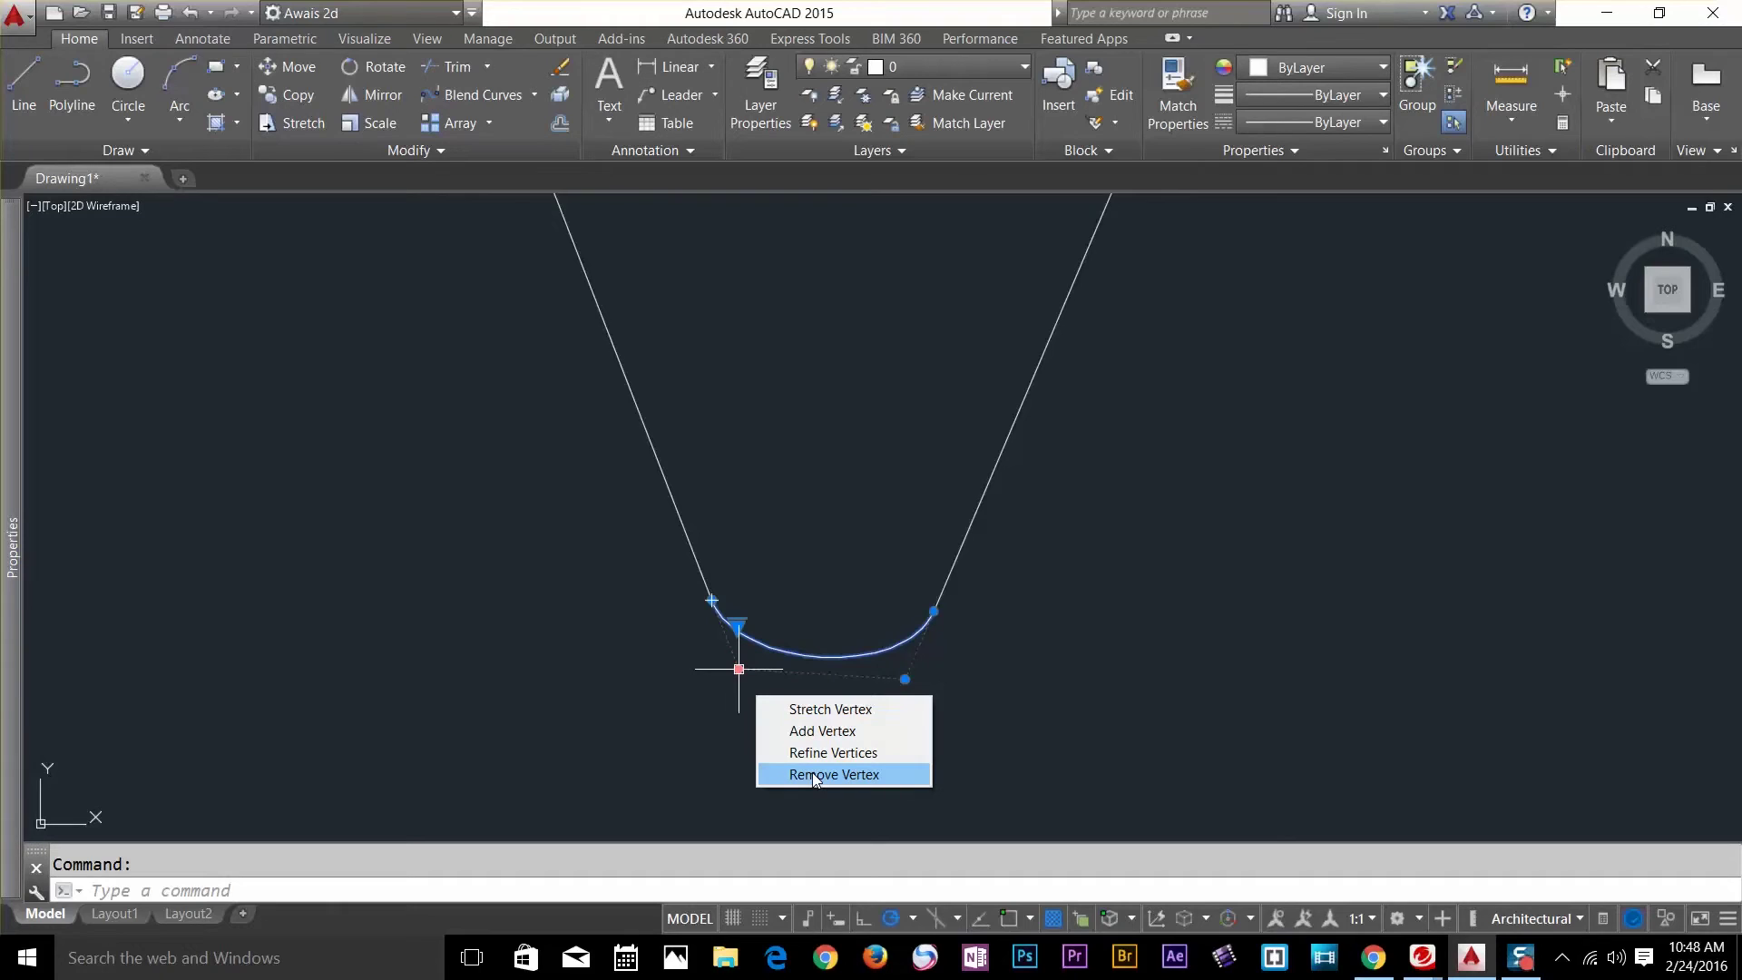
{"action": "left_click", "coordinate": [814, 709]}
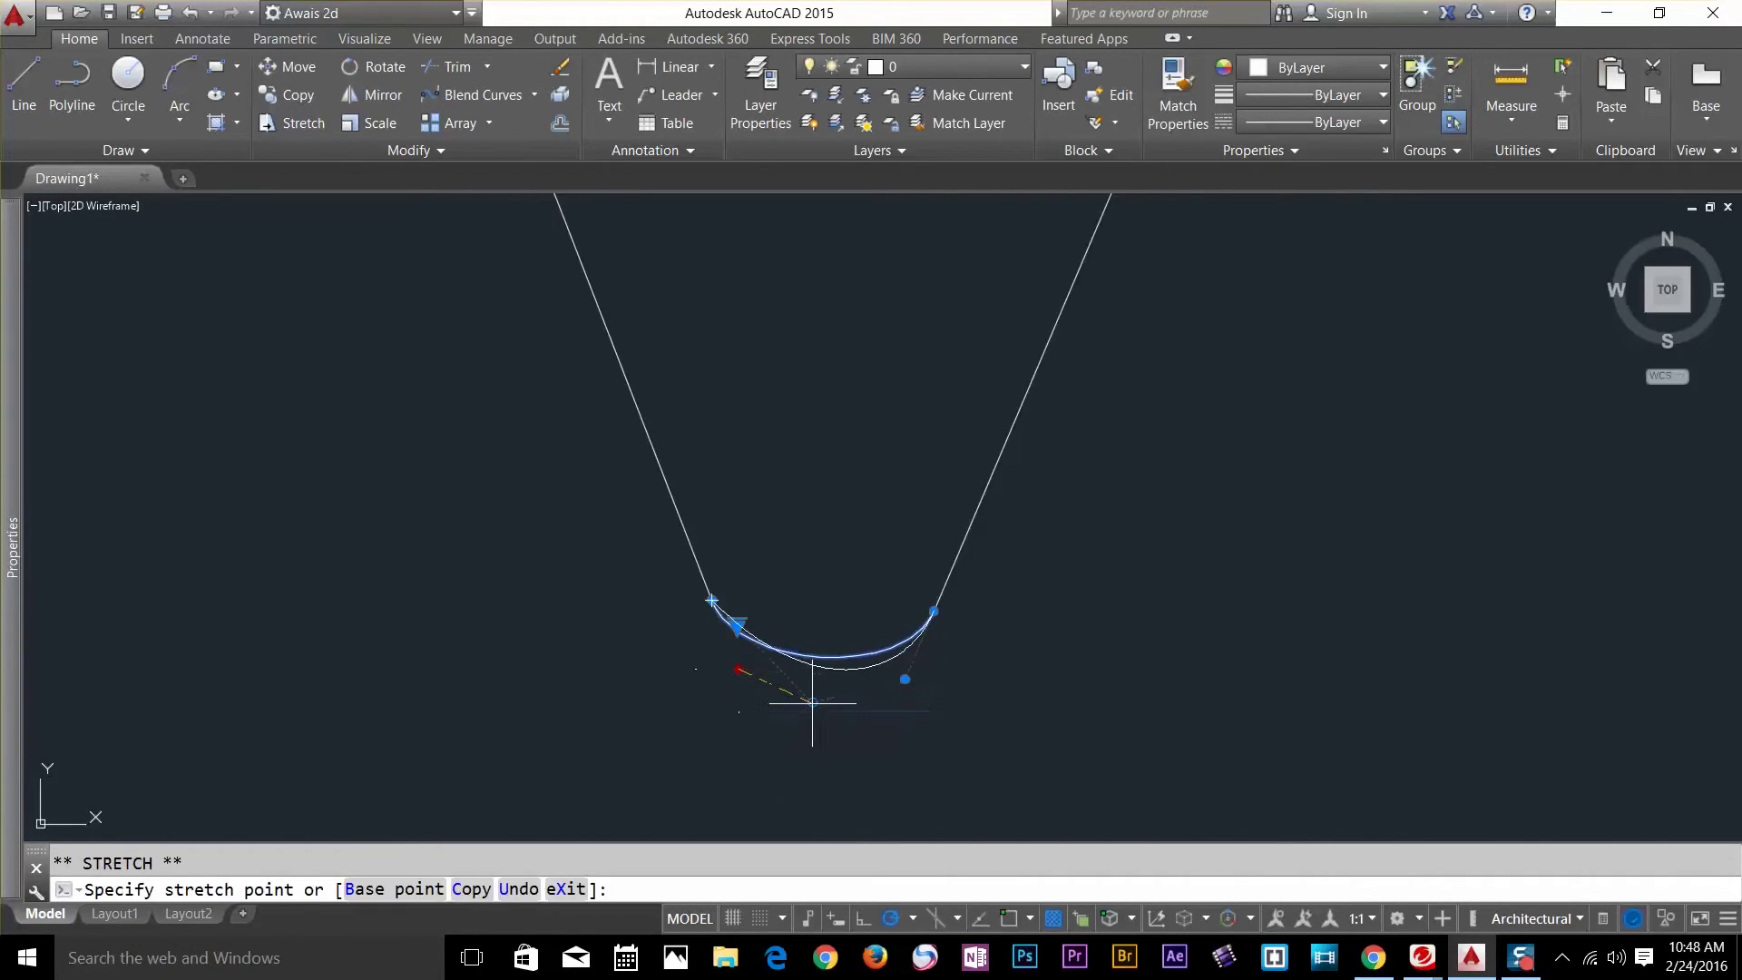
{"action": "scroll", "coordinate": [807, 742], "scroll_direction": "down", "scroll_amount": 5}
{"action": "scroll", "coordinate": [798, 740], "scroll_direction": "up", "scroll_amount": 6}
{"action": "left_click", "coordinate": [663, 751]}
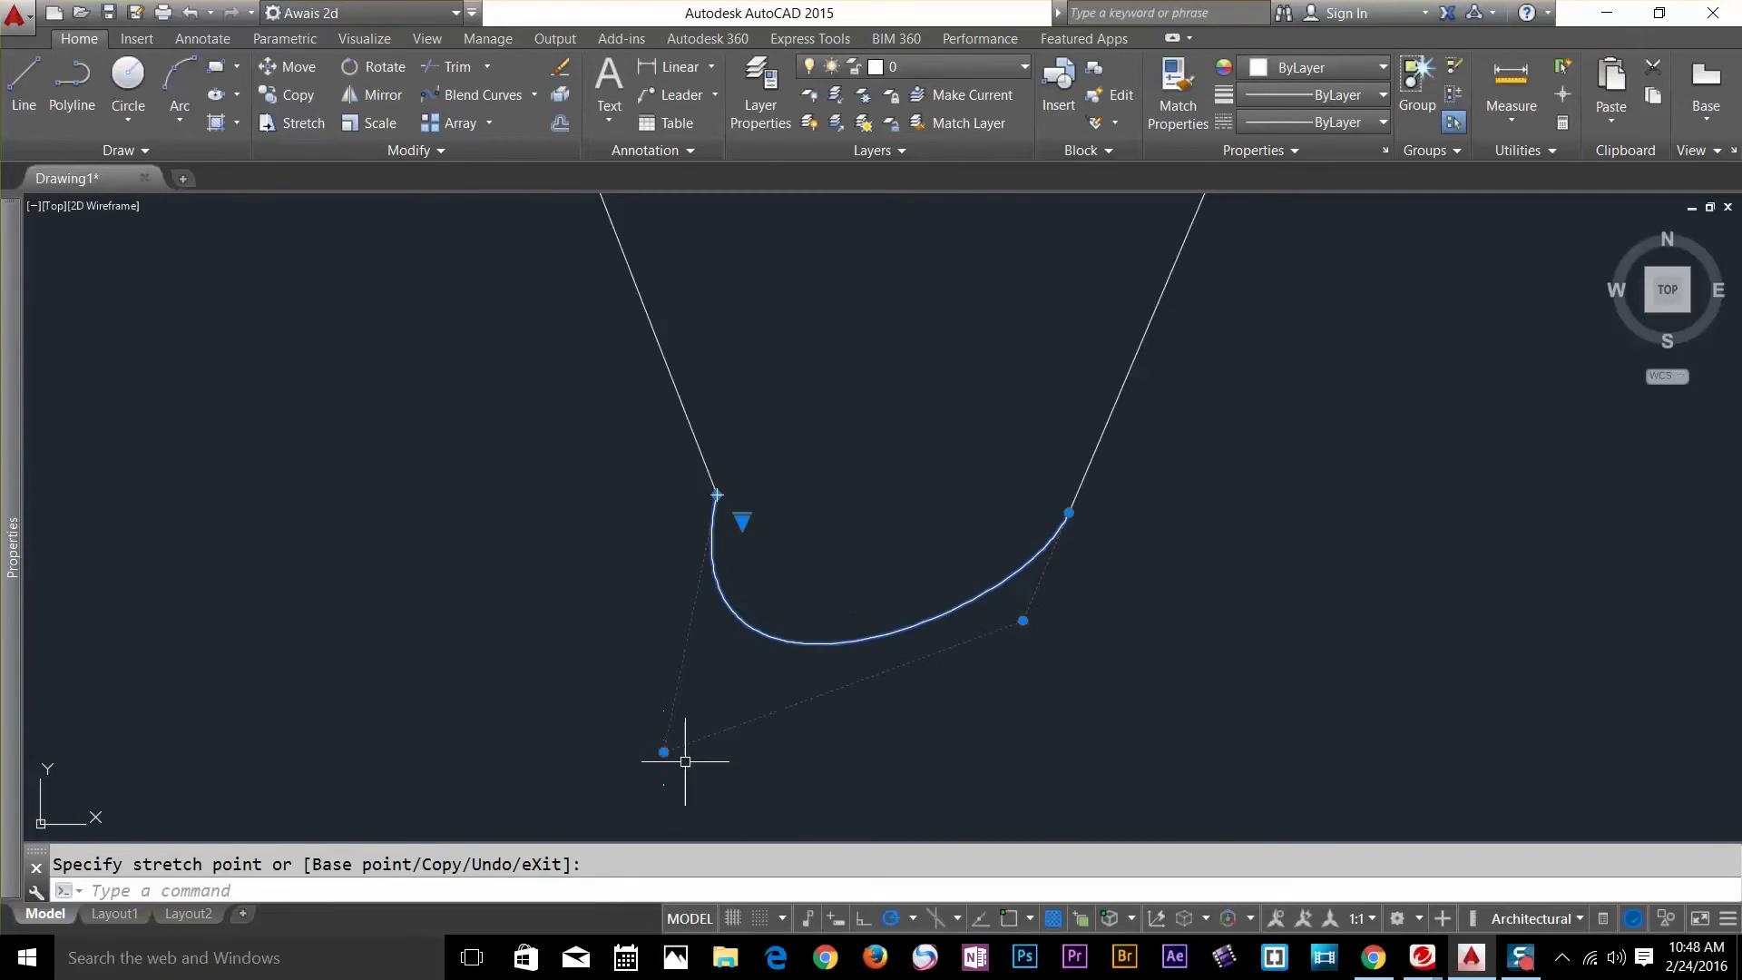
Add a control vertex to the blend curve from its lower-right vertex, placing it farther out to the lower right.
{"action": "mouse_move", "coordinate": [1024, 622]}
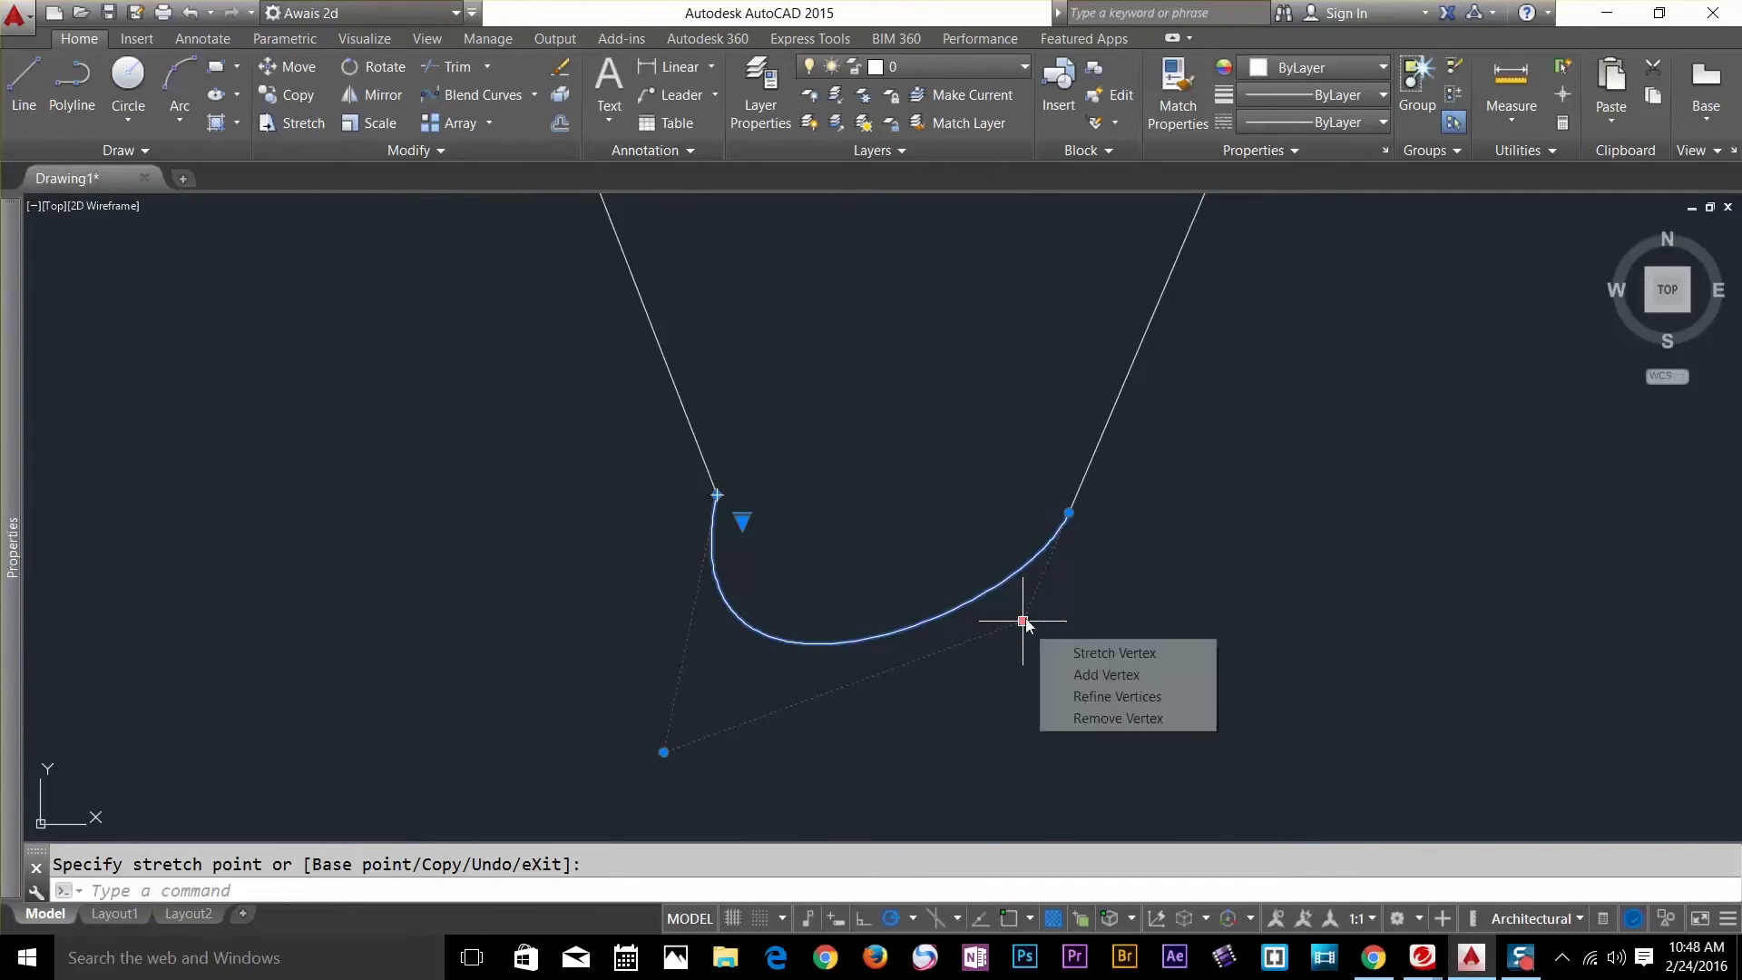
{"action": "left_click", "coordinate": [1089, 674]}
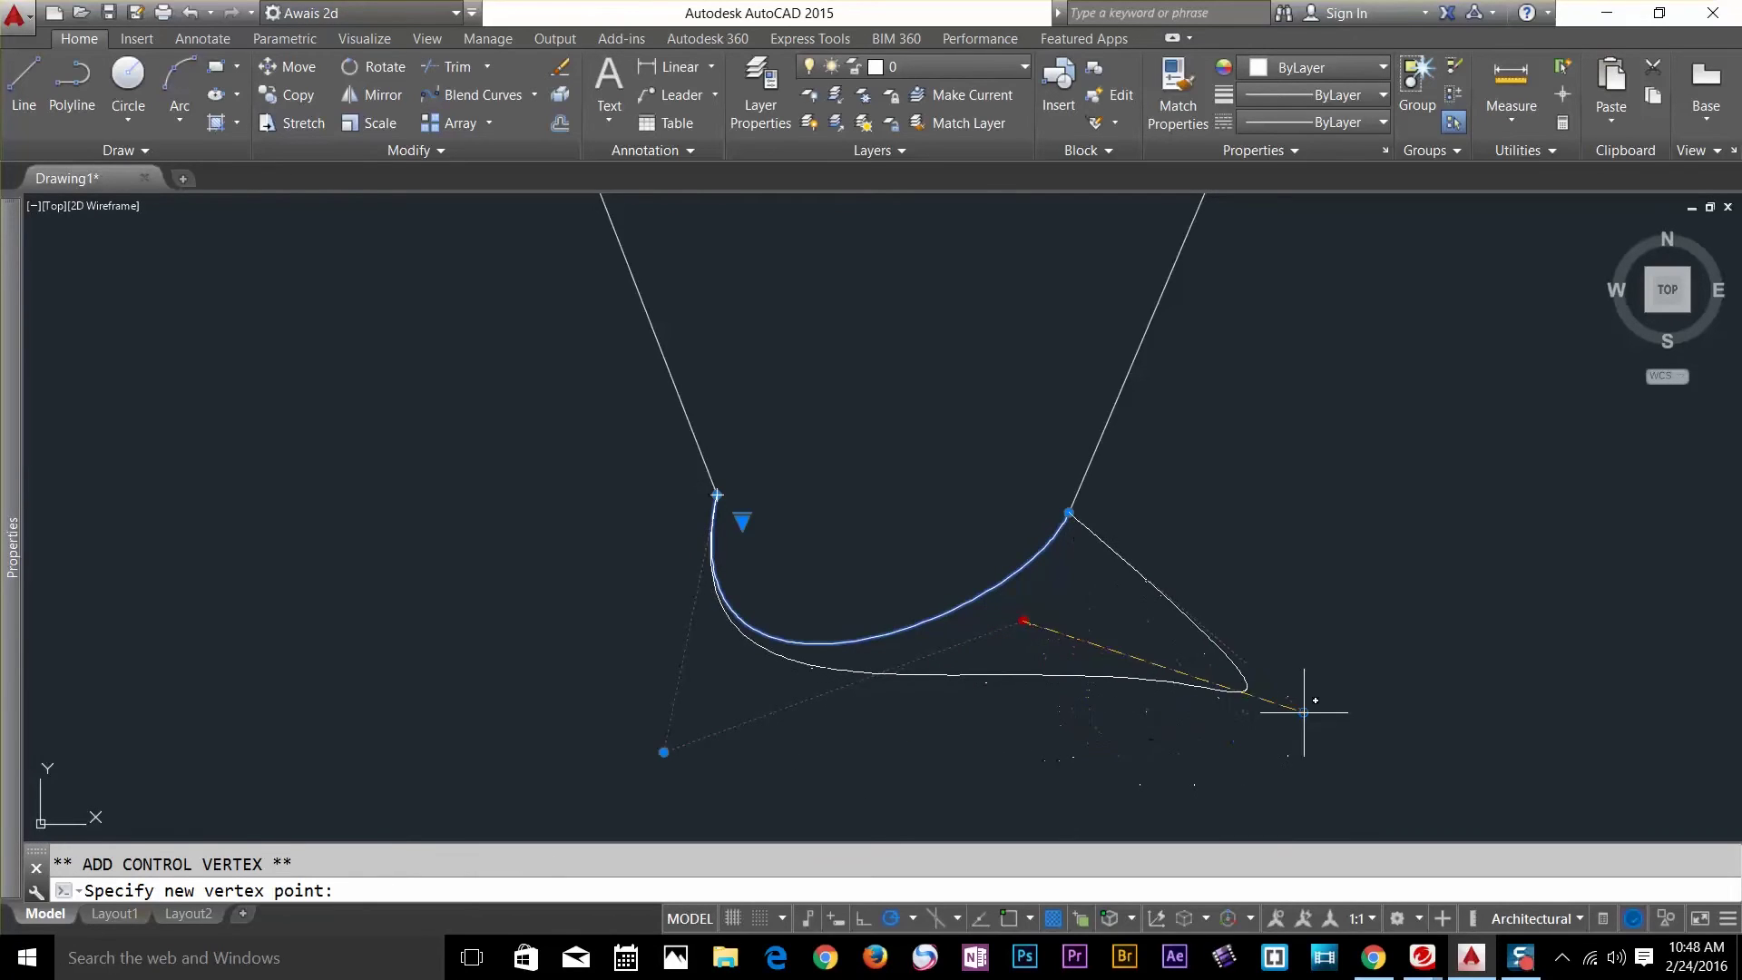
{"action": "left_click", "coordinate": [1303, 712]}
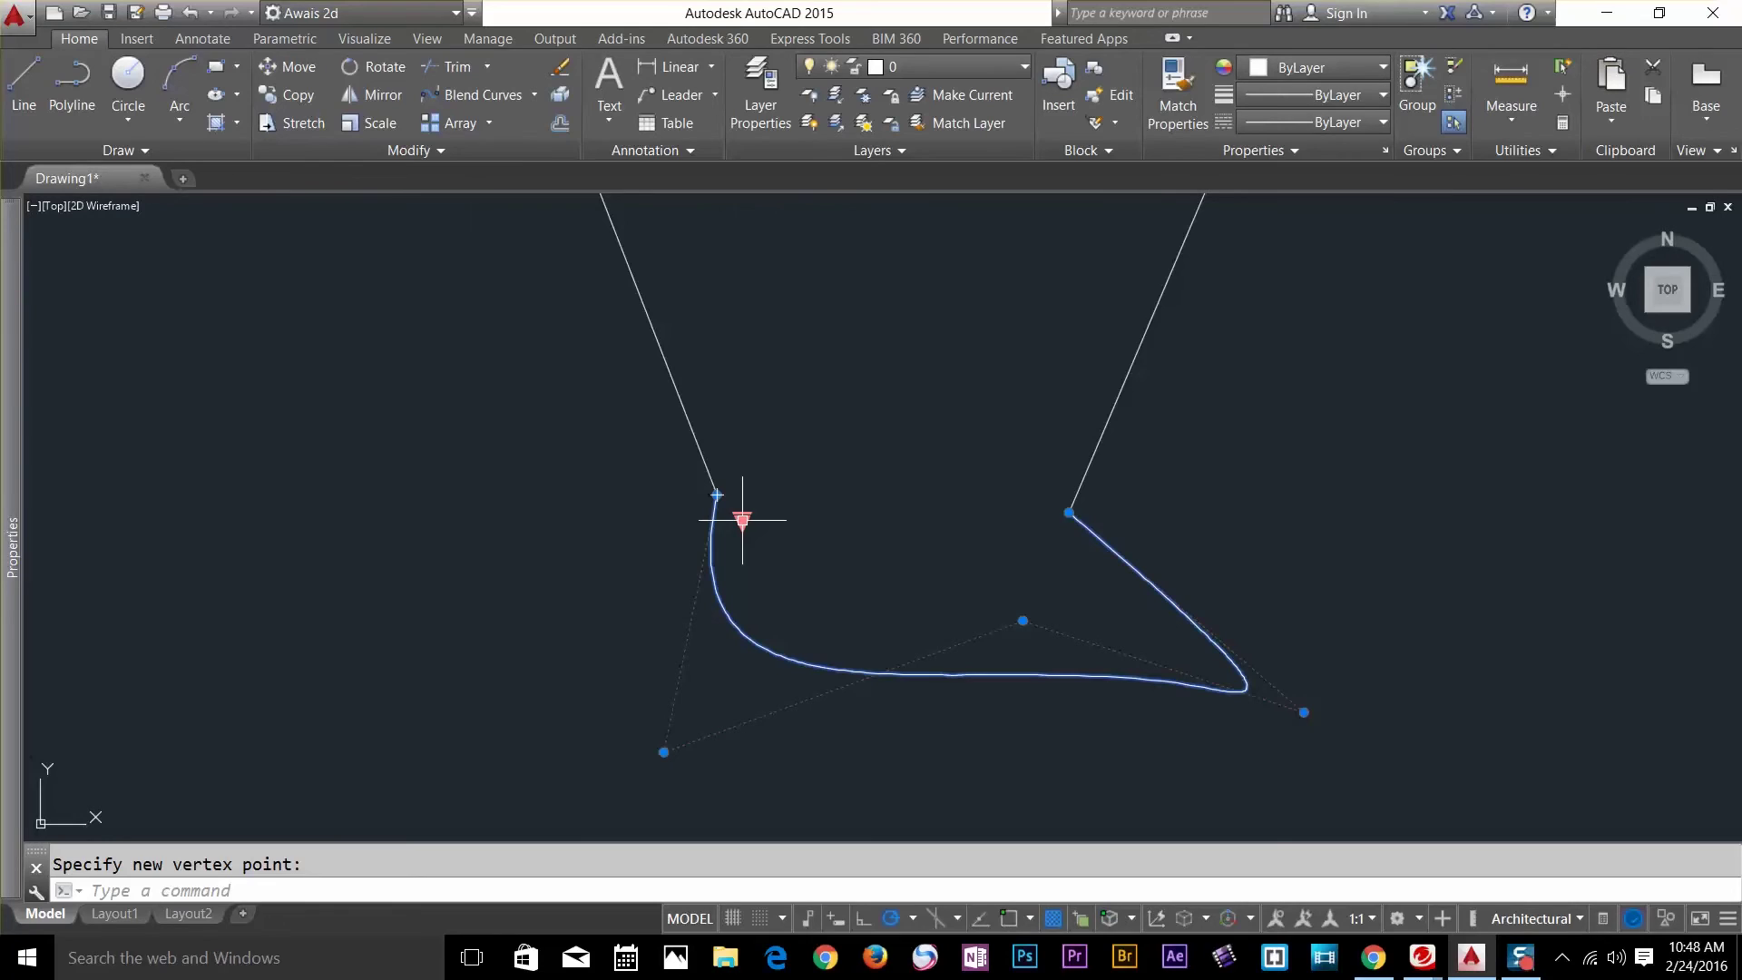
Add another control vertex at the curve's right end, extending the spline up and outward beyond the right line.
{"action": "mouse_move", "coordinate": [663, 753]}
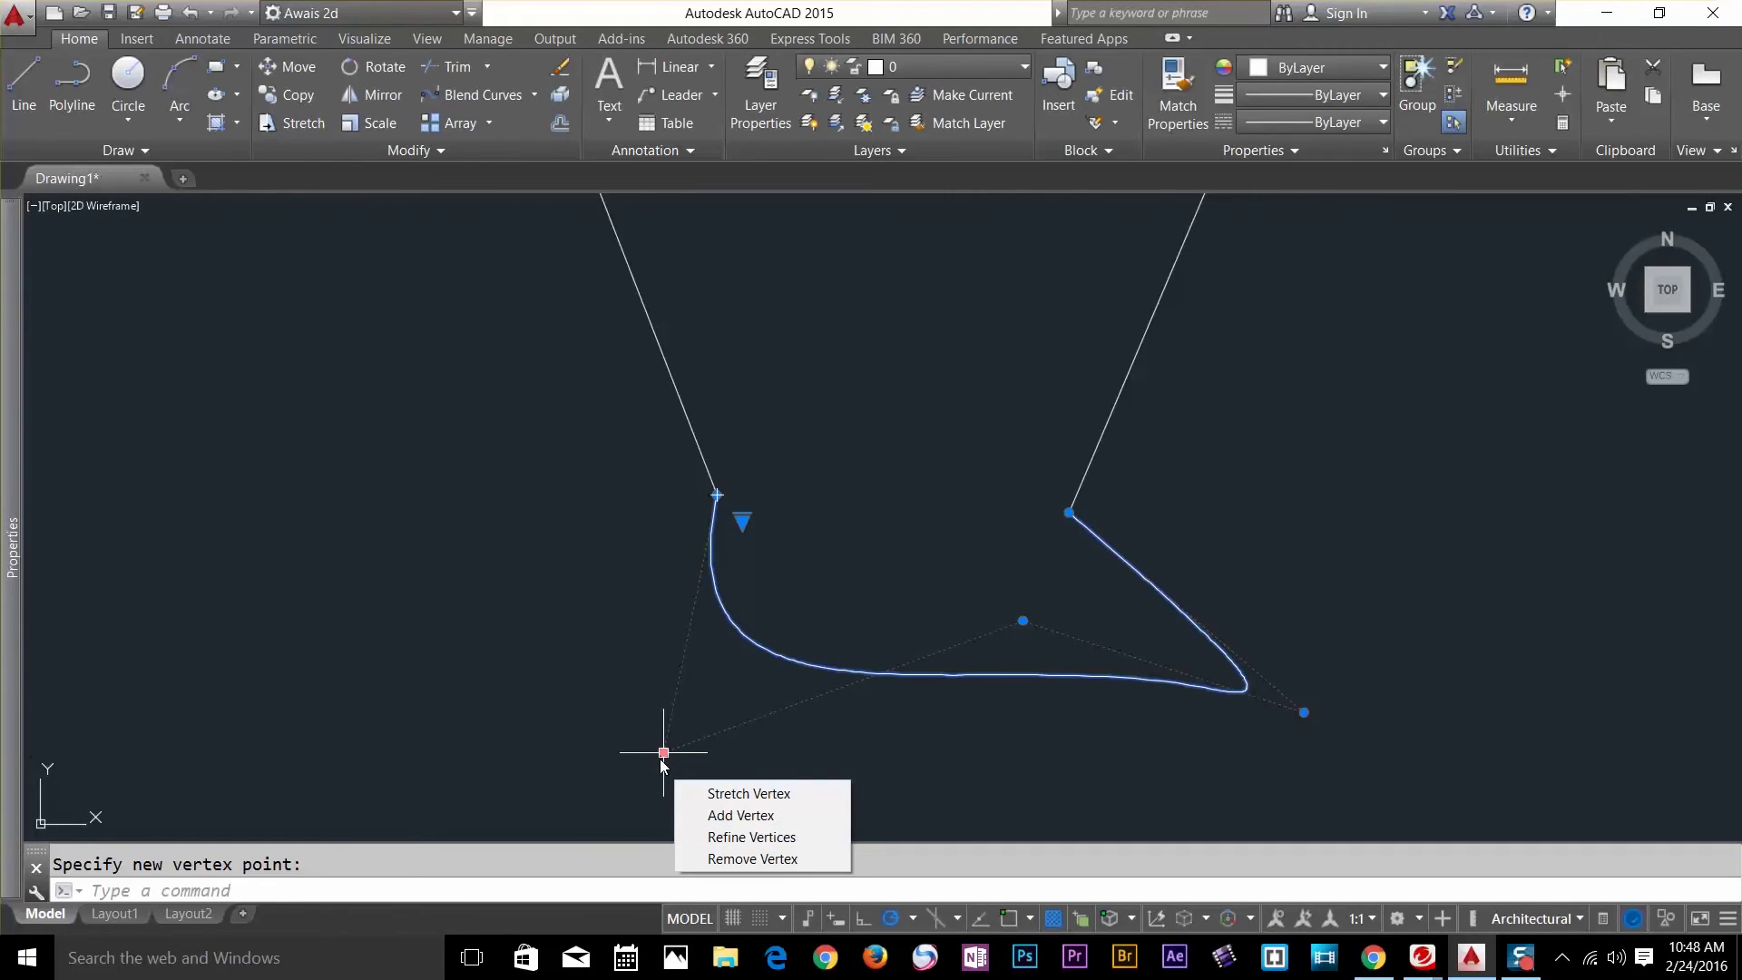
{"action": "mouse_move", "coordinate": [1069, 513]}
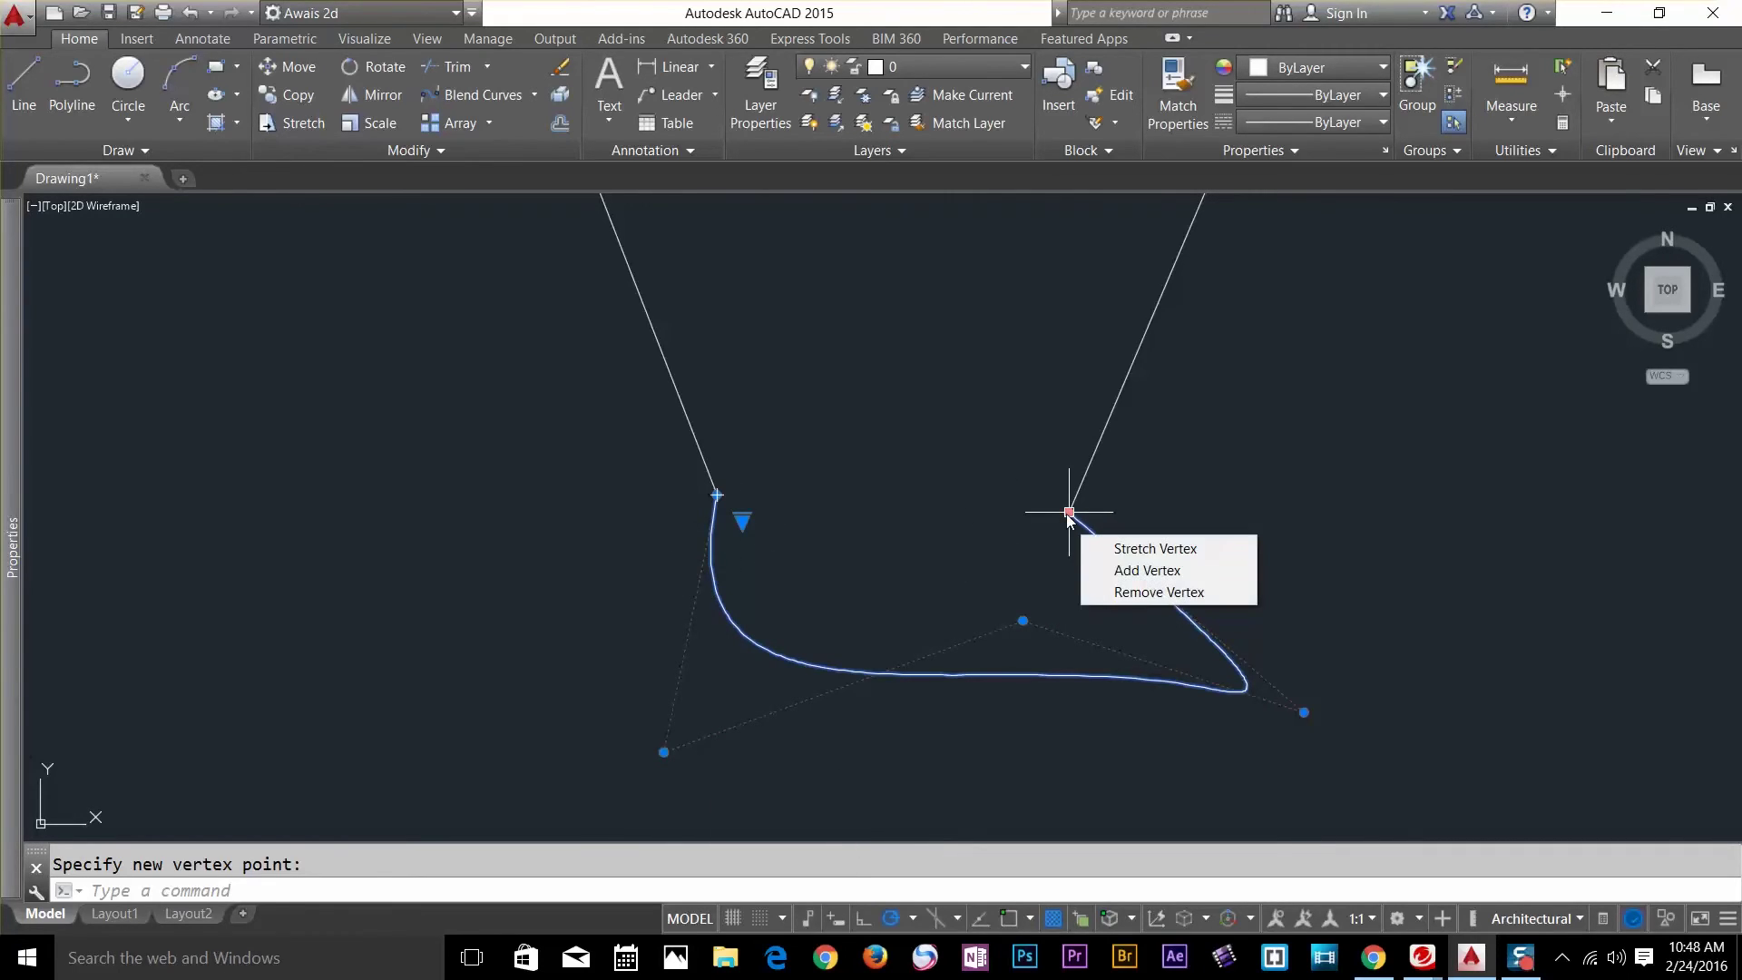
{"action": "left_click", "coordinate": [1102, 570]}
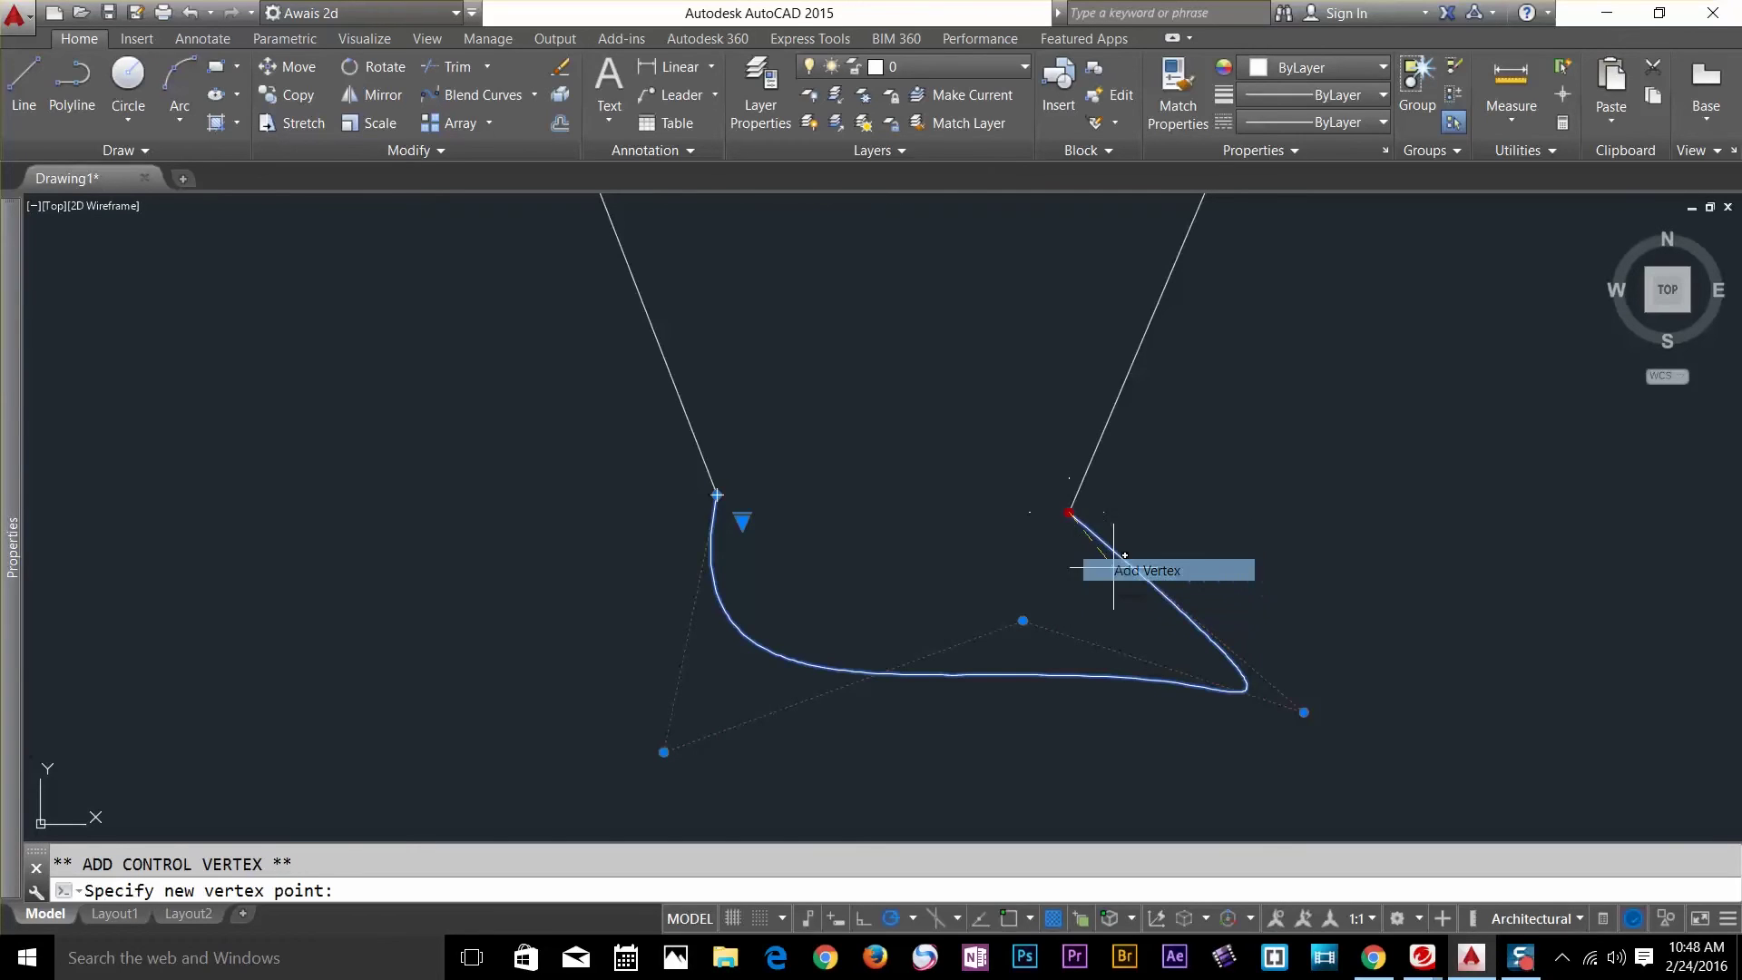
{"action": "left_click", "coordinate": [1370, 303]}
{"action": "scroll", "coordinate": [1408, 498], "scroll_direction": "down", "scroll_amount": 4}
{"action": "middle_click_drag", "start_coordinate": [1446, 481], "coordinate": [1054, 693]}
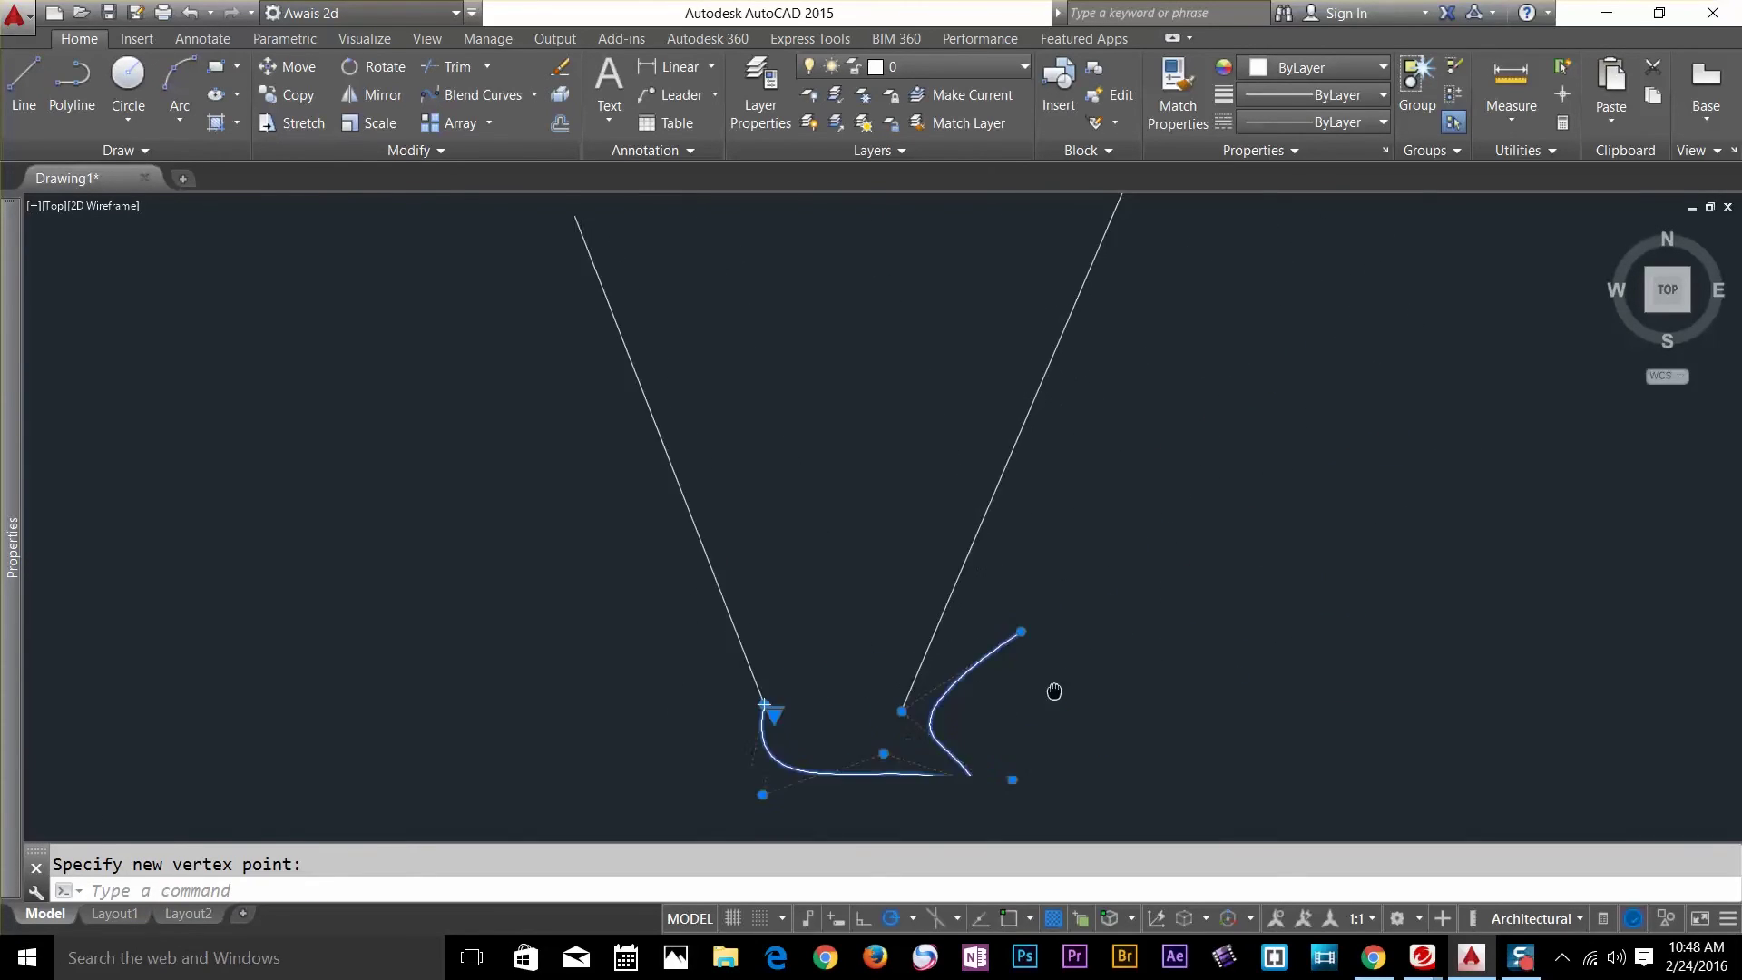
{"action": "scroll", "coordinate": [989, 558], "scroll_direction": "down", "scroll_amount": 4}
{"action": "scroll", "coordinate": [564, 351], "scroll_direction": "down", "scroll_amount": 4}
{"action": "middle_click_drag", "start_coordinate": [565, 351], "coordinate": [805, 537]}
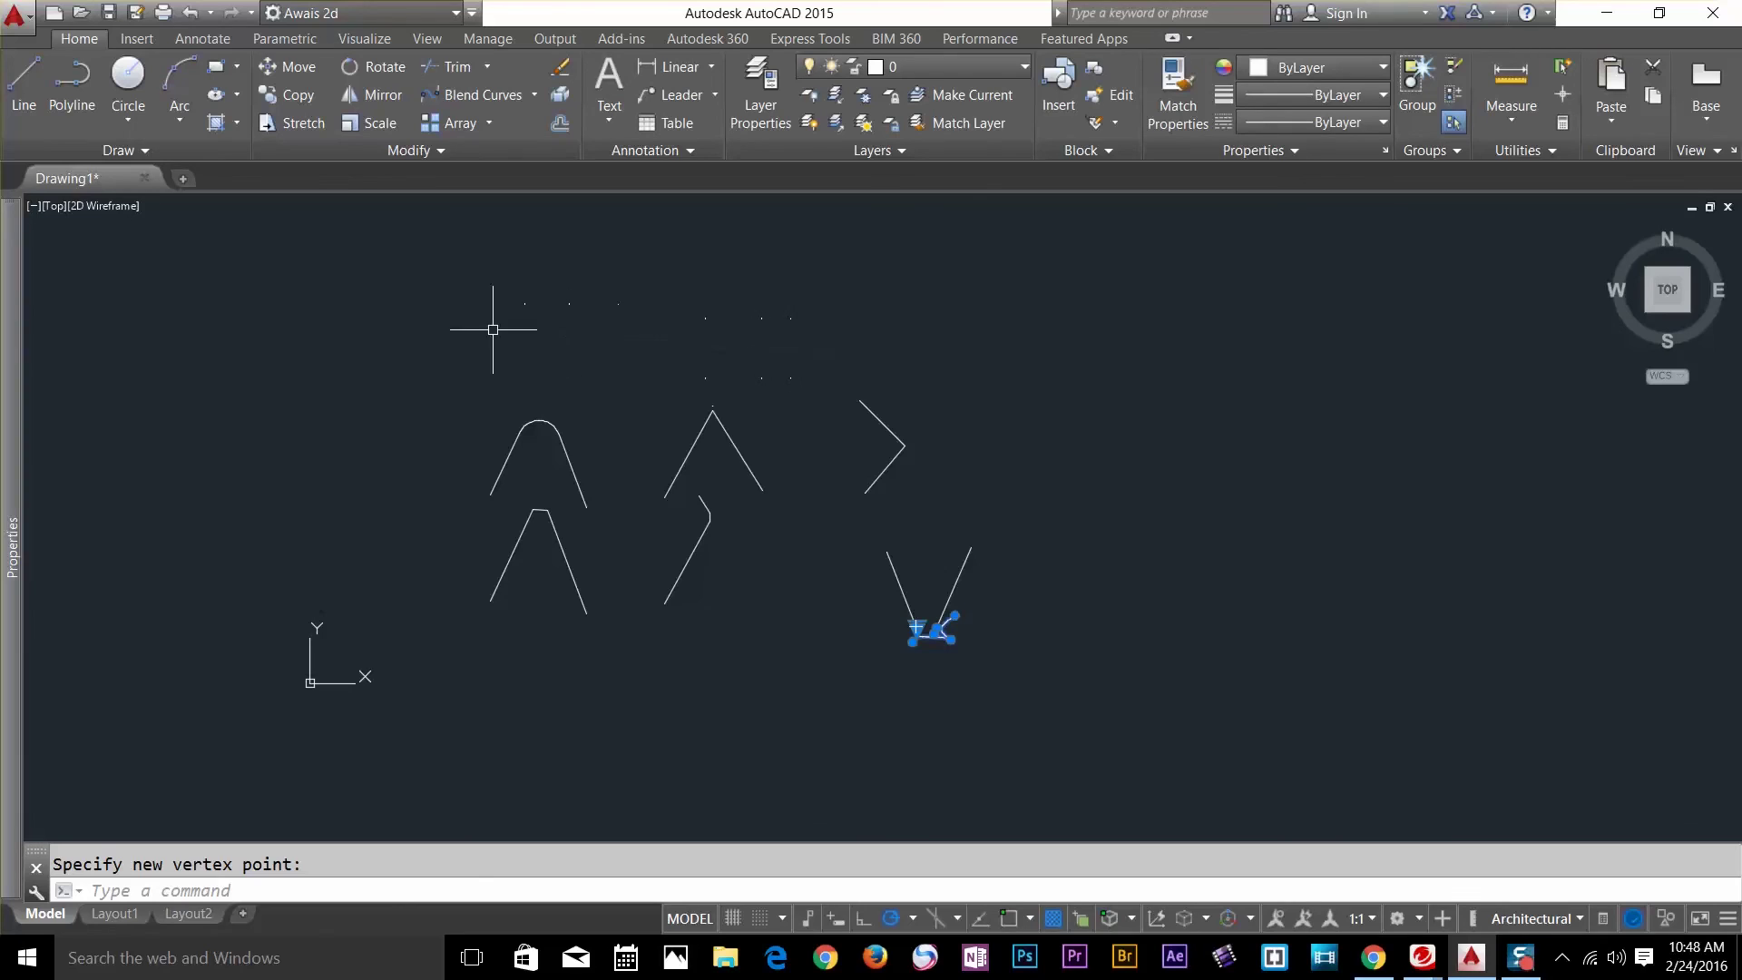
{"action": "left_click", "coordinate": [430, 315]}
{"action": "left_click", "coordinate": [1108, 690]}
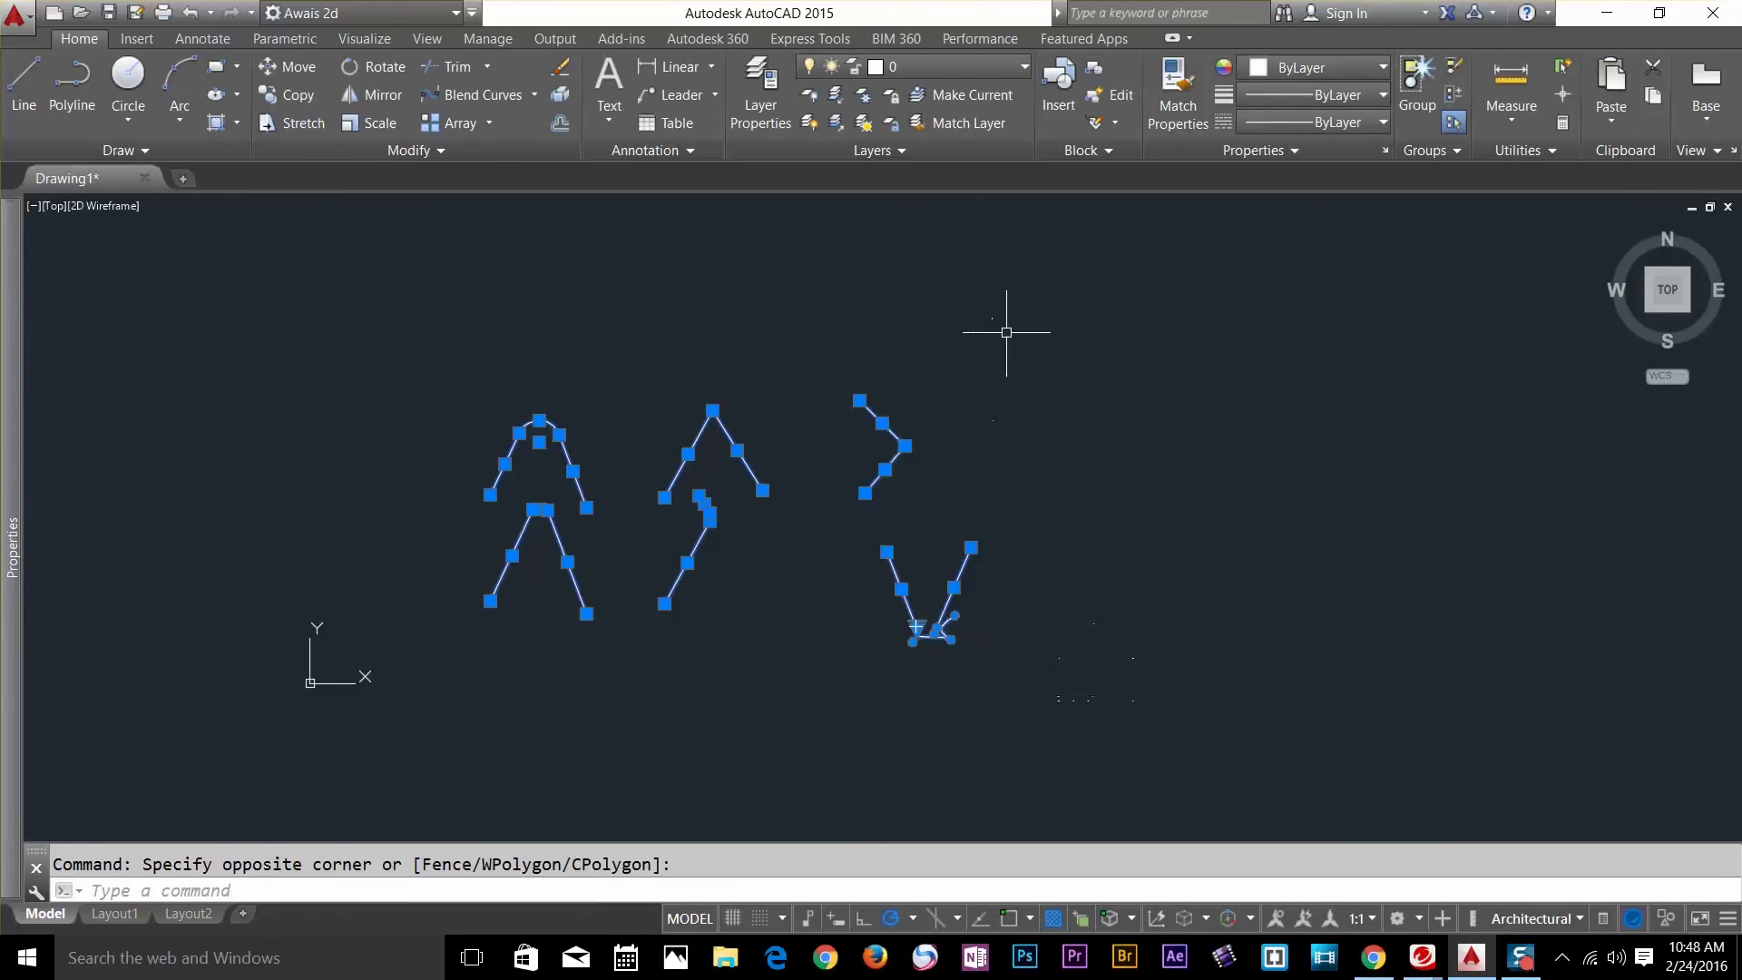
{"action": "key", "text": "Escape"}
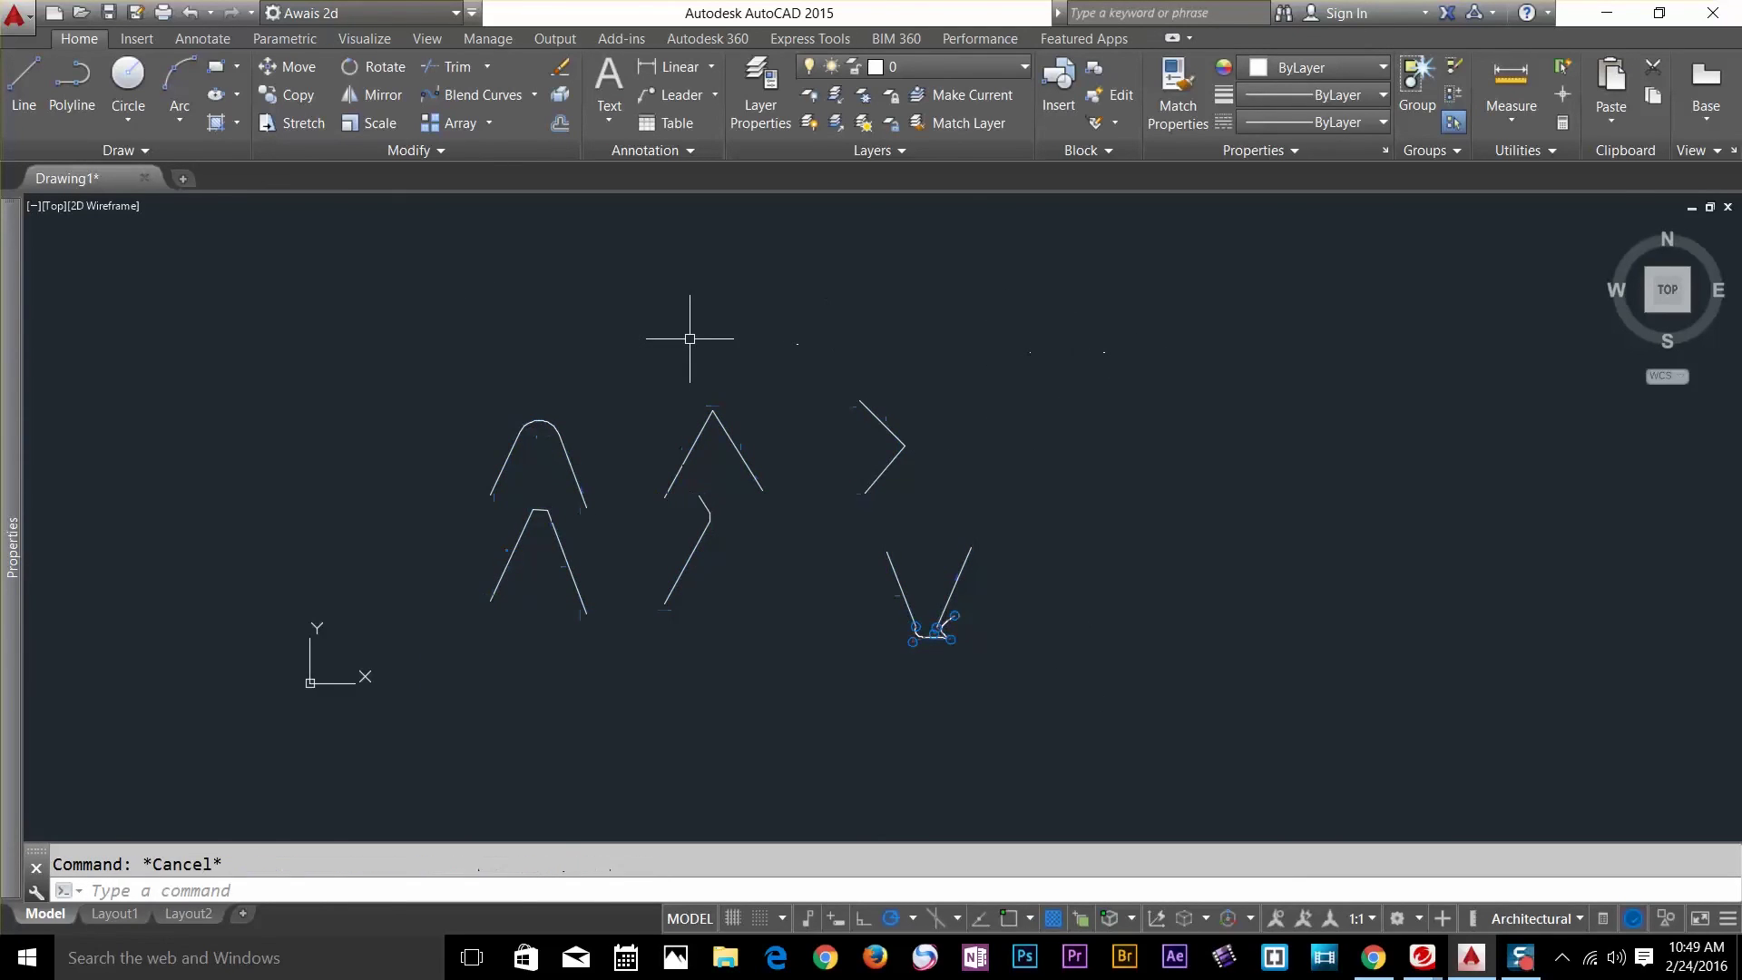